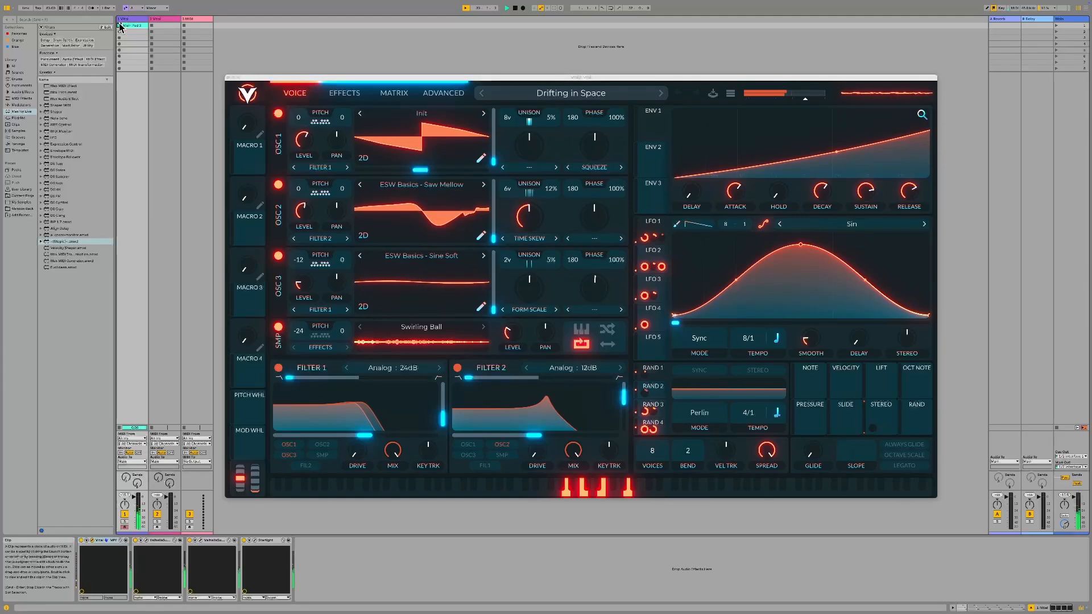
- Stop the playing pad clip and reset the synth to the initialized preset
{"action": "left_click", "coordinate": [119, 430]}
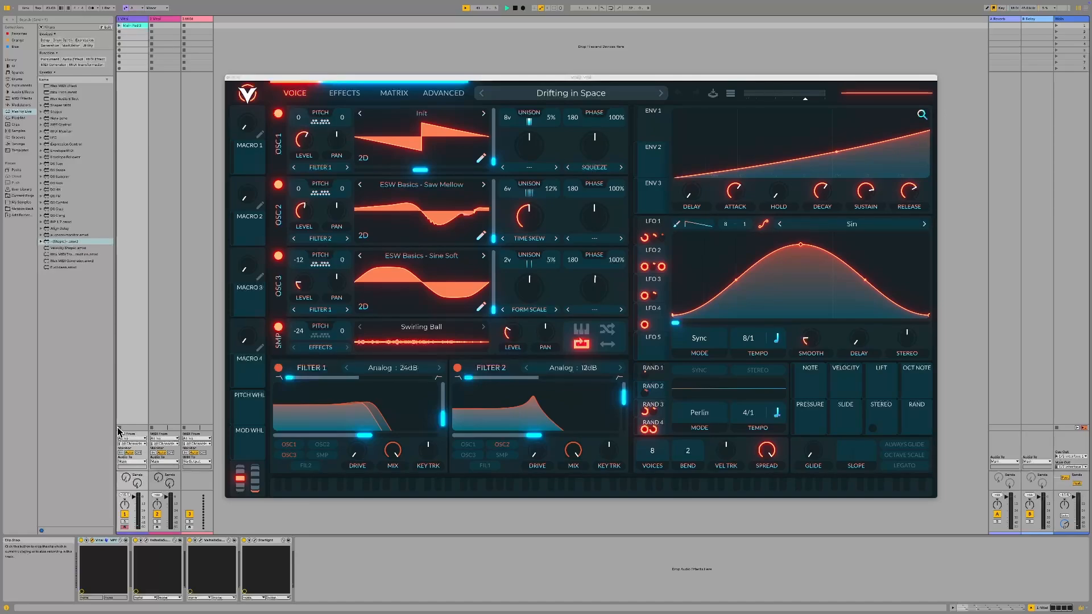
{"action": "left_click", "coordinate": [576, 97]}
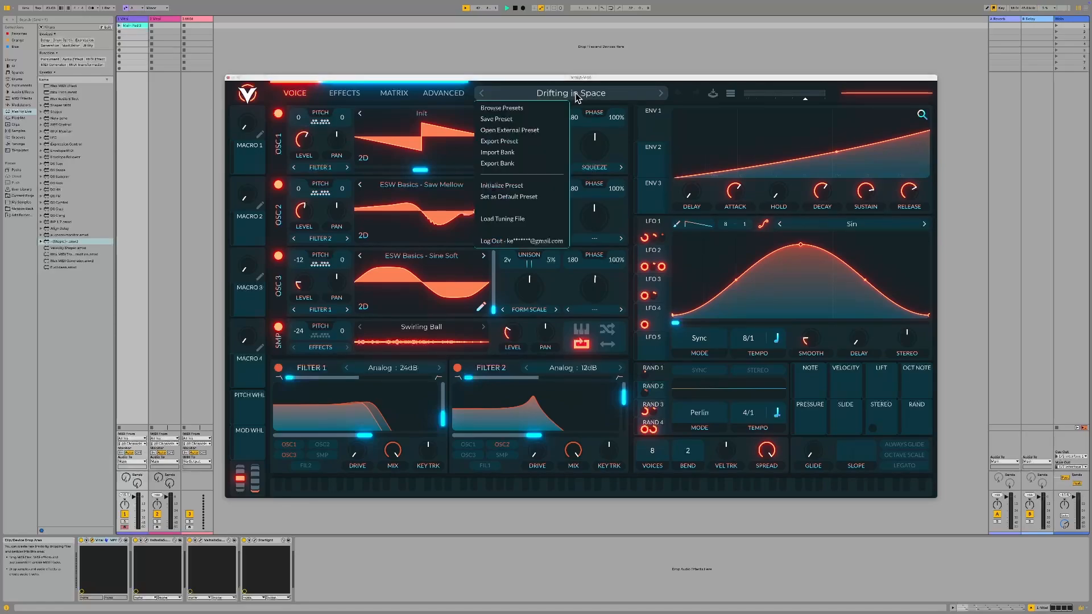
{"action": "left_click", "coordinate": [503, 185]}
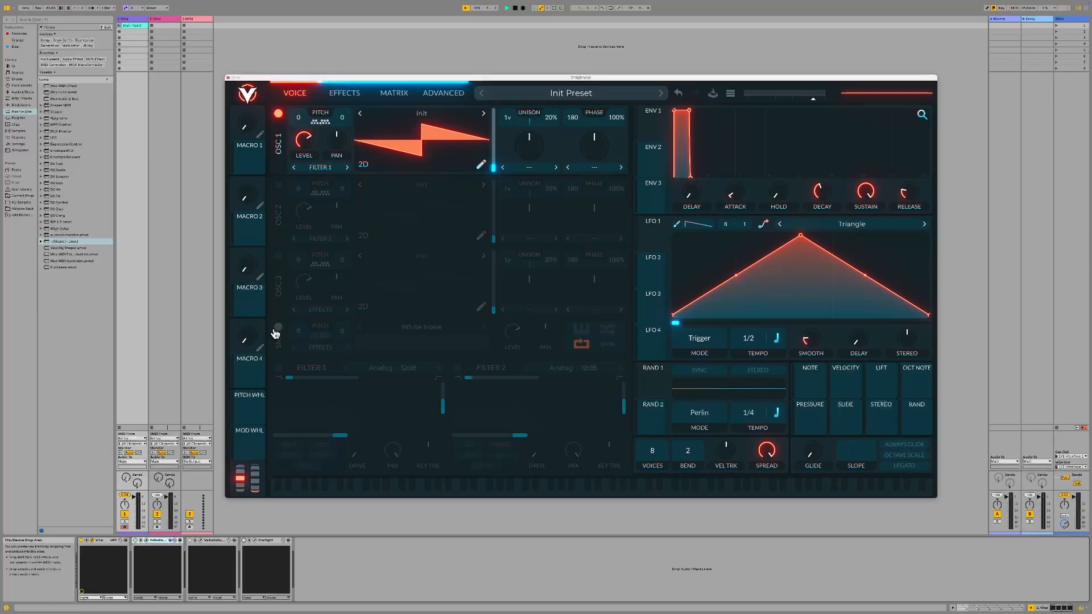
- Load the Basic Shapes wavetable from the Factory folder into oscillator 1, leaving oscillator 2 off
{"action": "left_click", "coordinate": [278, 186]}
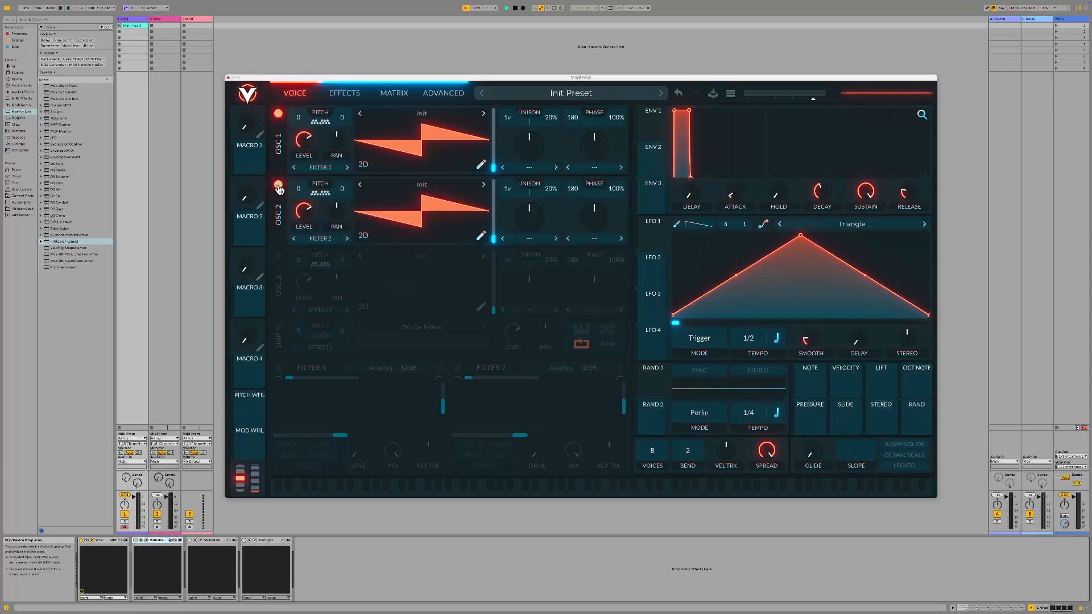
{"action": "left_click", "coordinate": [279, 186]}
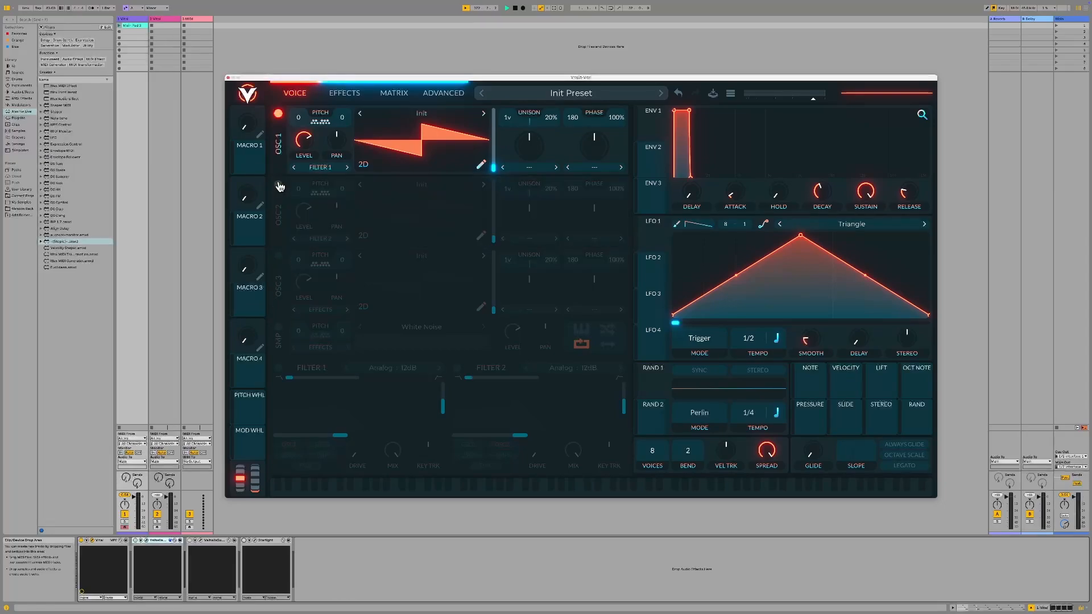
{"action": "left_click", "coordinate": [421, 118]}
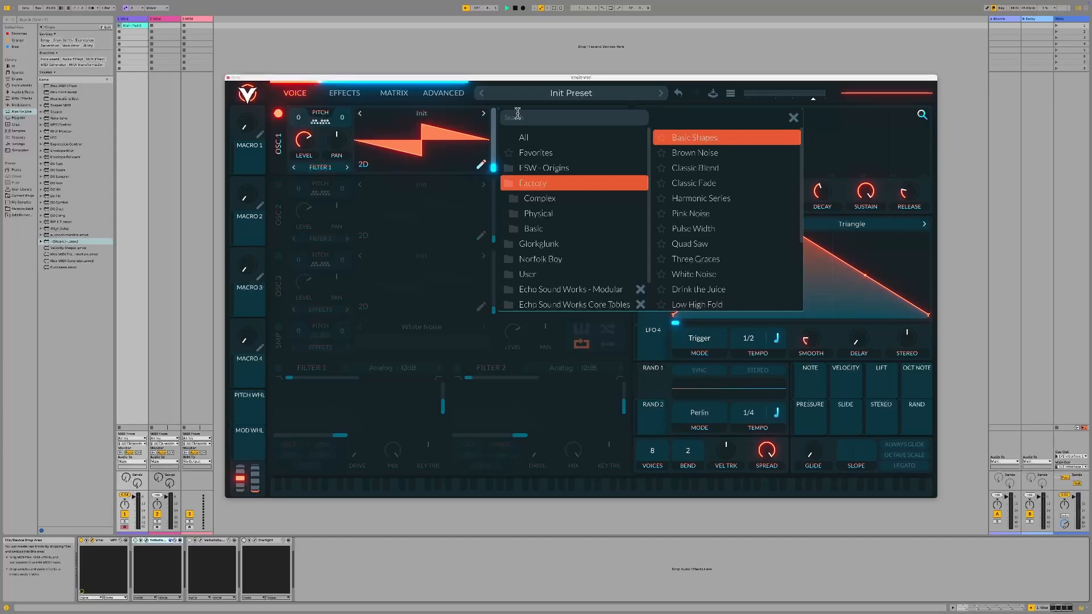
{"action": "left_click", "coordinate": [701, 144]}
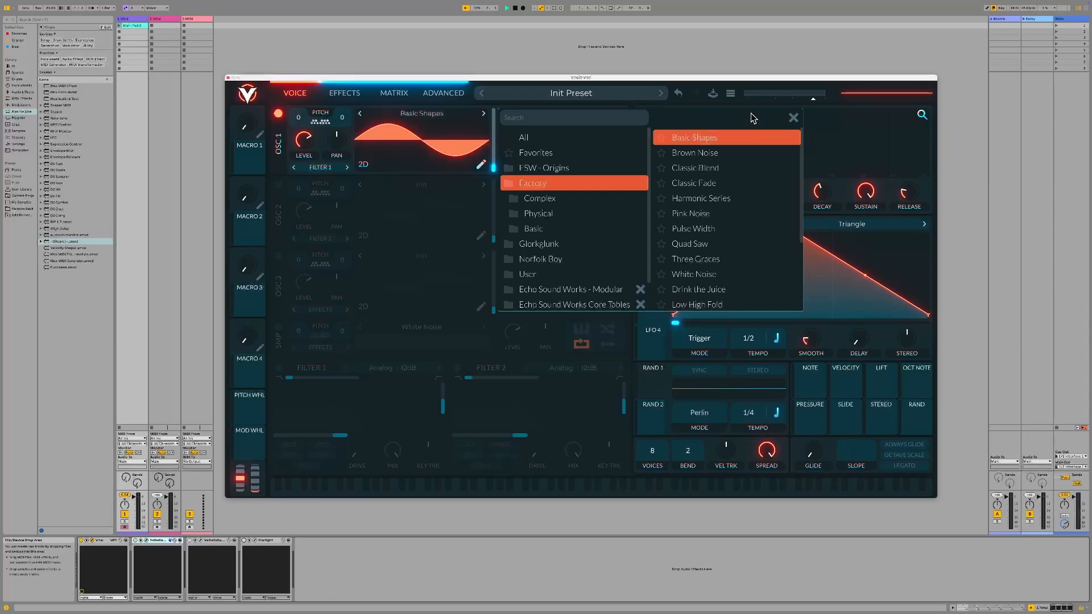
{"action": "left_click", "coordinate": [794, 118]}
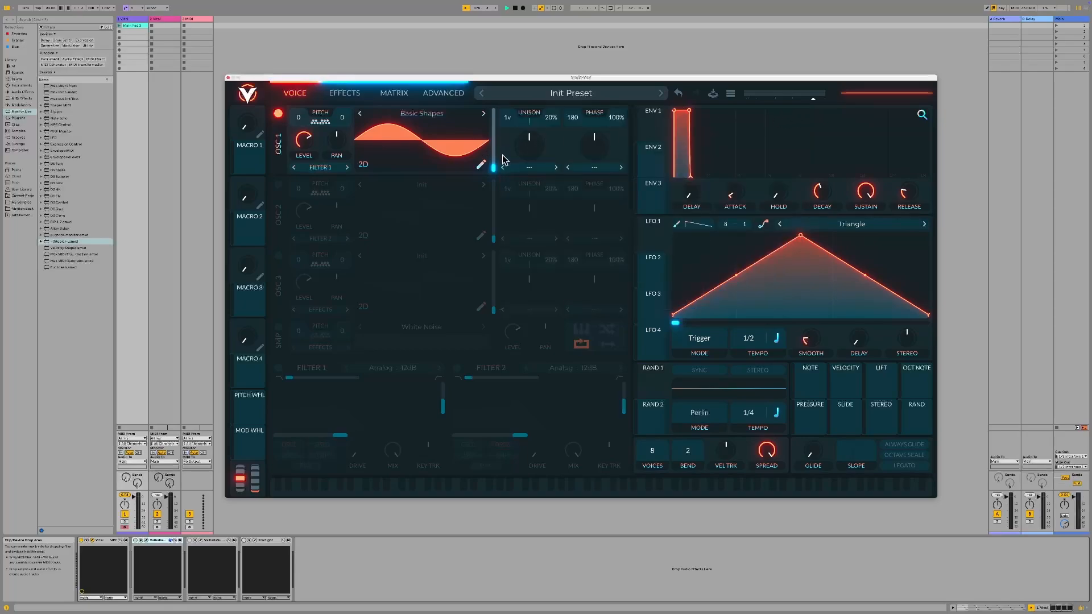
- Compare oscillator 1's wavetable frame positions and raise the frame to the sawtooth shape
{"action": "mouse_move", "coordinate": [495, 168]}
{"action": "left_mouse_down"}
{"action": "mouse_move", "coordinate": [493, 132]}
{"action": "mouse_move", "coordinate": [493, 173]}
{"action": "left_mouse_up"}
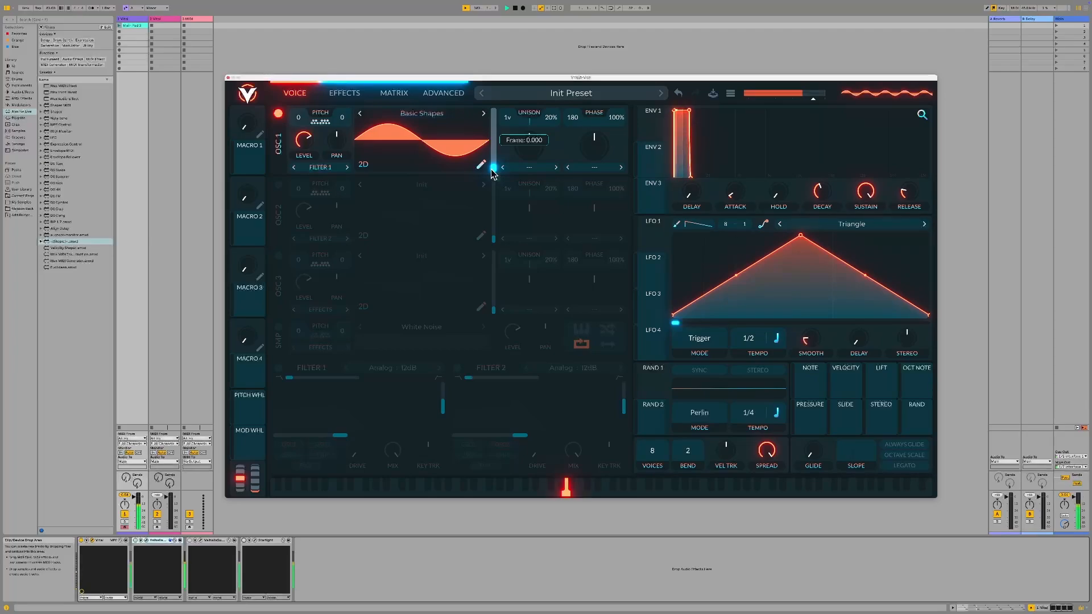
{"action": "left_click_drag", "start_coordinate": [492, 169], "coordinate": [497, 207]}
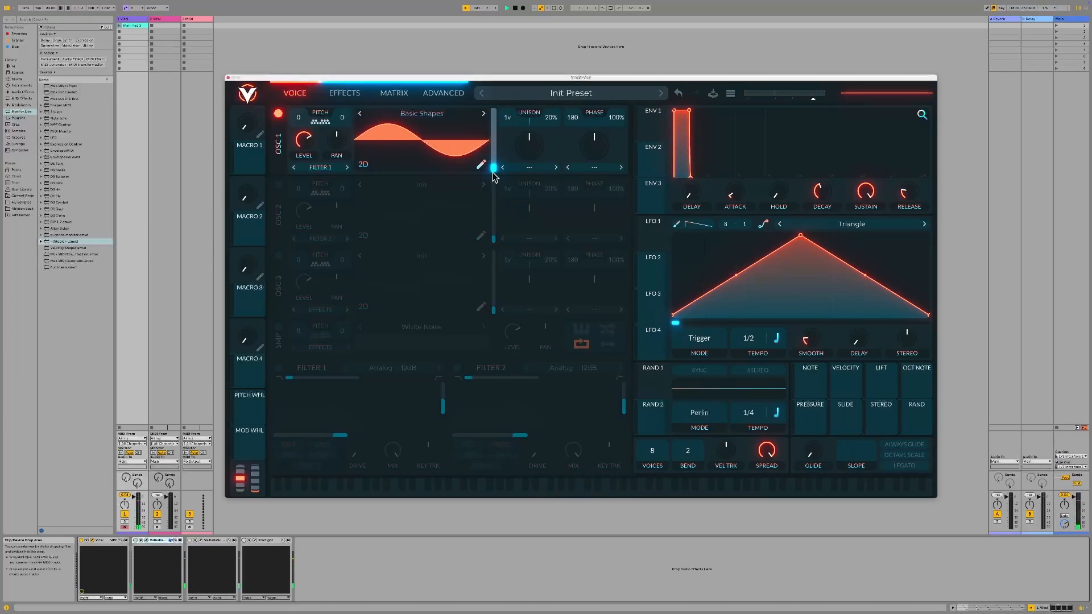
{"action": "left_click_drag", "start_coordinate": [494, 171], "coordinate": [495, 146]}
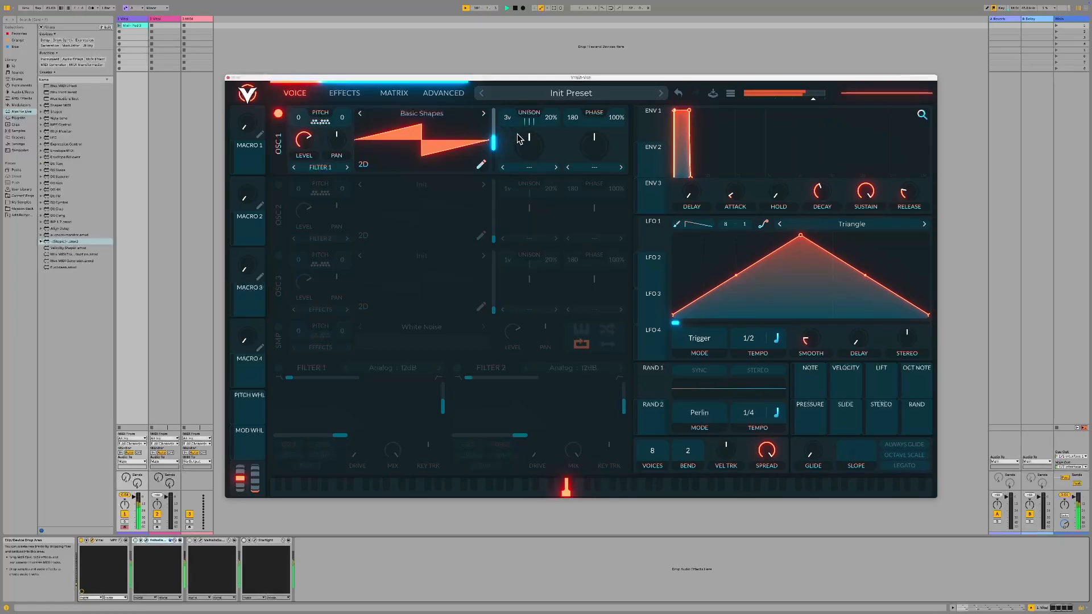
- Set oscillator 1's unison to 3 voices with 5% detune and its fine pitch to 5
{"action": "left_click_drag", "start_coordinate": [559, 122], "coordinate": [551, 132]}
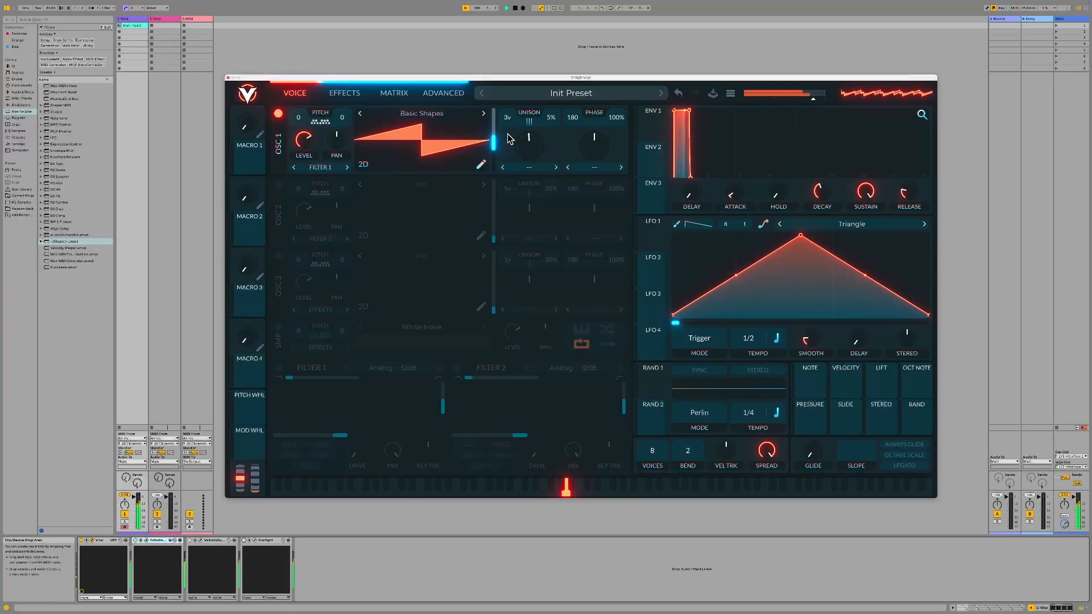
{"action": "right_click", "coordinate": [343, 120]}
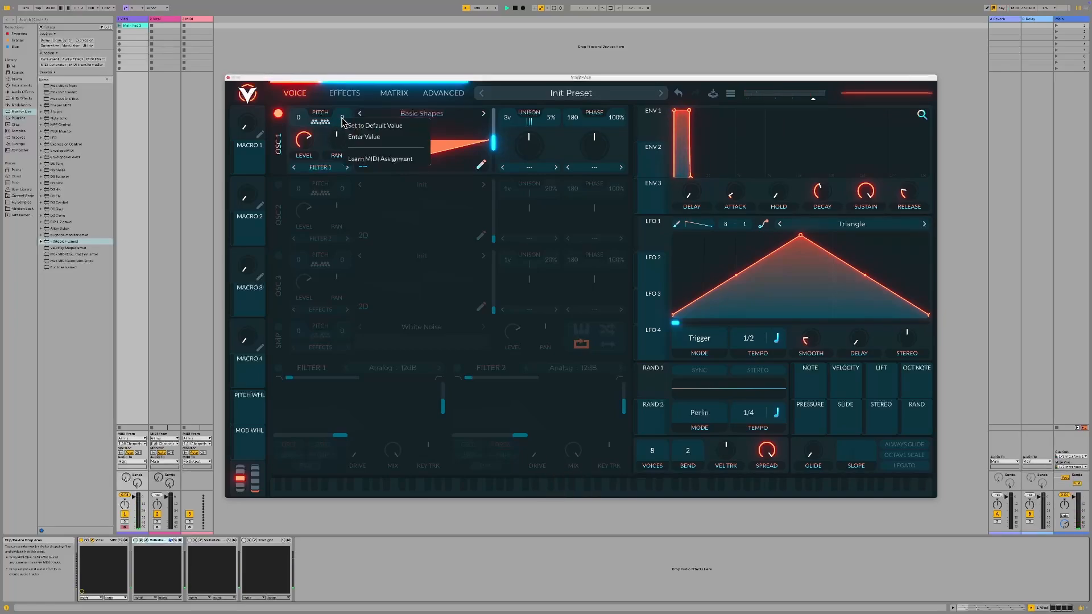
{"action": "left_click", "coordinate": [363, 139]}
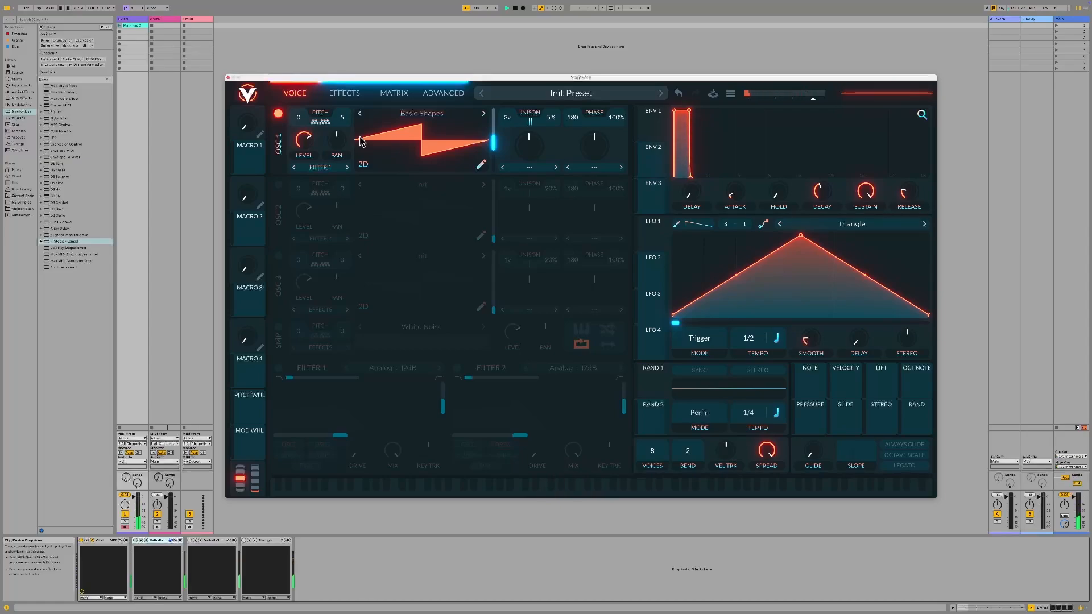
- Enable oscillator 2 with the Factory Basic Shapes wavetable and raise its frame to the triangle shape
{"action": "left_click", "coordinate": [278, 185]}
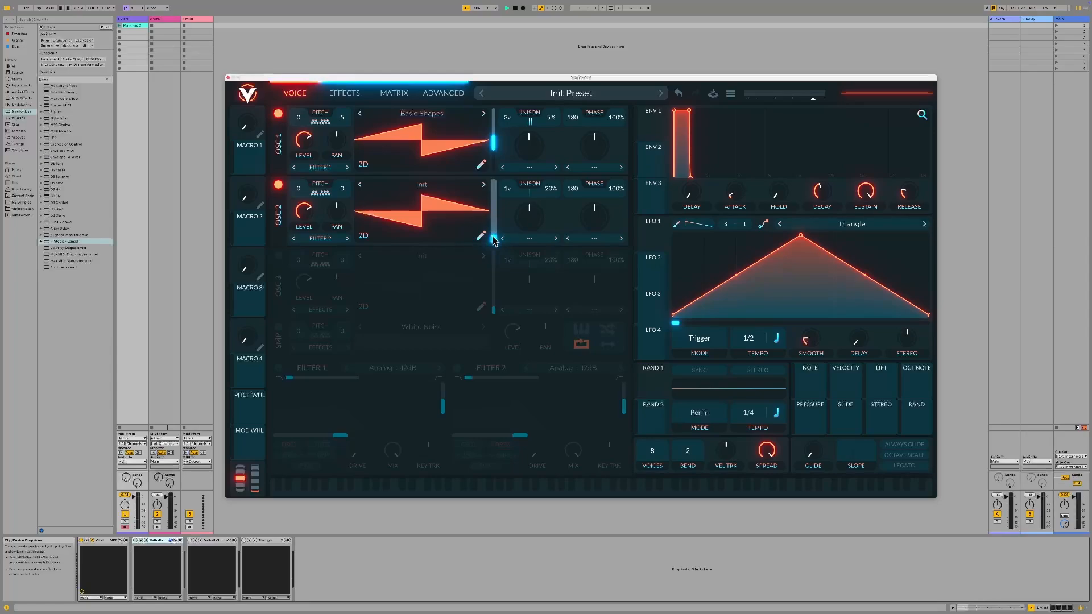
{"action": "left_click", "coordinate": [428, 190]}
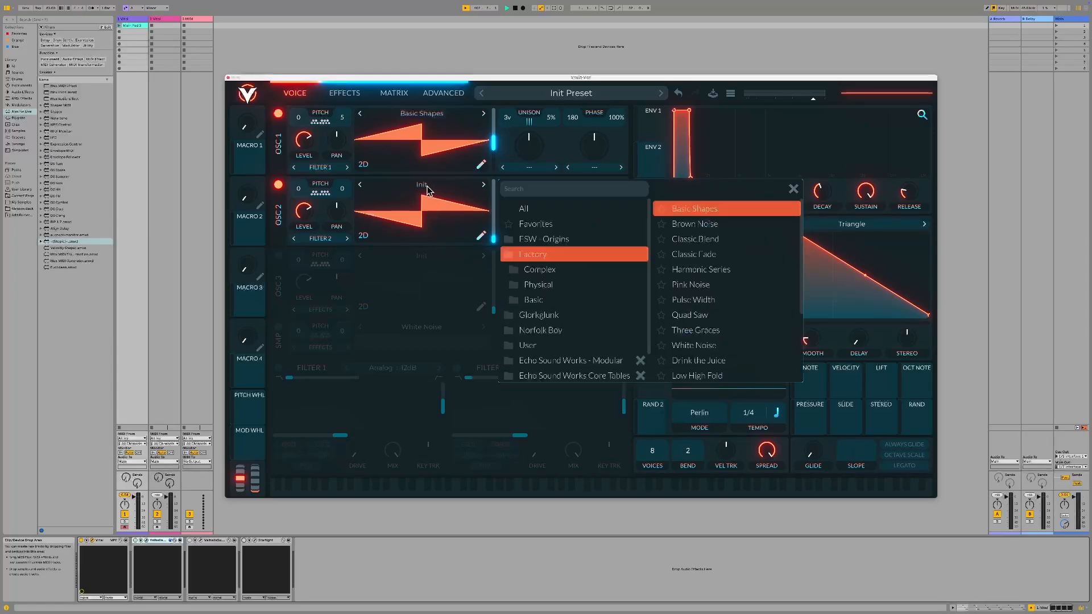
{"action": "left_click", "coordinate": [670, 210]}
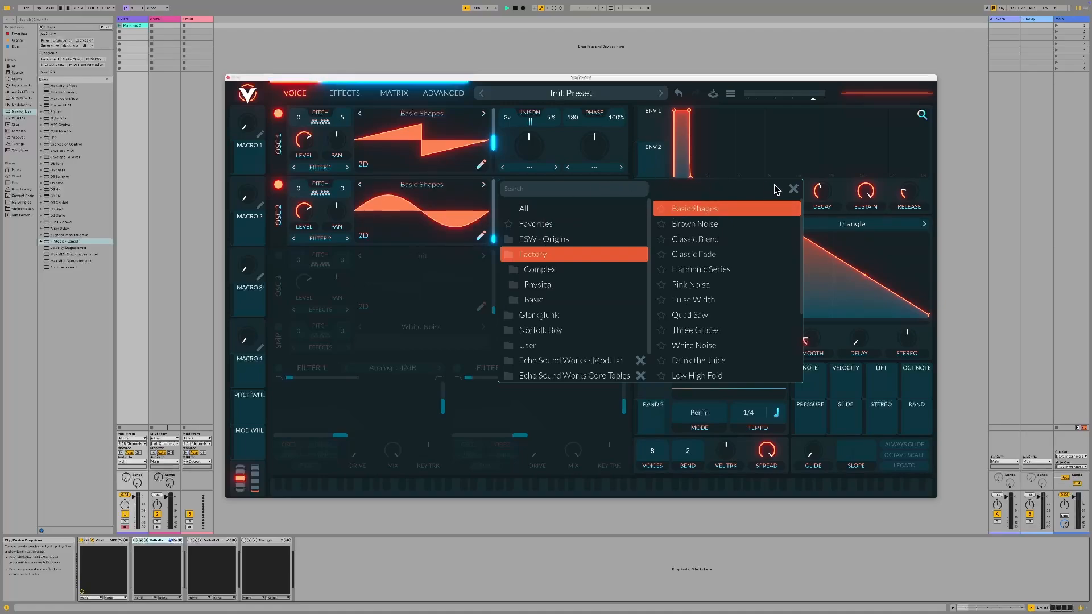
{"action": "left_click", "coordinate": [792, 189]}
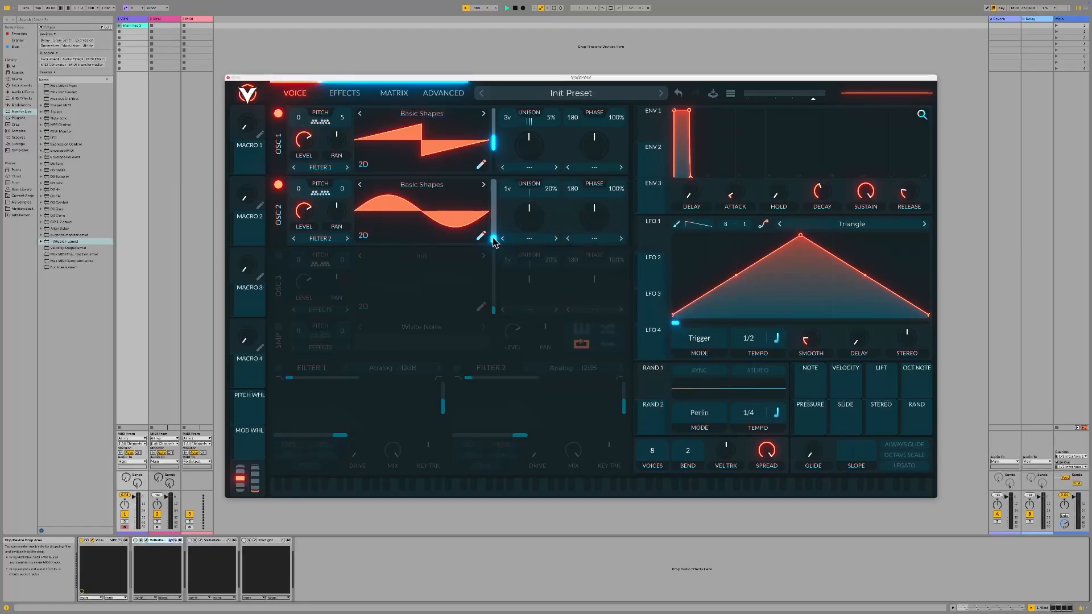
{"action": "left_click_drag", "start_coordinate": [493, 239], "coordinate": [492, 222]}
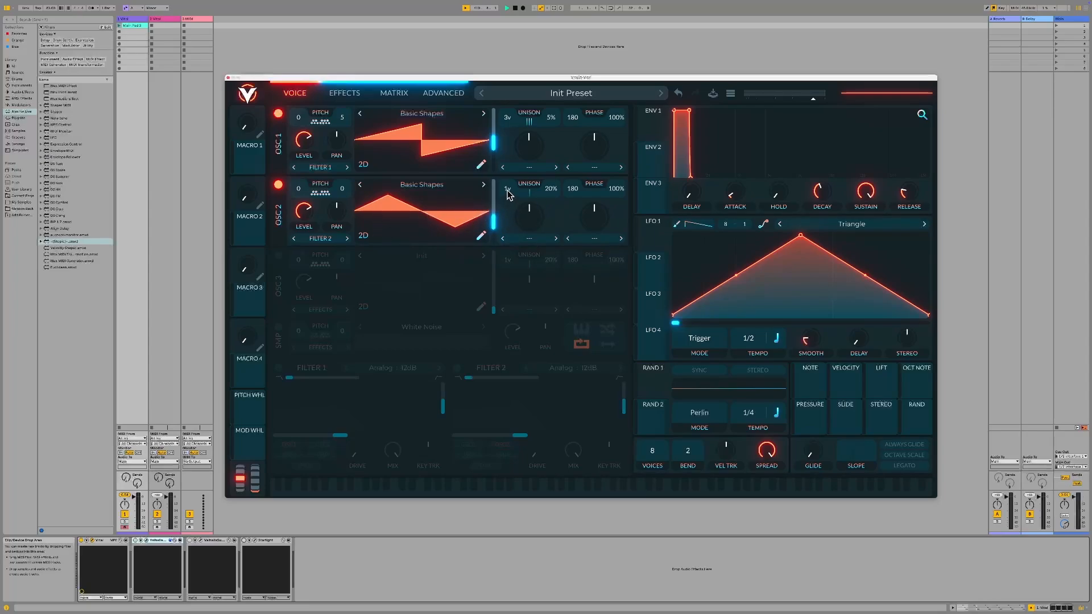
- Set oscillator 2's unison to 3 voices with 5% detune and turn its level all the way down
{"action": "left_click_drag", "start_coordinate": [509, 210], "coordinate": [508, 193]}
{"action": "left_click_drag", "start_coordinate": [550, 196], "coordinate": [551, 216]}
{"action": "left_click_drag", "start_coordinate": [303, 209], "coordinate": [313, 288]}
- Set oscillator 2's fine pitch to -5 and raise its level to match oscillator 1
{"action": "right_click", "coordinate": [343, 191]}
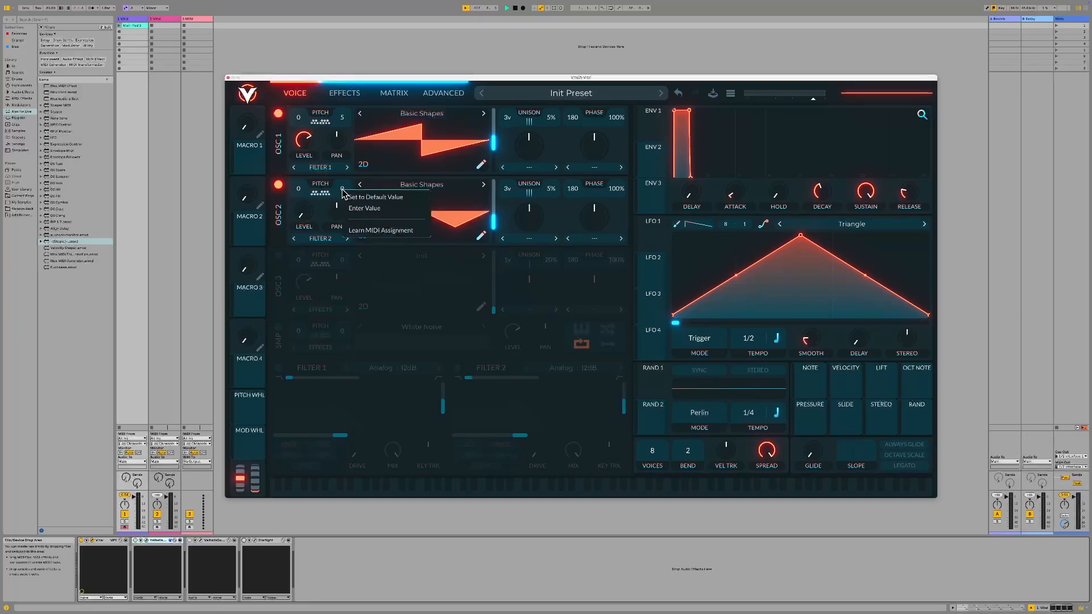
{"action": "left_click", "coordinate": [355, 210]}
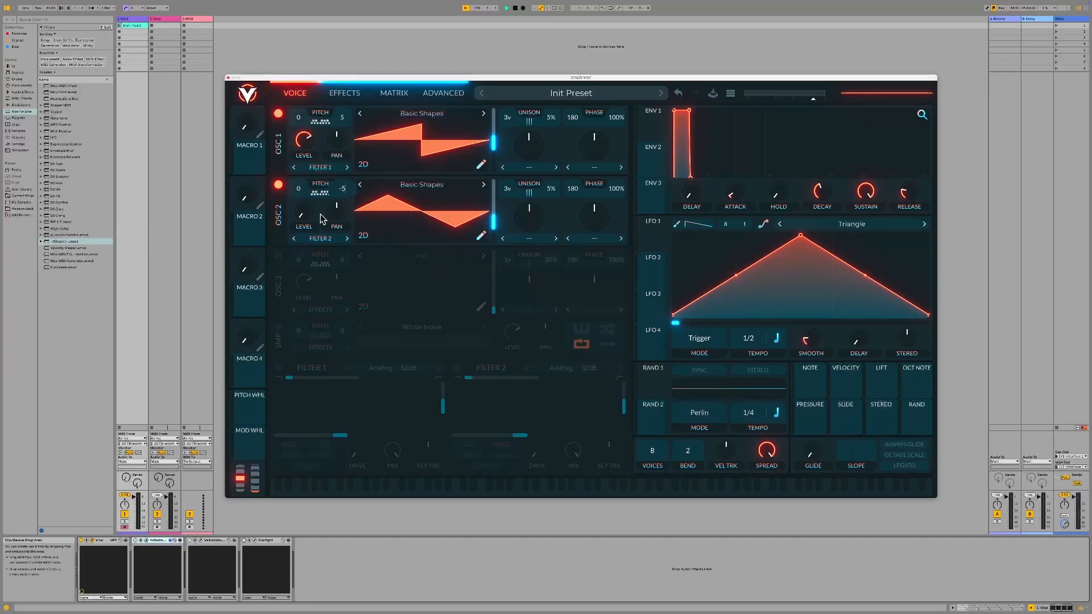
{"action": "key", "text": "Return"}
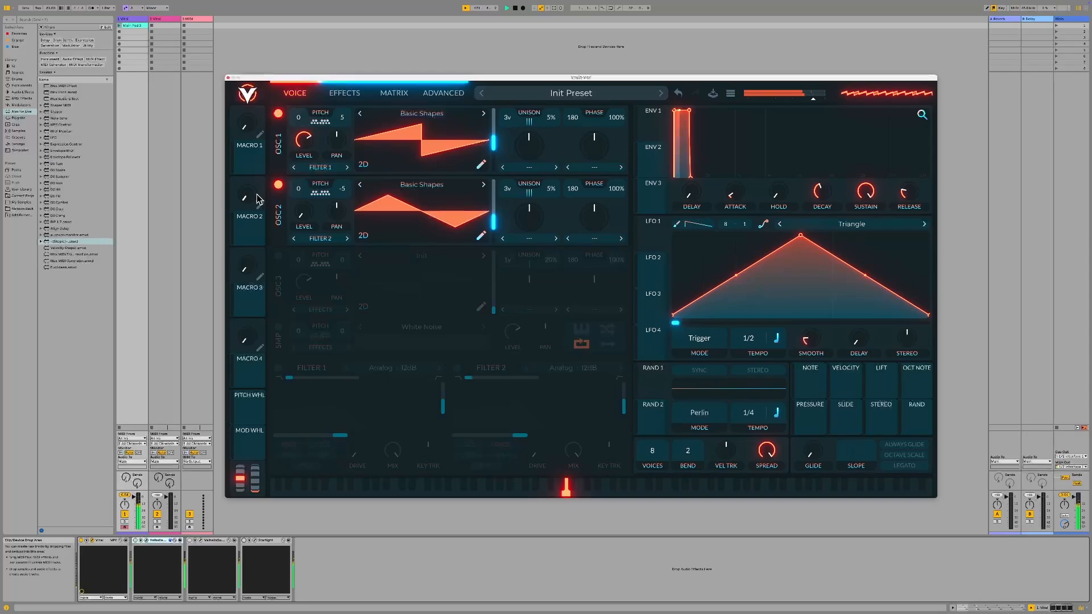
{"action": "left_click_drag", "start_coordinate": [300, 217], "coordinate": [303, 140]}
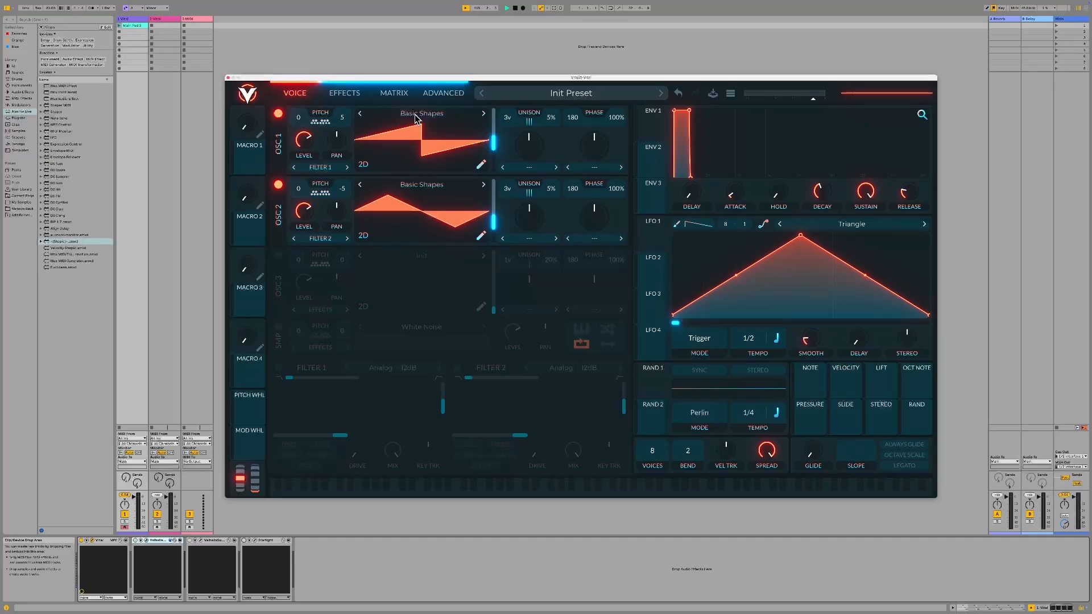
- Enable Filter 1 with resonance at about 22.63% and cutoff at about 6.076 semitones
{"action": "left_click", "coordinate": [278, 369]}
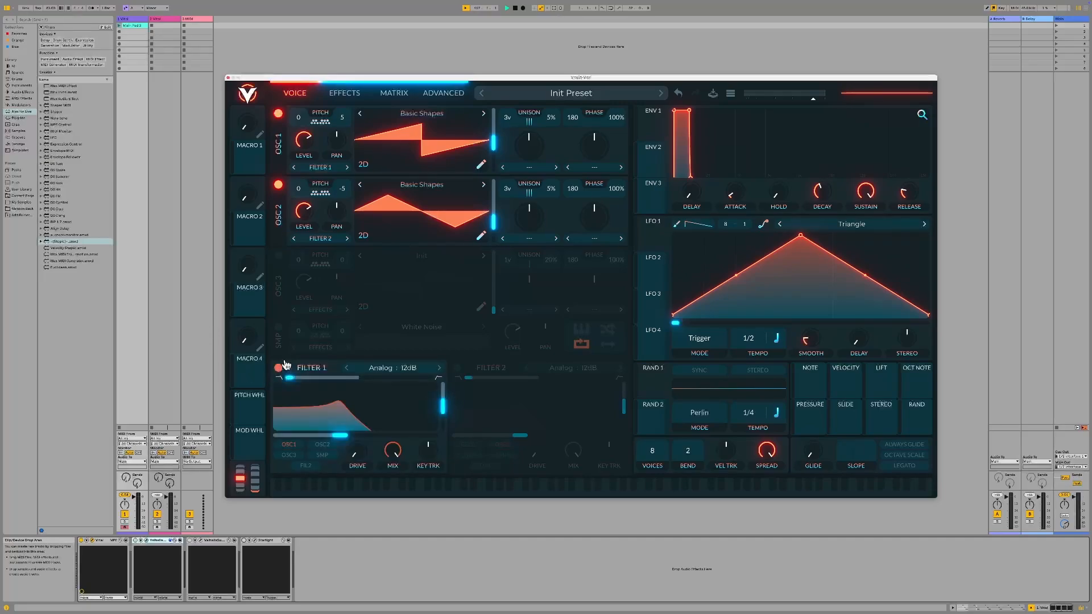
{"action": "left_click_drag", "start_coordinate": [341, 435], "coordinate": [378, 437]}
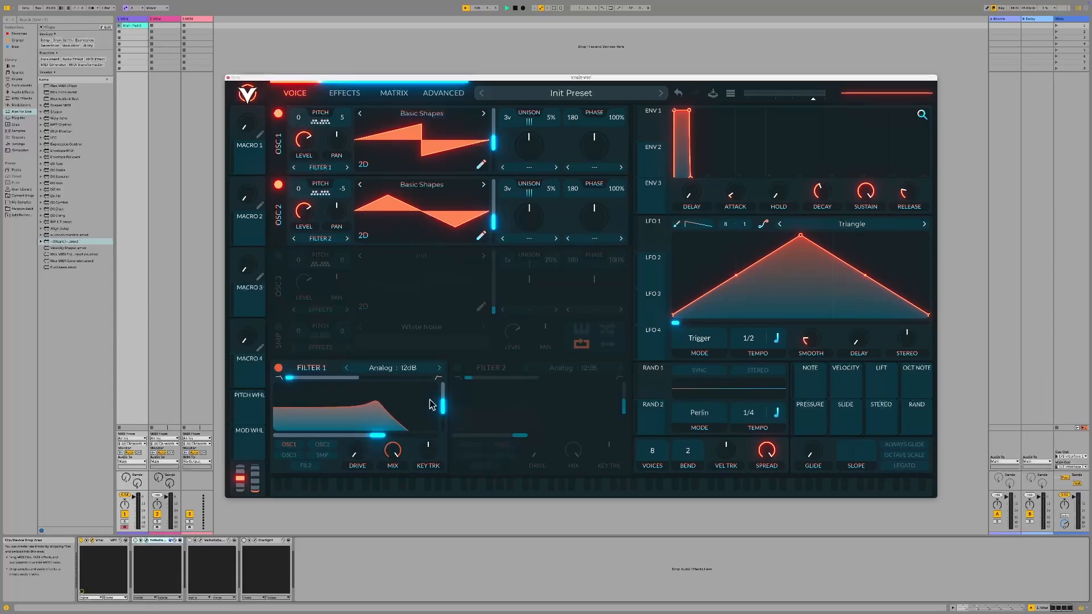
{"action": "left_click_drag", "start_coordinate": [442, 410], "coordinate": [442, 419]}
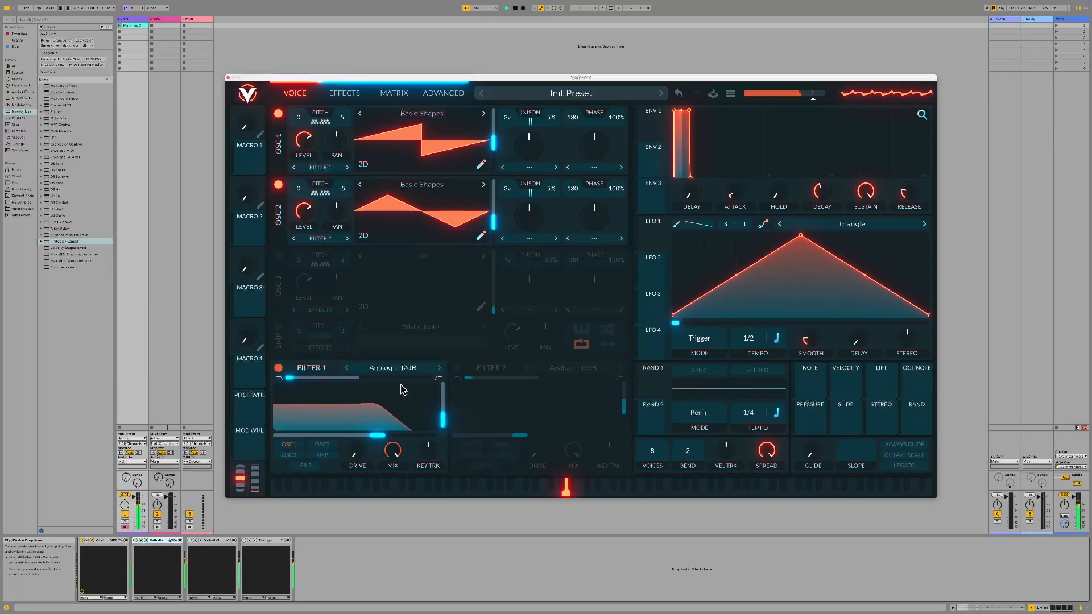
{"action": "left_click_drag", "start_coordinate": [381, 441], "coordinate": [353, 444]}
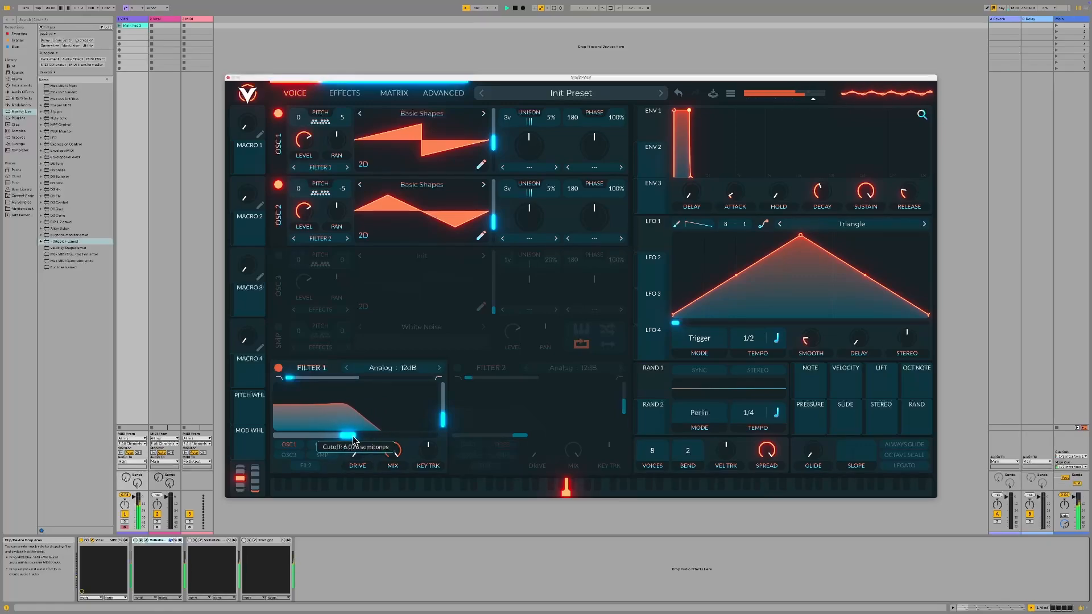
- Switch Filter 1's type to Analog 24dB
{"action": "left_click", "coordinate": [407, 370]}
{"action": "left_click", "coordinate": [555, 389]}
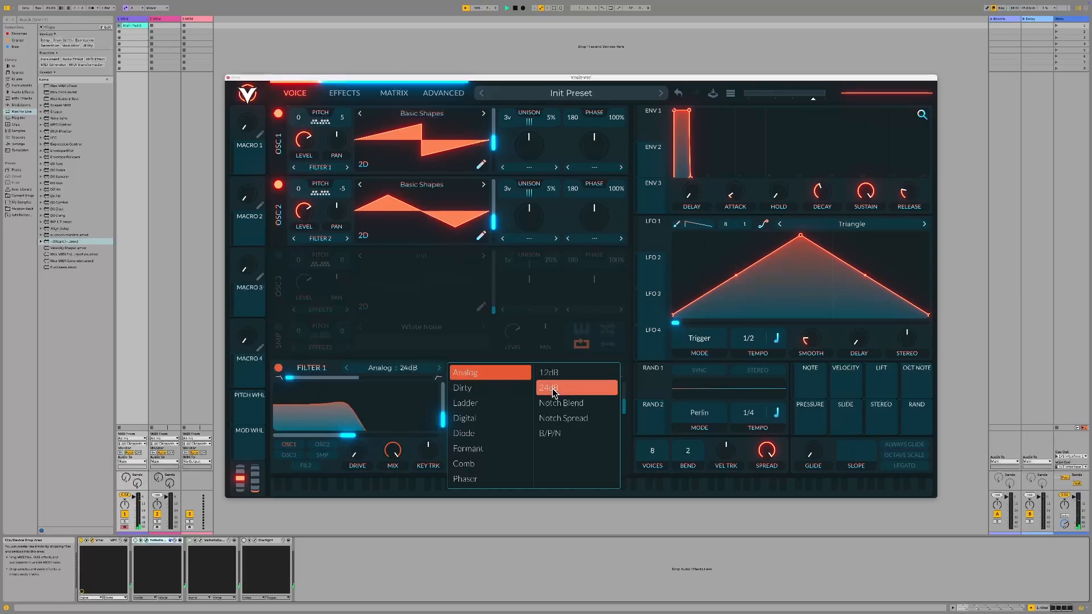
{"action": "left_click", "coordinate": [402, 394]}
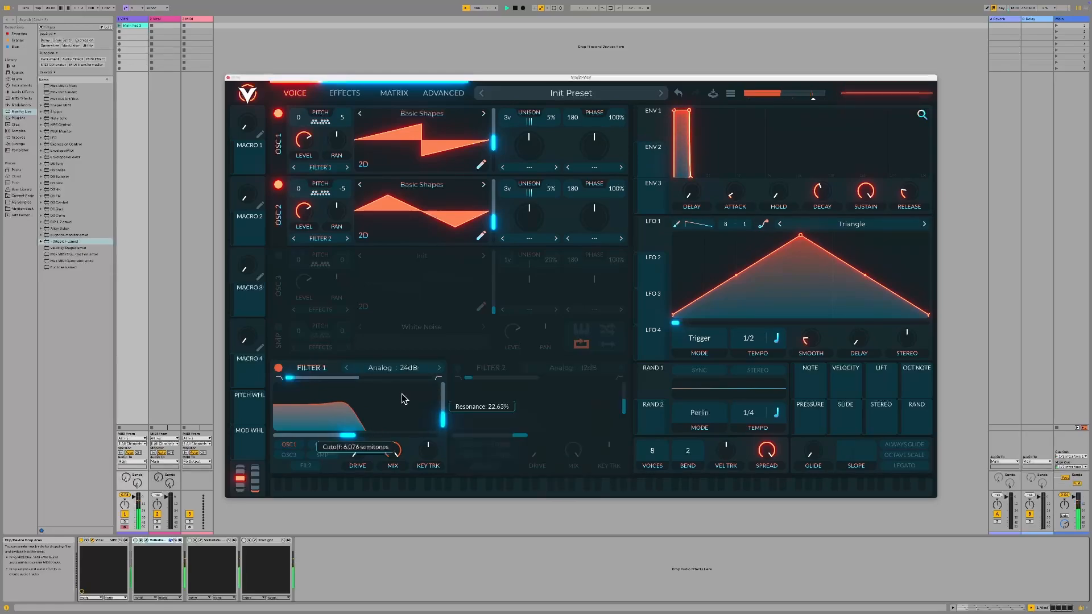
- Raise Filter 1's cutoff slightly with a touch less resonance, and lower the synth's master volume a little
{"action": "mouse_move", "coordinate": [350, 435]}
{"action": "left_mouse_down"}
{"action": "mouse_move", "coordinate": [329, 435]}
{"action": "mouse_move", "coordinate": [372, 437]}
{"action": "mouse_move", "coordinate": [336, 438]}
{"action": "mouse_move", "coordinate": [363, 442]}
{"action": "left_mouse_up"}
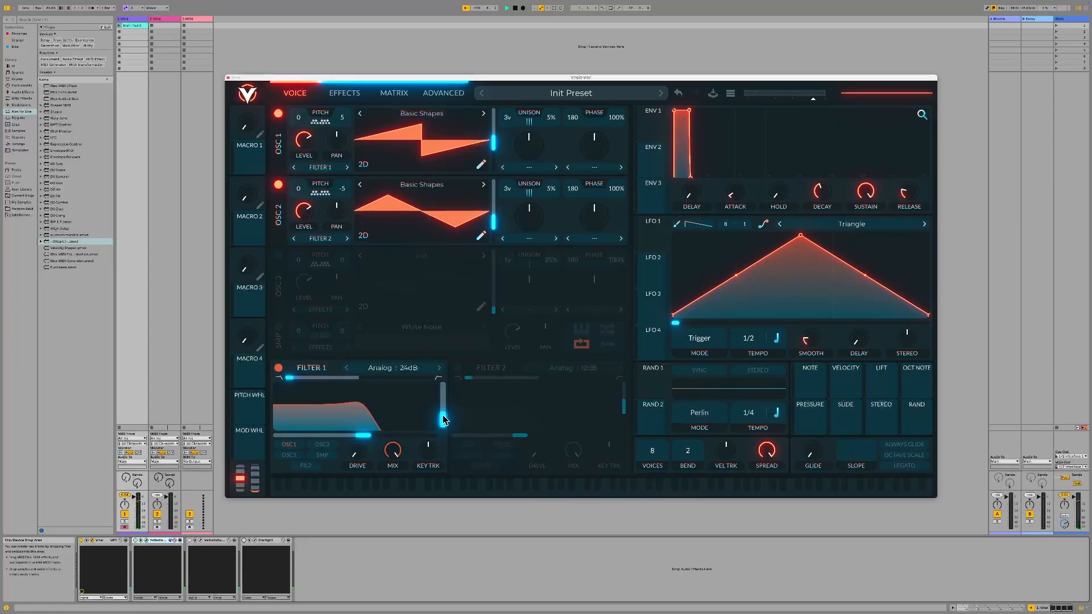
{"action": "mouse_move", "coordinate": [444, 419]}
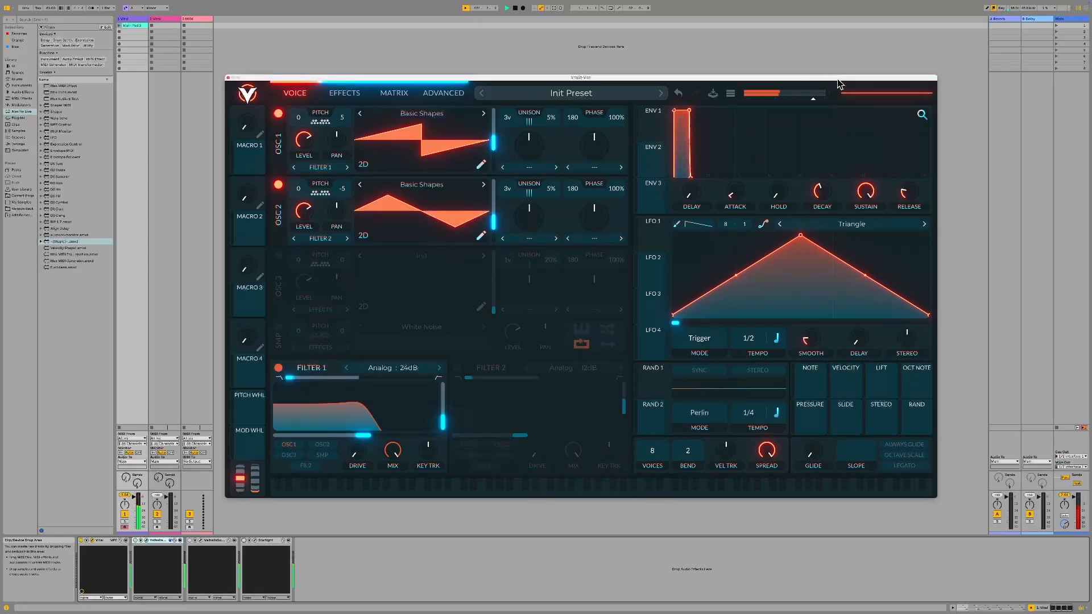
{"action": "left_click_drag", "start_coordinate": [814, 100], "coordinate": [808, 100]}
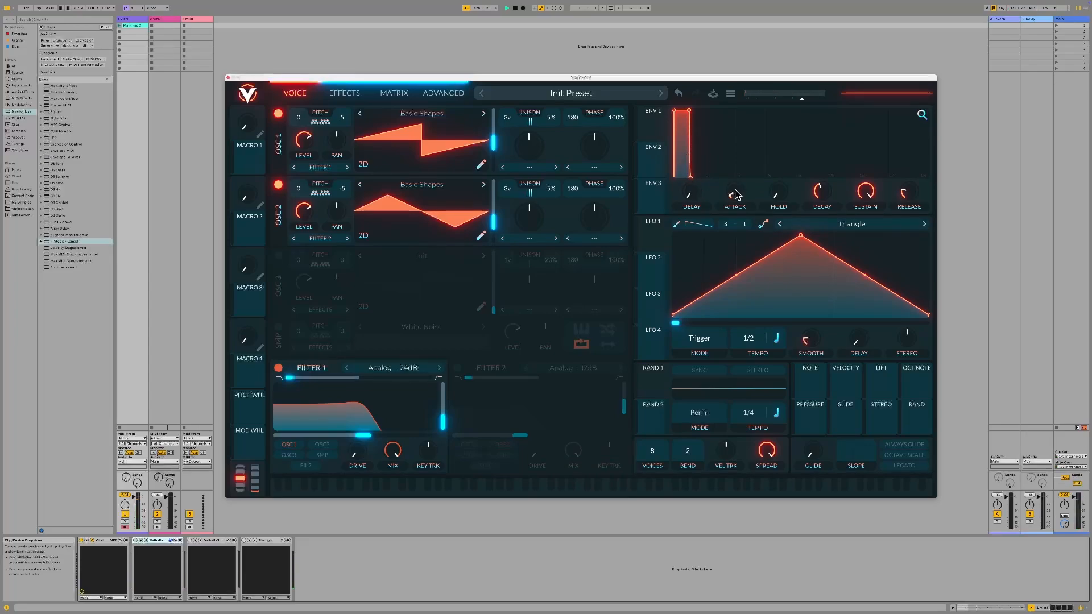
- Lengthen envelope 1's attack so the sound fades in slowly
{"action": "left_click_drag", "start_coordinate": [735, 195], "coordinate": [737, 141]}
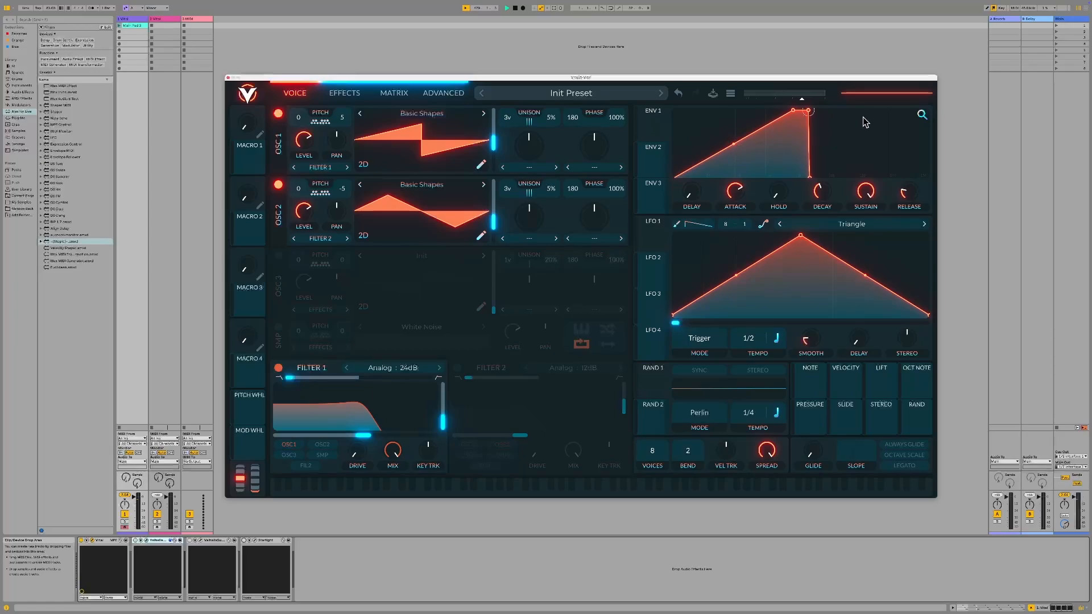
{"action": "mouse_move", "coordinate": [922, 115]}
{"action": "left_mouse_down"}
{"action": "mouse_move", "coordinate": [923, 164]}
{"action": "mouse_move", "coordinate": [923, 133]}
{"action": "left_mouse_up"}
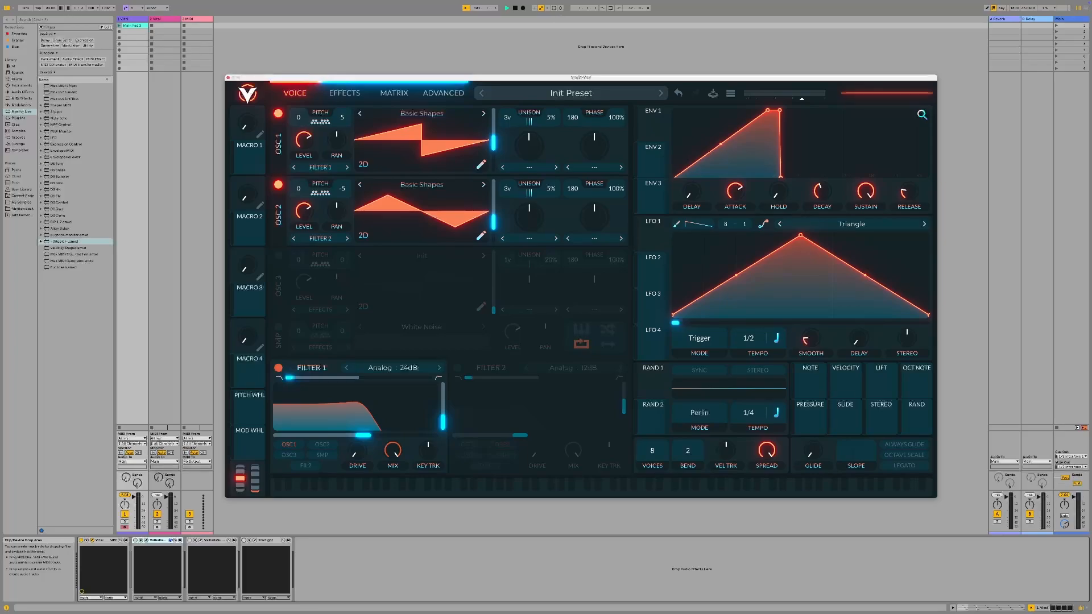
{"action": "left_click_drag", "start_coordinate": [737, 195], "coordinate": [738, 198]}
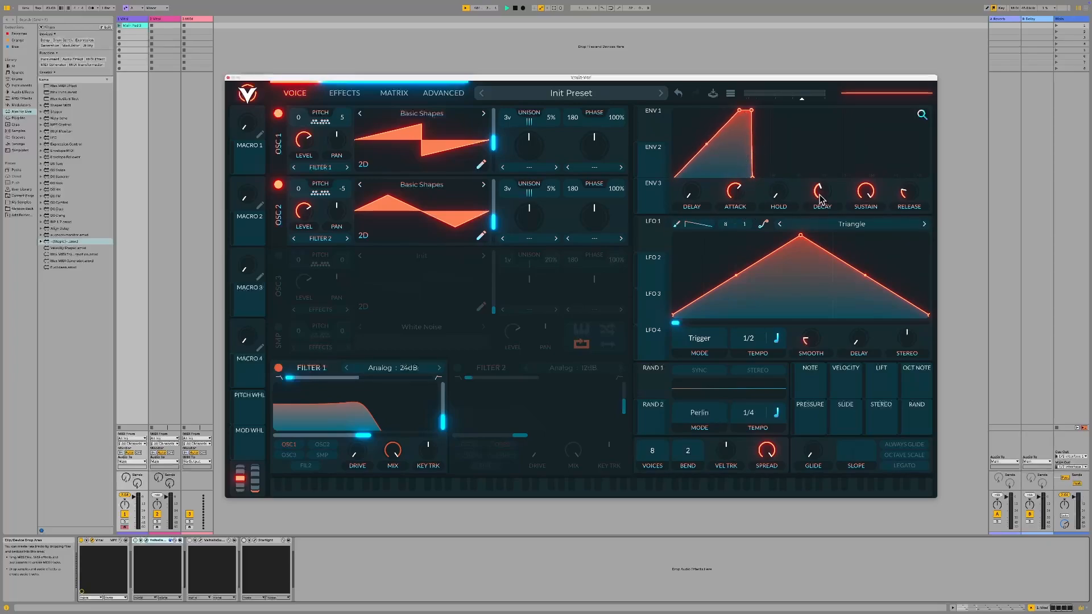
- Shape envelope 1 with longer decay and release, slightly lower sustain and a curved attack, and raise Filter 1's cutoff slightly
{"action": "left_click_drag", "start_coordinate": [819, 196], "coordinate": [921, 118]}
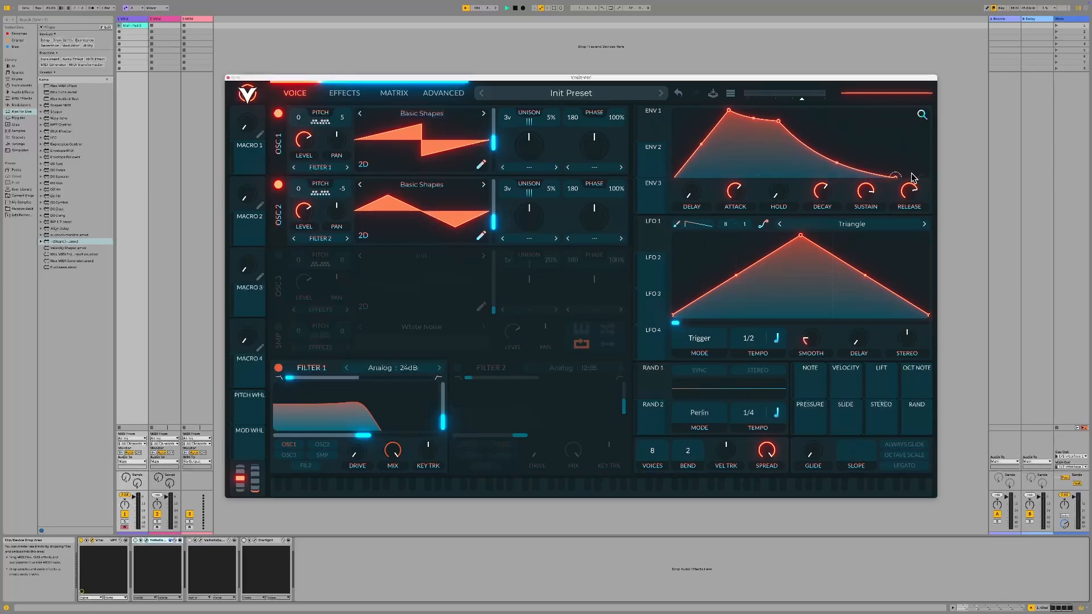
{"action": "scroll", "coordinate": [911, 189], "scroll_direction": "up", "scroll_amount": 4}
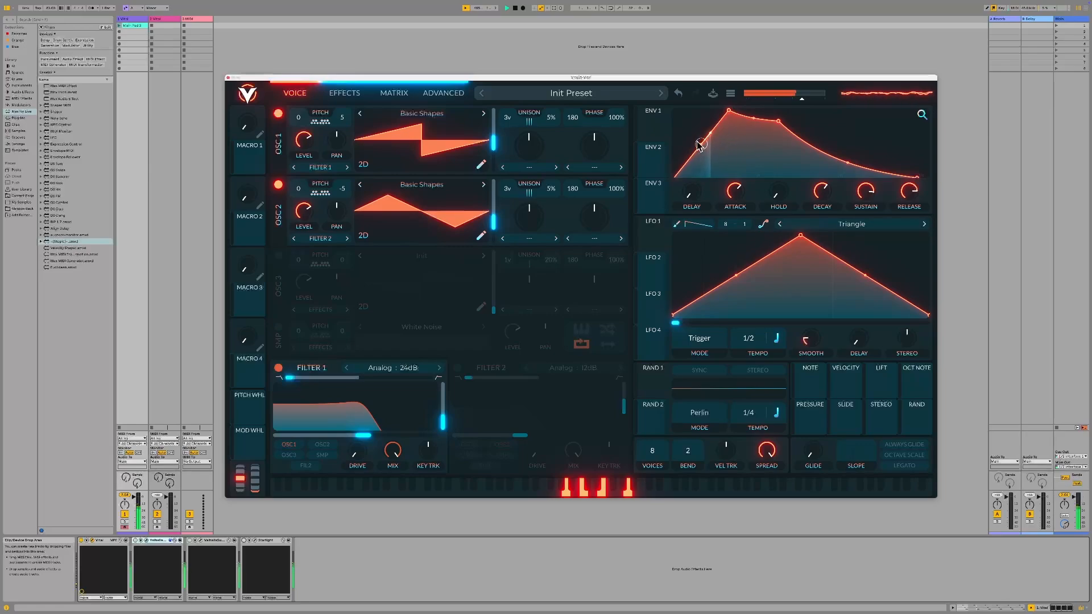
{"action": "left_click_drag", "start_coordinate": [702, 148], "coordinate": [674, 152]}
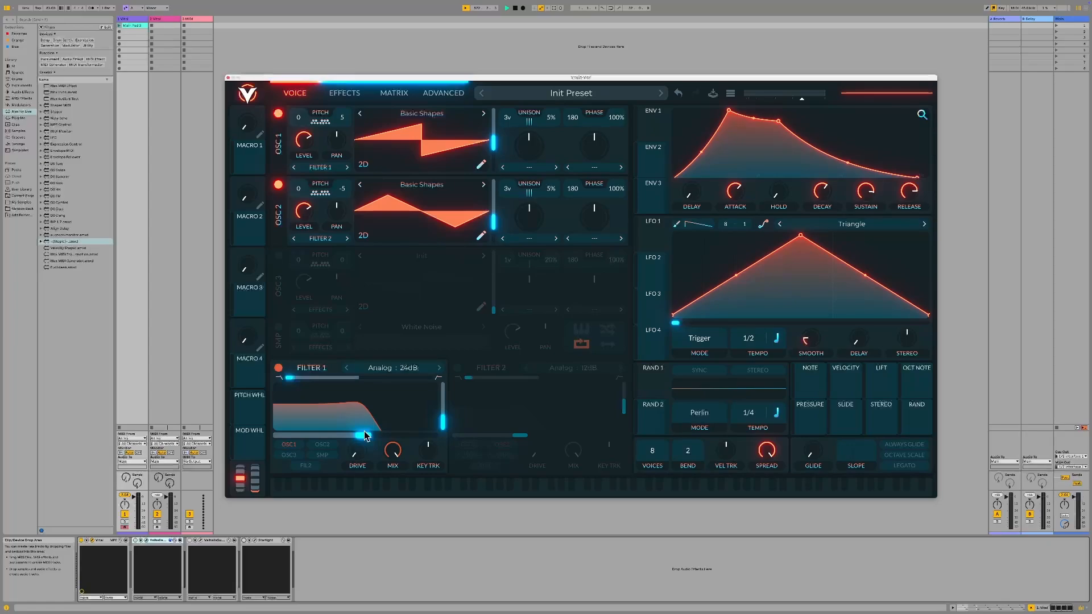
{"action": "mouse_move", "coordinate": [366, 434]}
{"action": "left_mouse_down"}
{"action": "mouse_move", "coordinate": [411, 441]}
{"action": "mouse_move", "coordinate": [369, 444]}
{"action": "left_mouse_up"}
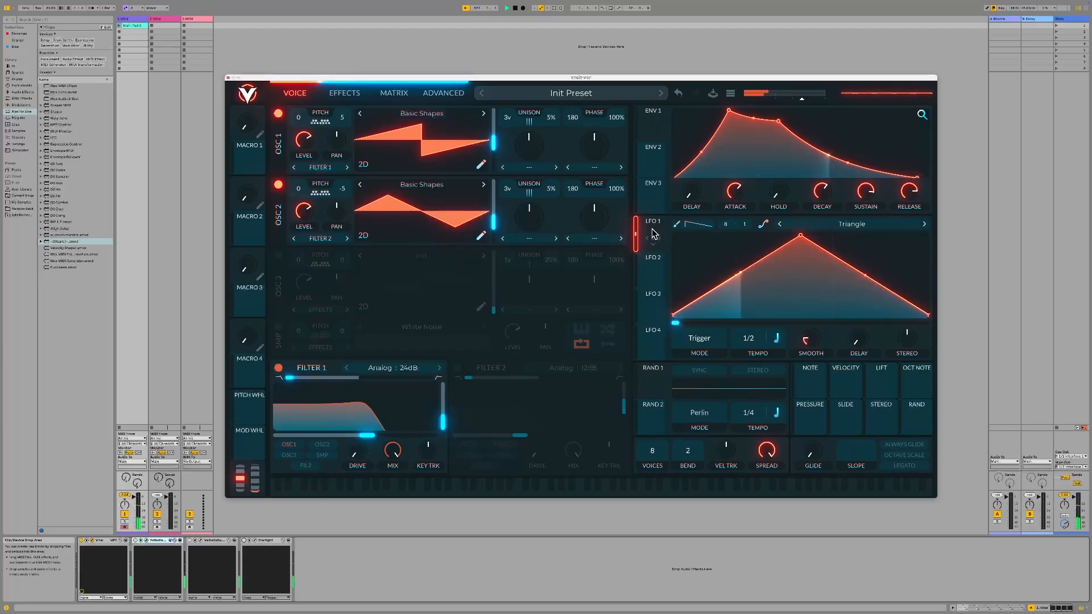
- Load the Sin shape into LFO 1 and lower the curve's peak slightly
{"action": "left_click", "coordinate": [875, 224]}
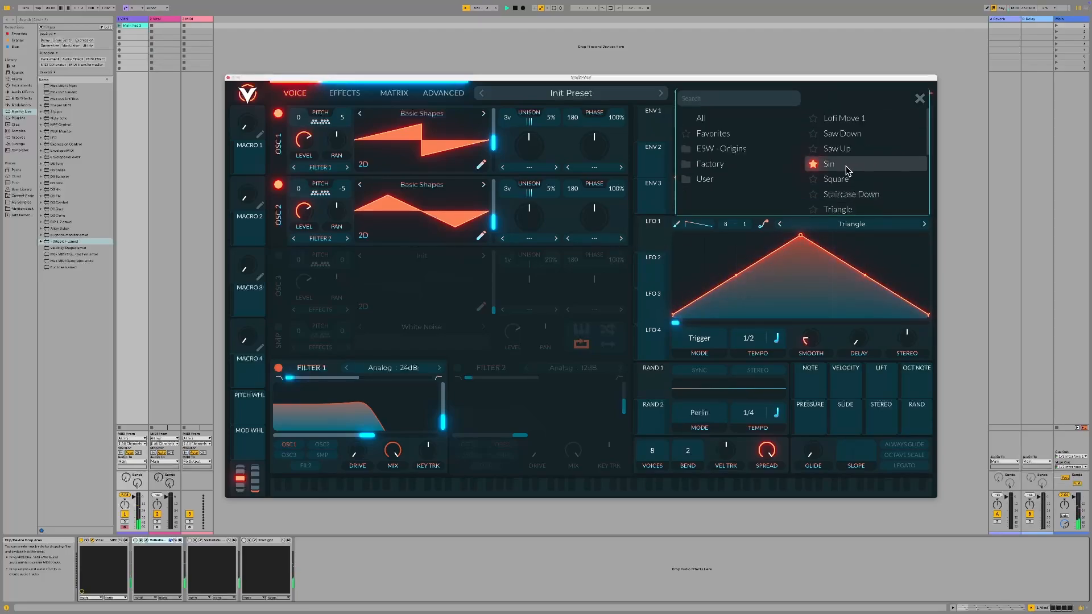
{"action": "left_click", "coordinate": [847, 169]}
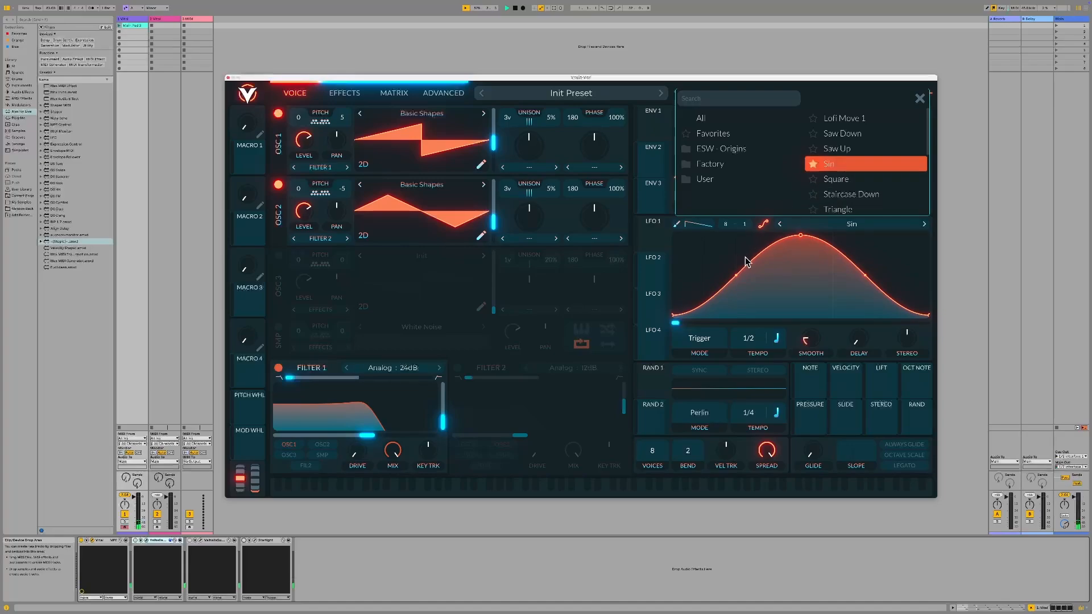
{"action": "left_click_drag", "start_coordinate": [800, 242], "coordinate": [802, 252]}
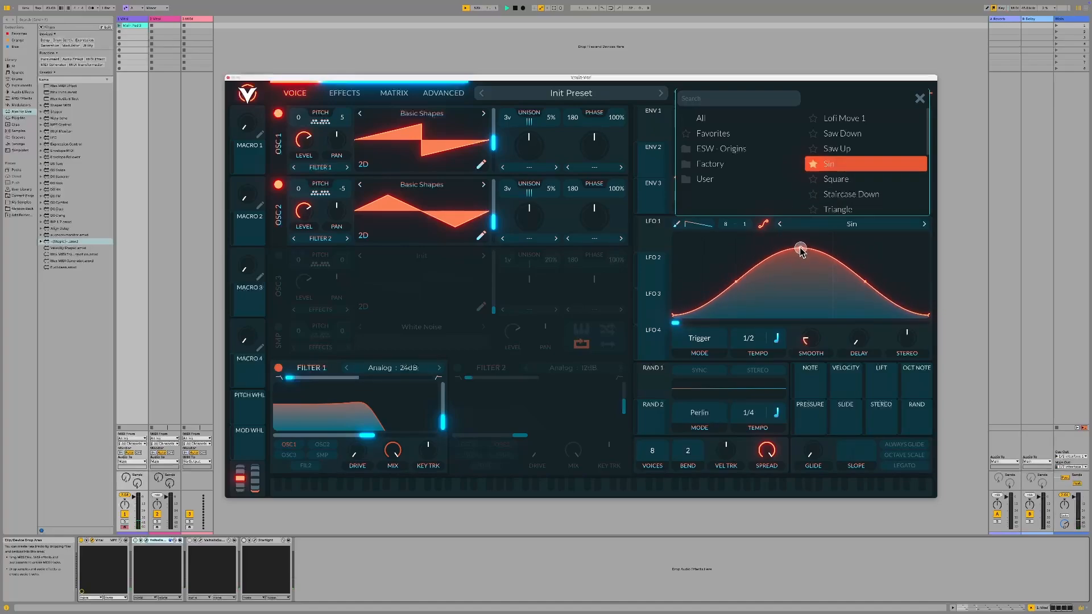
- Set LFO 1's mode to Sync and its rate to be measured in seconds
{"action": "left_click", "coordinate": [702, 340]}
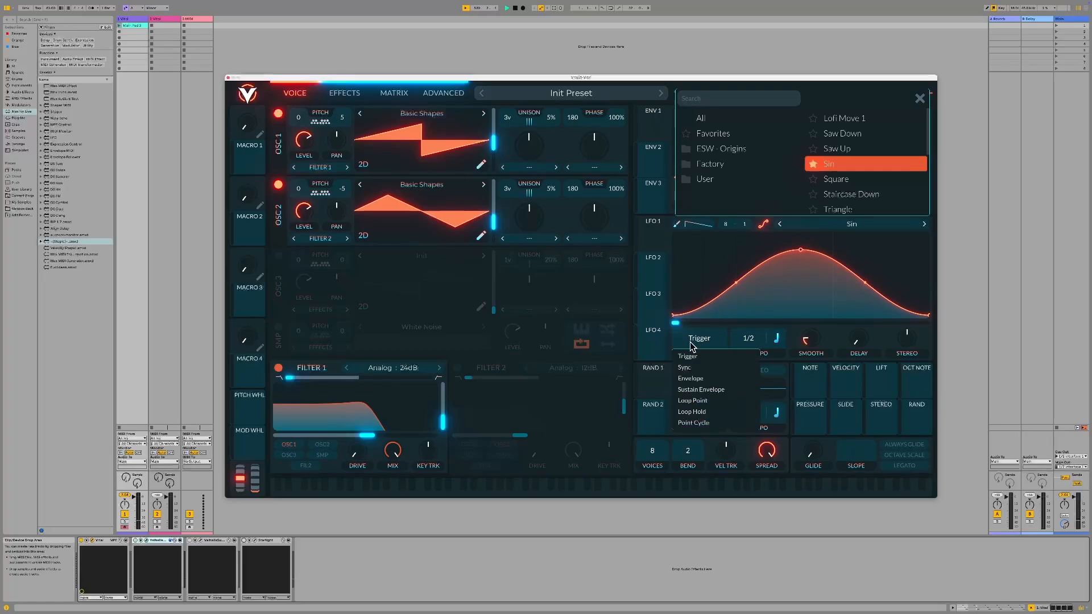
{"action": "left_click", "coordinate": [694, 364]}
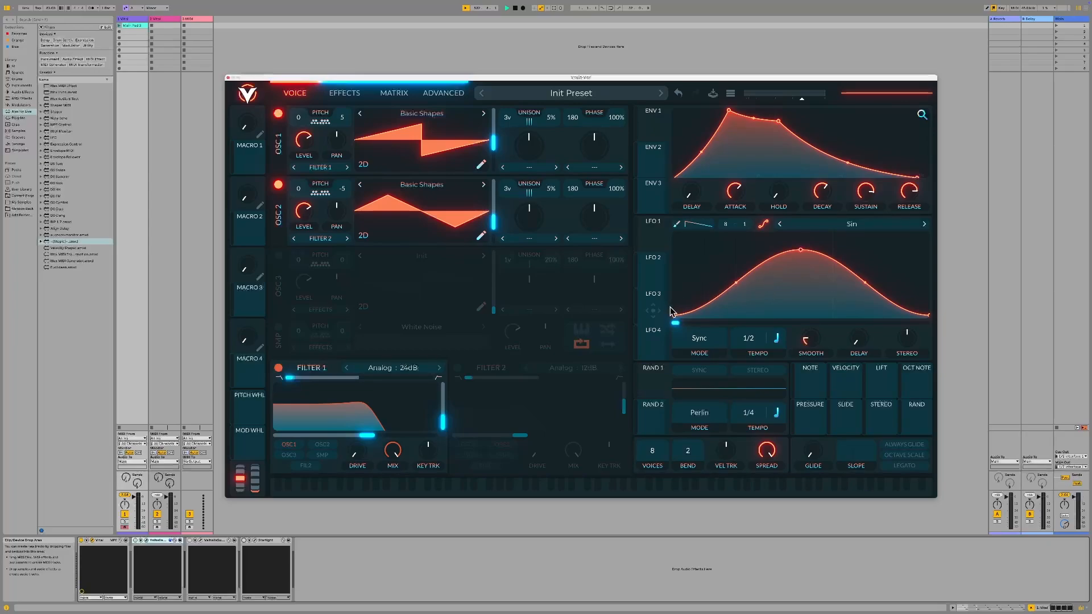
{"action": "left_click", "coordinate": [777, 339]}
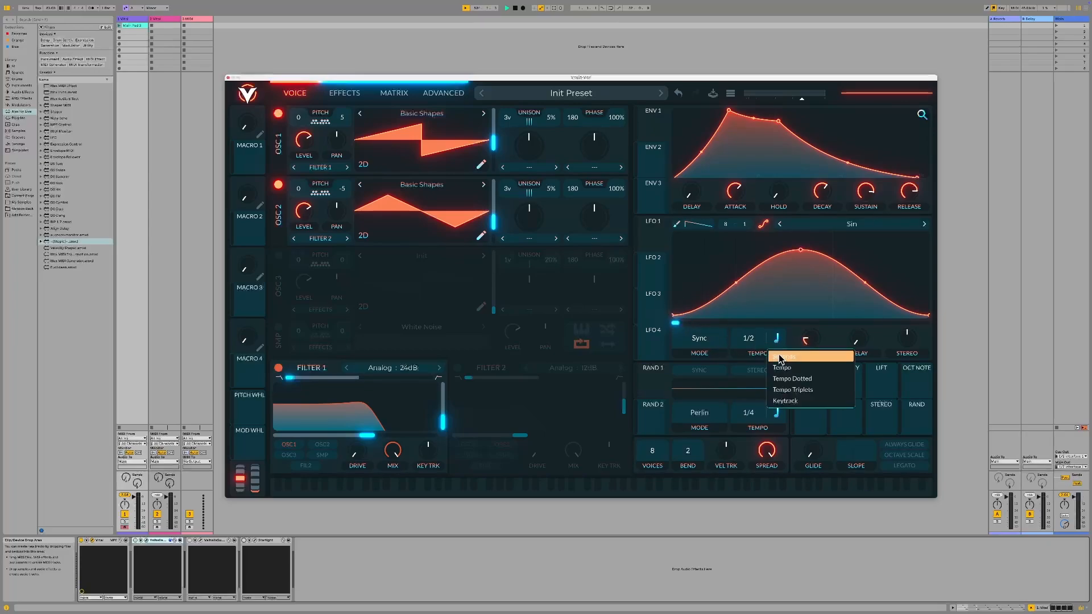
{"action": "left_click", "coordinate": [780, 356]}
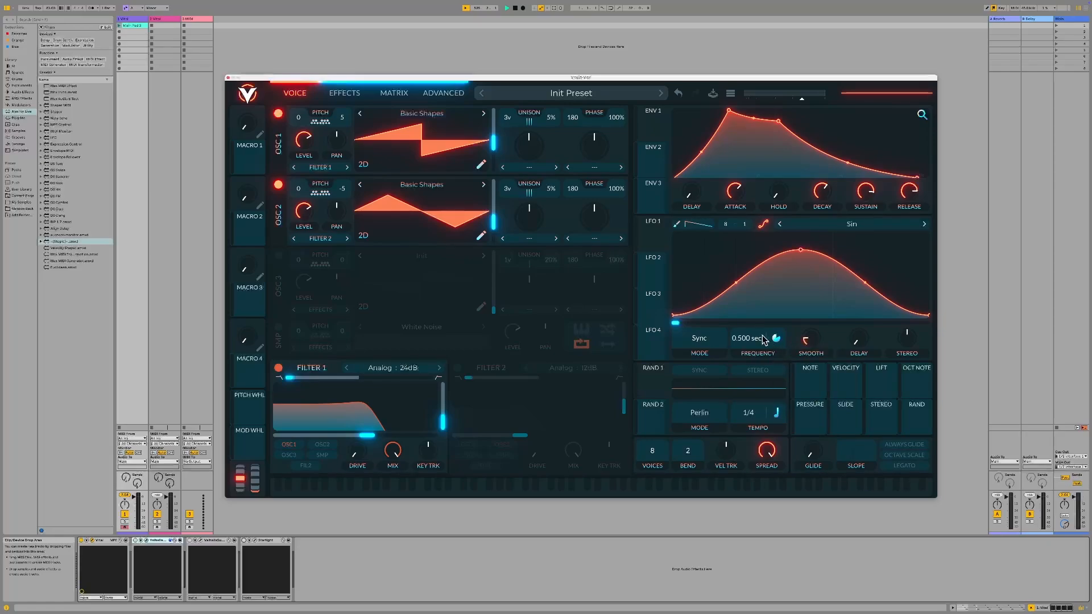
- Assign LFO 1 to Filter 1's cutoff and slow its rate to 12.55 seconds
{"action": "left_click", "coordinate": [656, 240]}
{"action": "left_click_drag", "start_coordinate": [630, 250], "coordinate": [352, 428]}
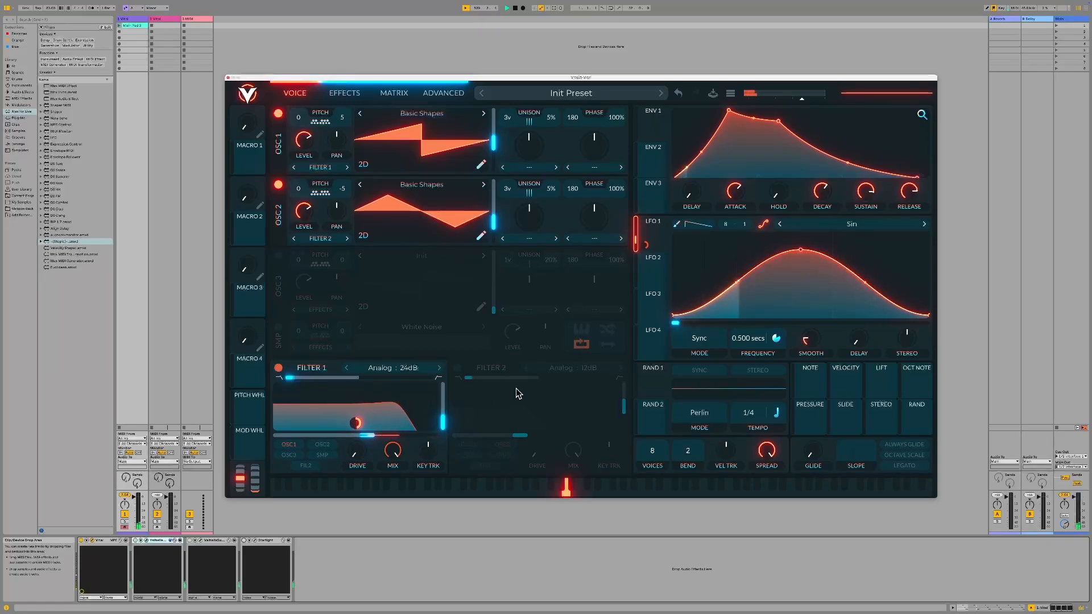
{"action": "left_click", "coordinate": [777, 339]}
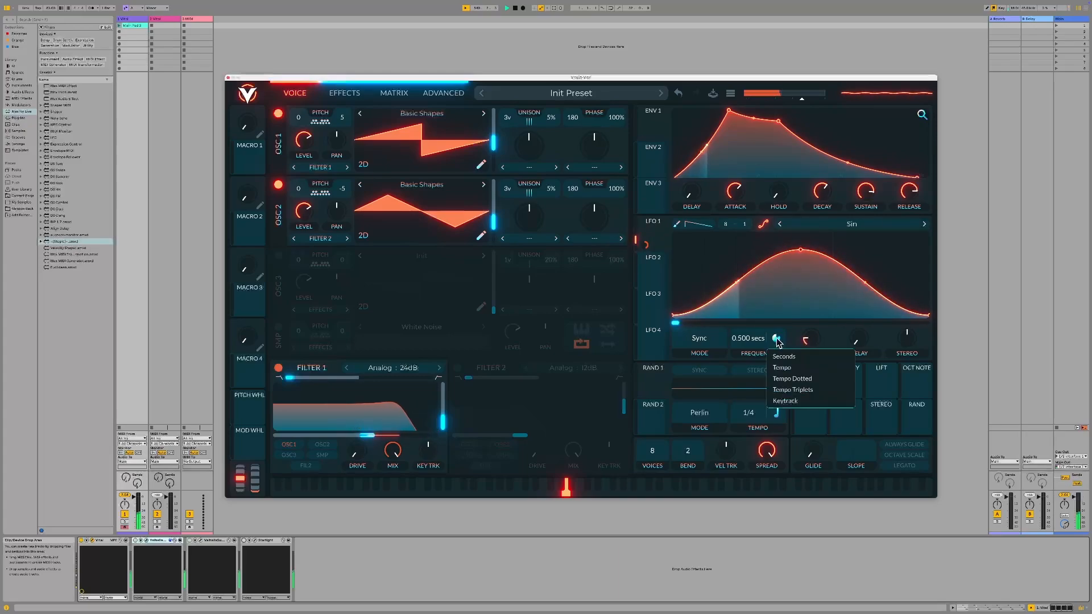
{"action": "left_click", "coordinate": [782, 356]}
{"action": "left_click_drag", "start_coordinate": [750, 337], "coordinate": [749, 361]}
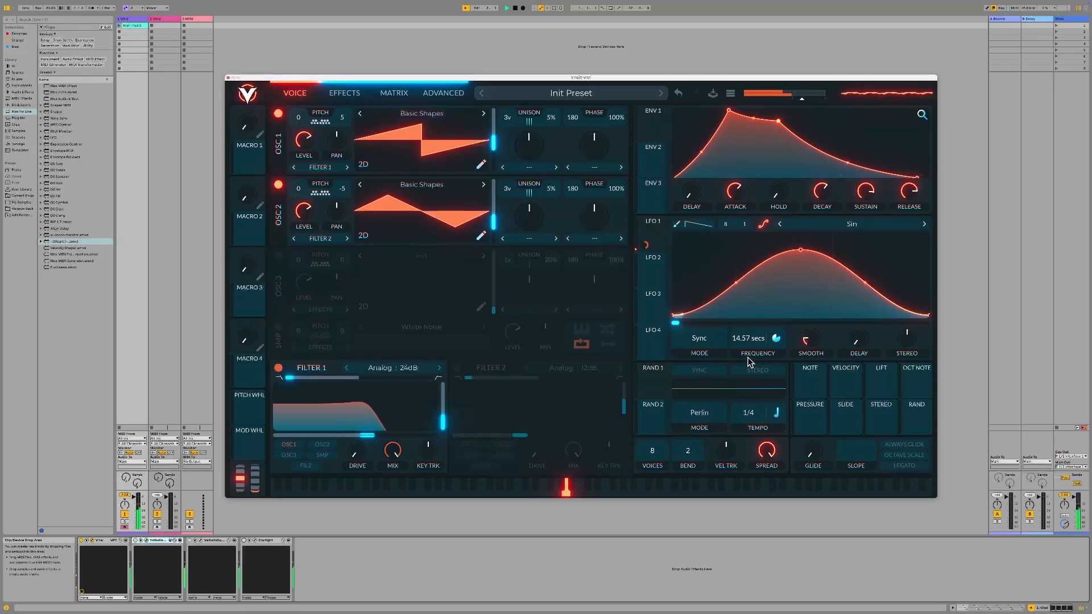
{"action": "left_click_drag", "start_coordinate": [749, 361], "coordinate": [750, 340]}
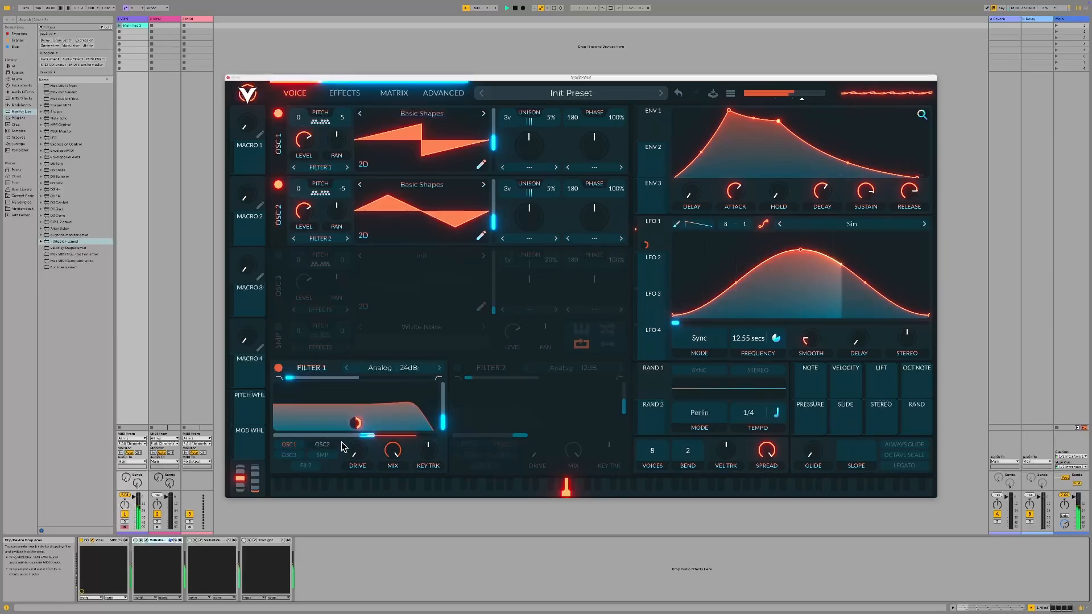
- Reduce LFO 1's modulation of Filter 1's cutoff to a subtle amount, and assign the Stereo modulator to the same cutoff
{"action": "mouse_move", "coordinate": [356, 424]}
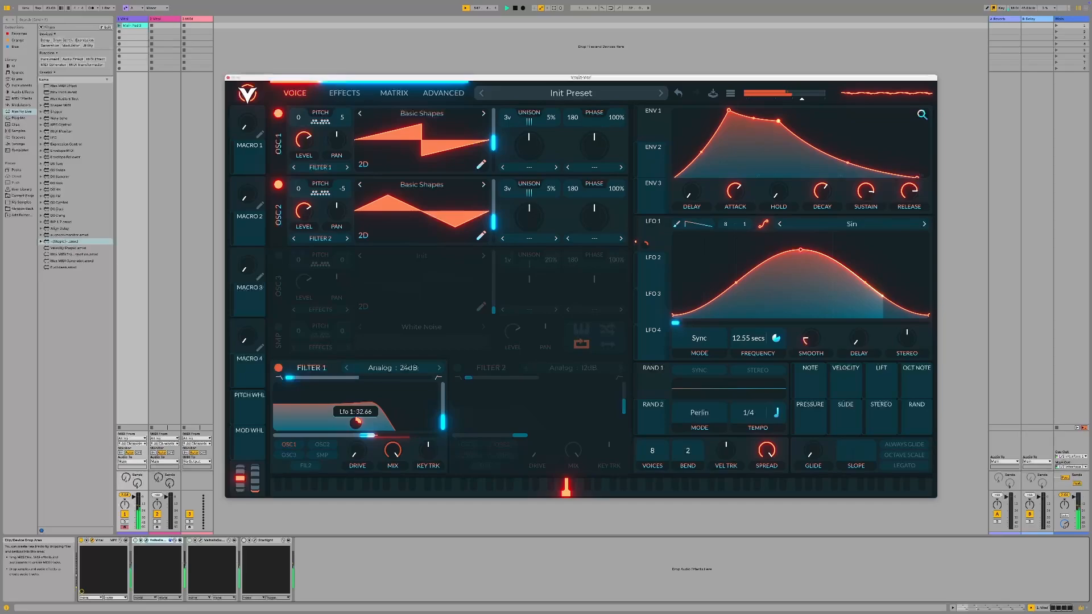
{"action": "left_click_drag", "start_coordinate": [355, 423], "coordinate": [355, 431]}
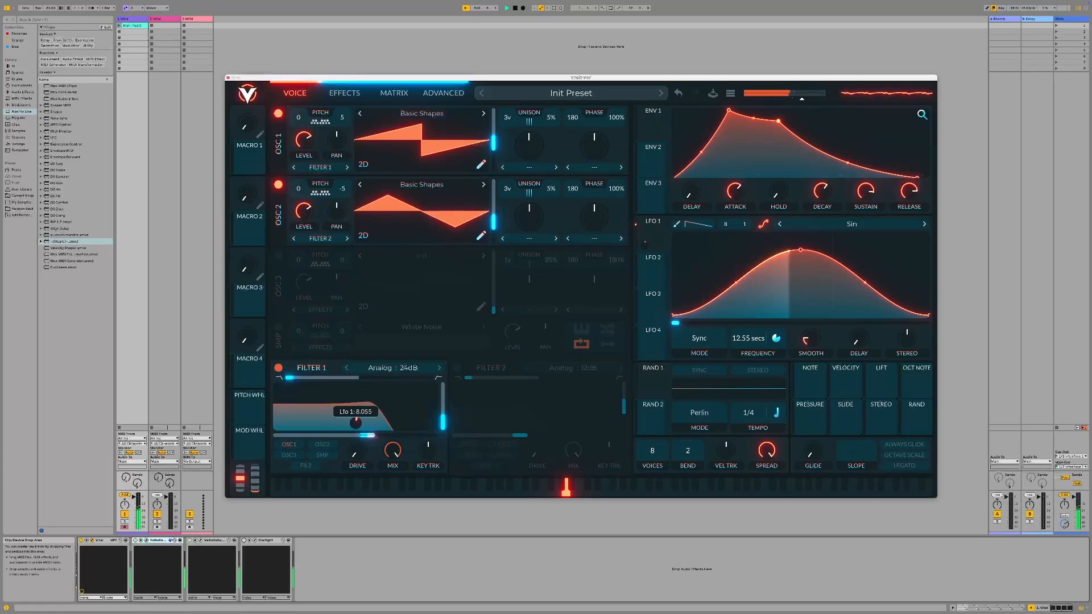
{"action": "left_click_drag", "start_coordinate": [355, 423], "coordinate": [355, 418]}
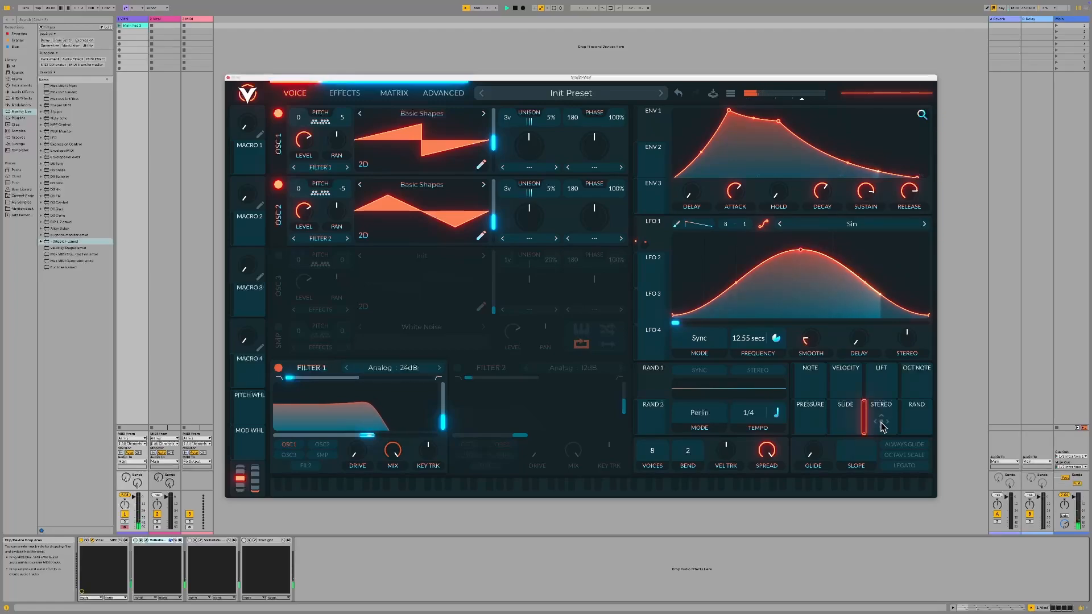
{"action": "left_click_drag", "start_coordinate": [882, 422], "coordinate": [356, 452]}
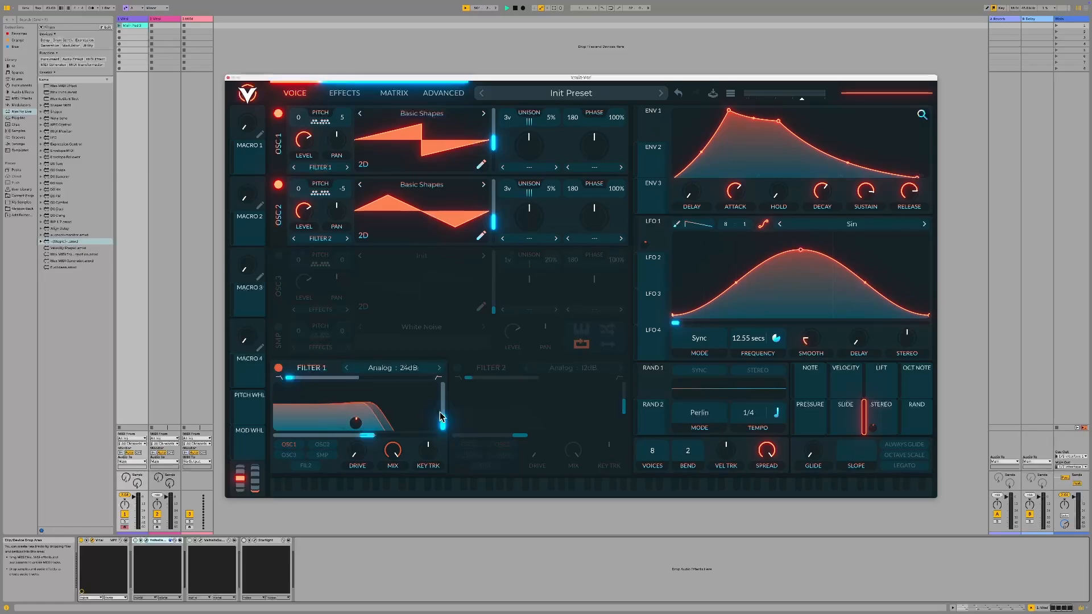
- Set Random 1 to Perlin with a rate of 8.238 seconds and assign it to the Stereo modulation's amount
{"action": "left_click", "coordinate": [658, 389]}
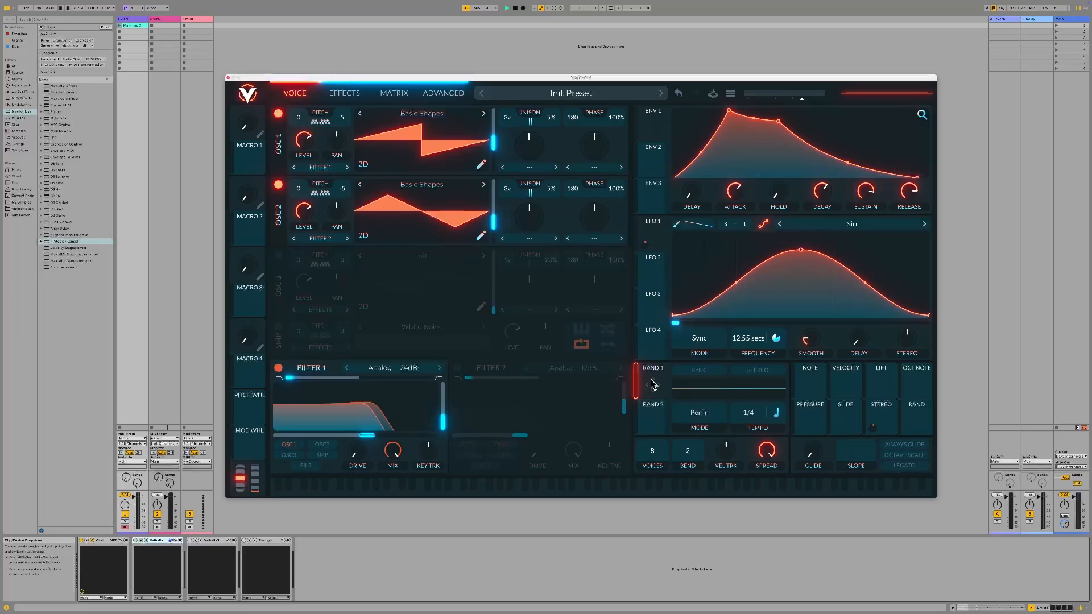
{"action": "left_click", "coordinate": [689, 413]}
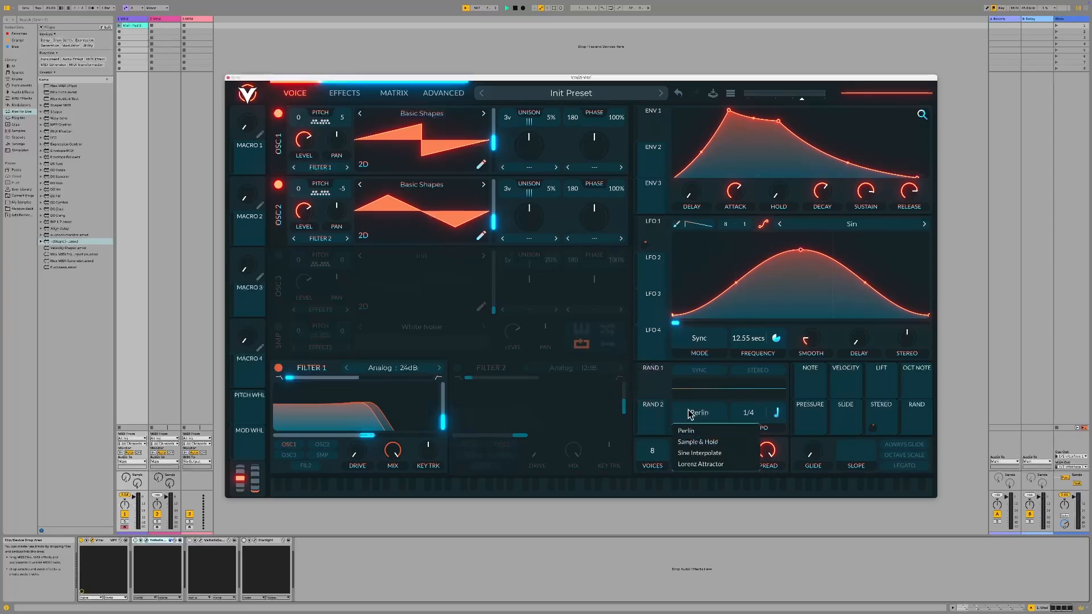
{"action": "left_click", "coordinate": [689, 431]}
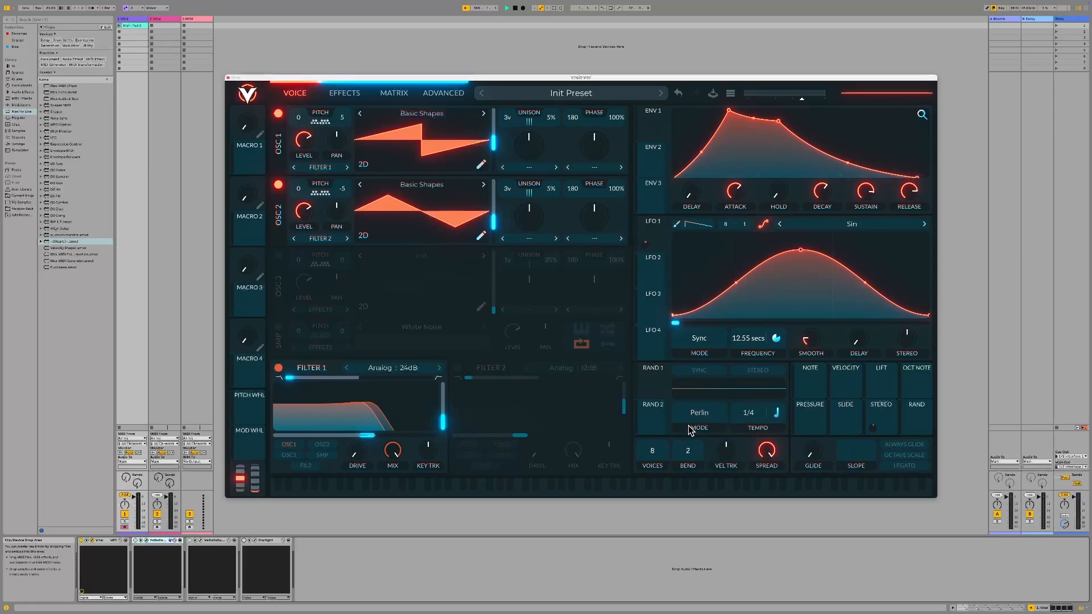
{"action": "left_click", "coordinate": [778, 415]}
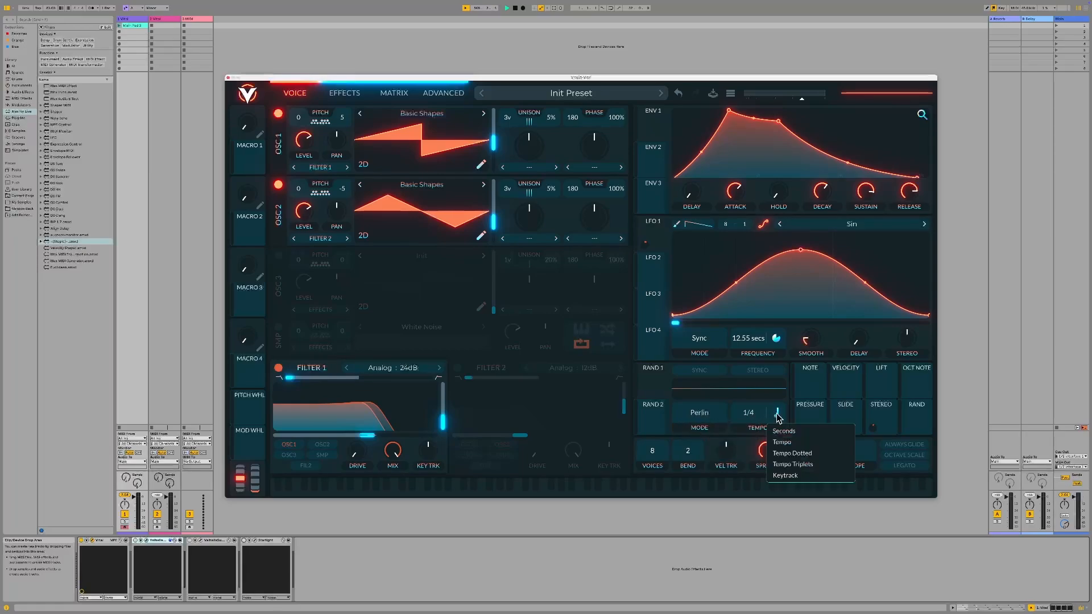
{"action": "left_click", "coordinate": [782, 432]}
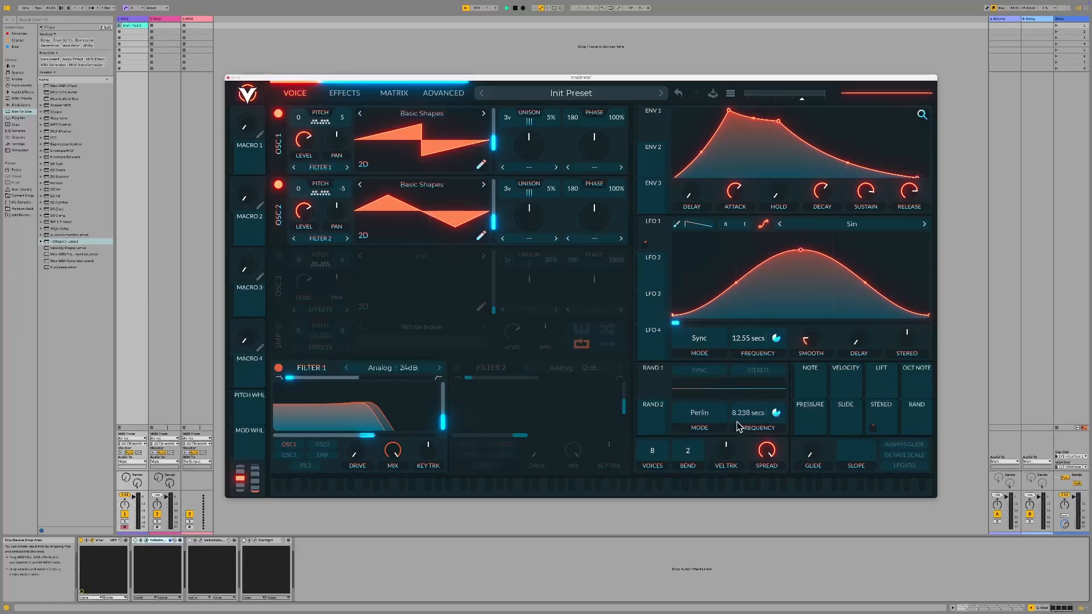
{"action": "left_click_drag", "start_coordinate": [654, 389], "coordinate": [873, 428]}
- Audition Random 1 in Sample & Hold mode and return it to Perlin
{"action": "left_click", "coordinate": [702, 414]}
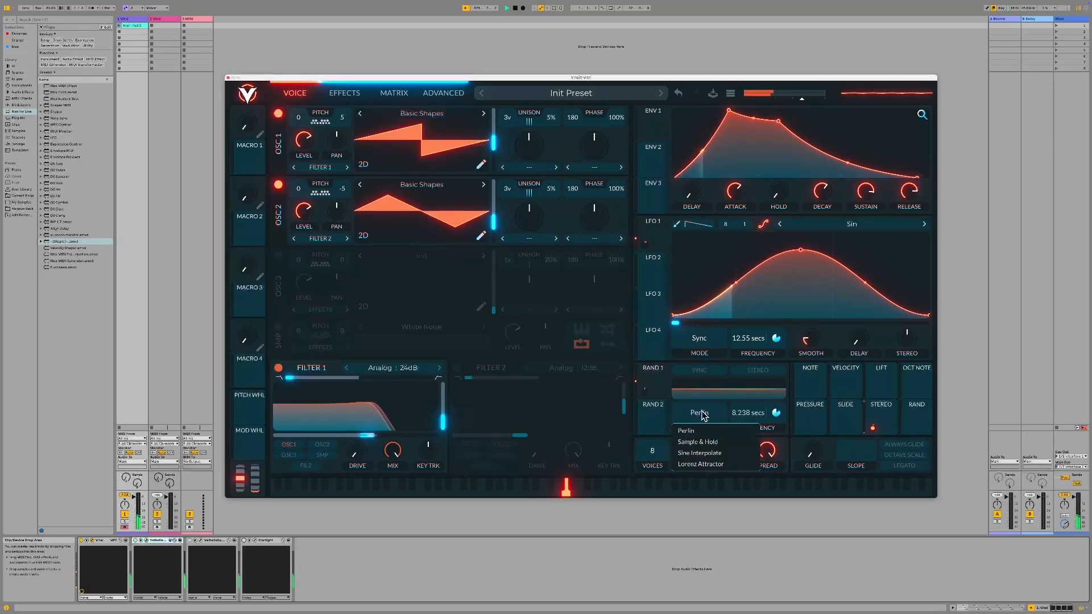
{"action": "left_click", "coordinate": [698, 443]}
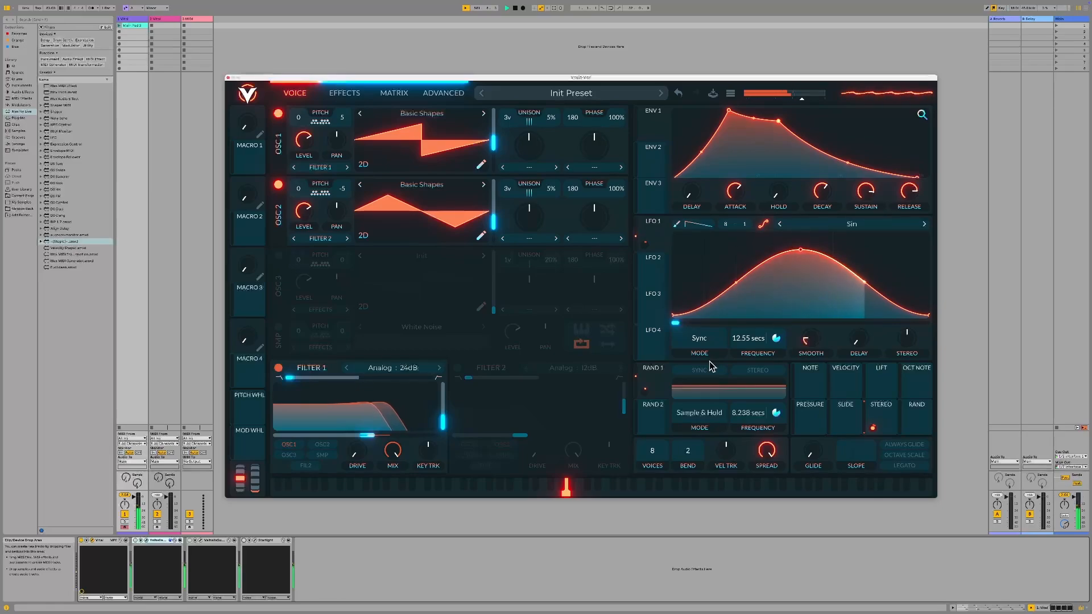
{"action": "left_click", "coordinate": [701, 413]}
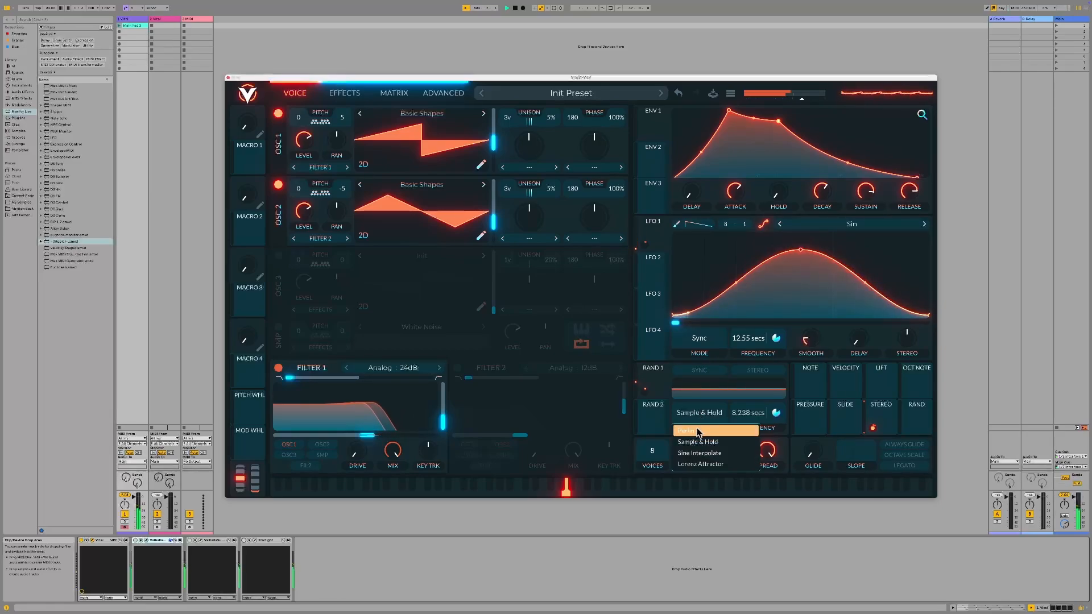
{"action": "left_click", "coordinate": [699, 431]}
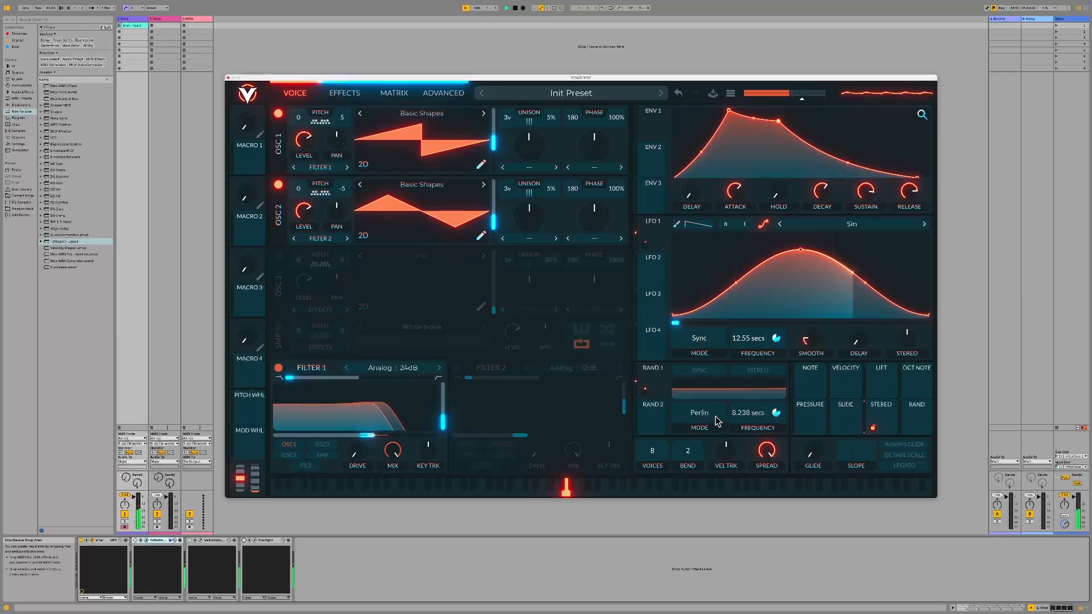
- Switch Filter 2's type to Analog 24dB and raise its cutoff while the filter is still disabled
{"action": "mouse_move", "coordinate": [362, 425]}
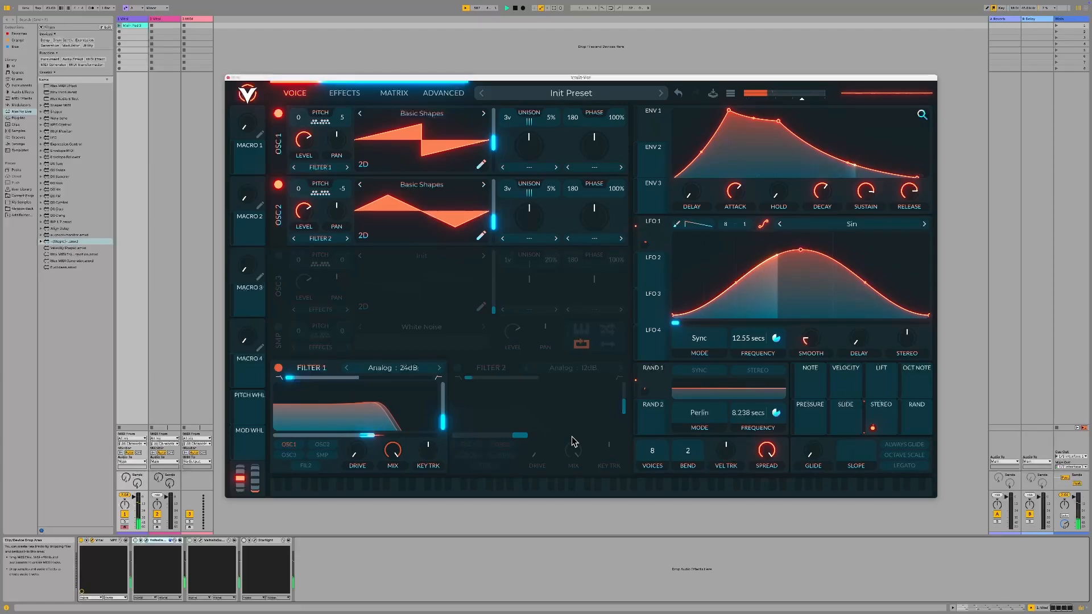
{"action": "scroll", "coordinate": [572, 436], "scroll_direction": "up", "scroll_amount": 5}
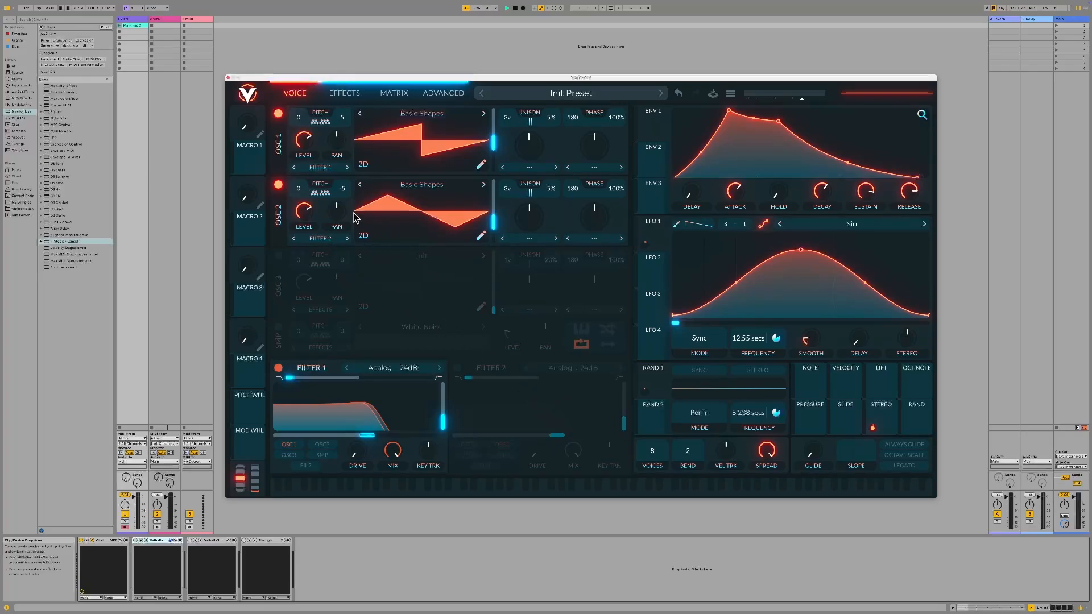
- Turn off oscillator 1 to isolate oscillator 2, and transpose oscillator 2 up 12 semitones
{"action": "left_click", "coordinate": [278, 114]}
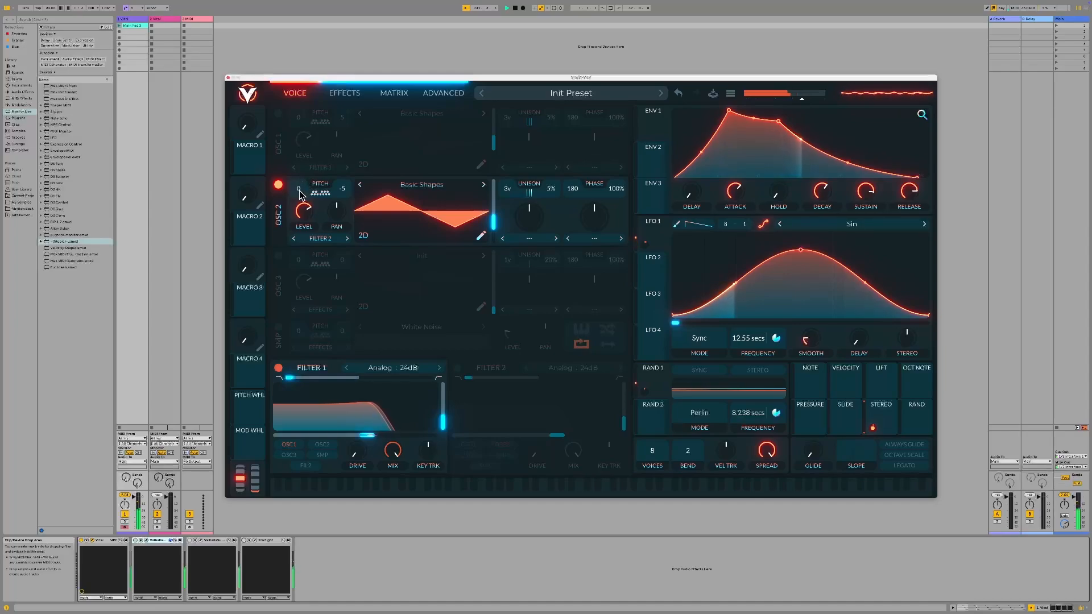
{"action": "left_click_drag", "start_coordinate": [300, 194], "coordinate": [301, 155]}
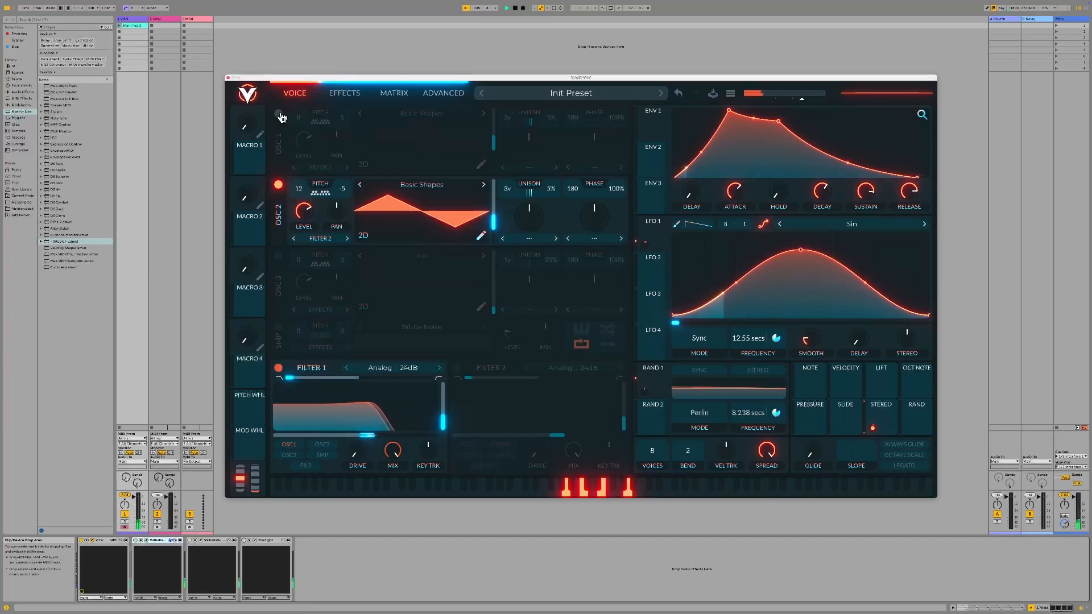
- Enable Filter 2, adjust its resonance to about 20% and lower its cutoff slightly
{"action": "left_click", "coordinate": [458, 368]}
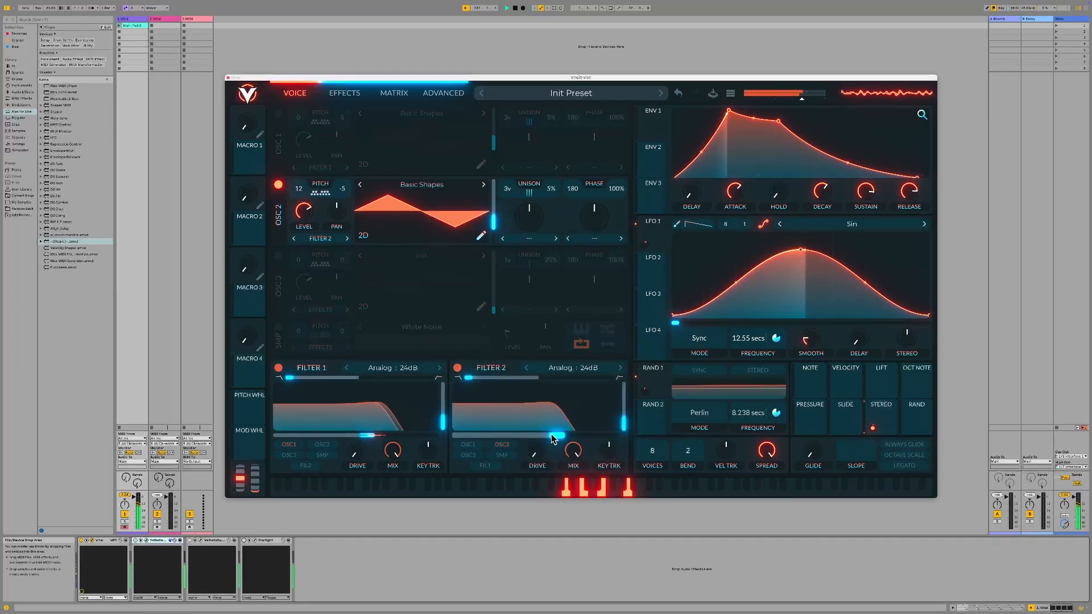
{"action": "mouse_move", "coordinate": [623, 424]}
{"action": "left_mouse_down"}
{"action": "mouse_move", "coordinate": [622, 403]}
{"action": "mouse_move", "coordinate": [623, 416]}
{"action": "left_mouse_up"}
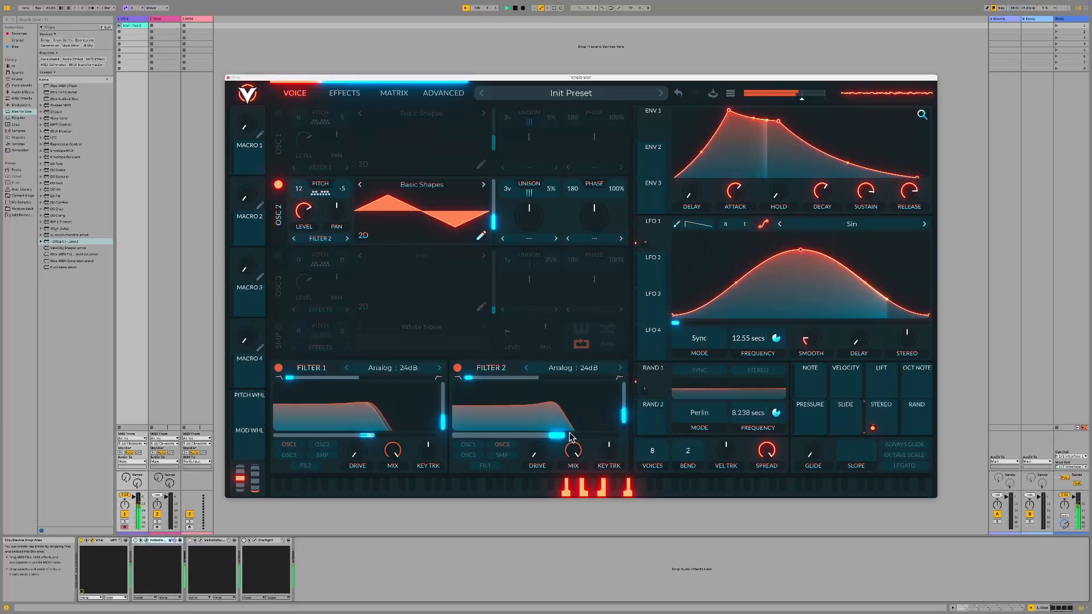
{"action": "left_click_drag", "start_coordinate": [561, 435], "coordinate": [552, 433]}
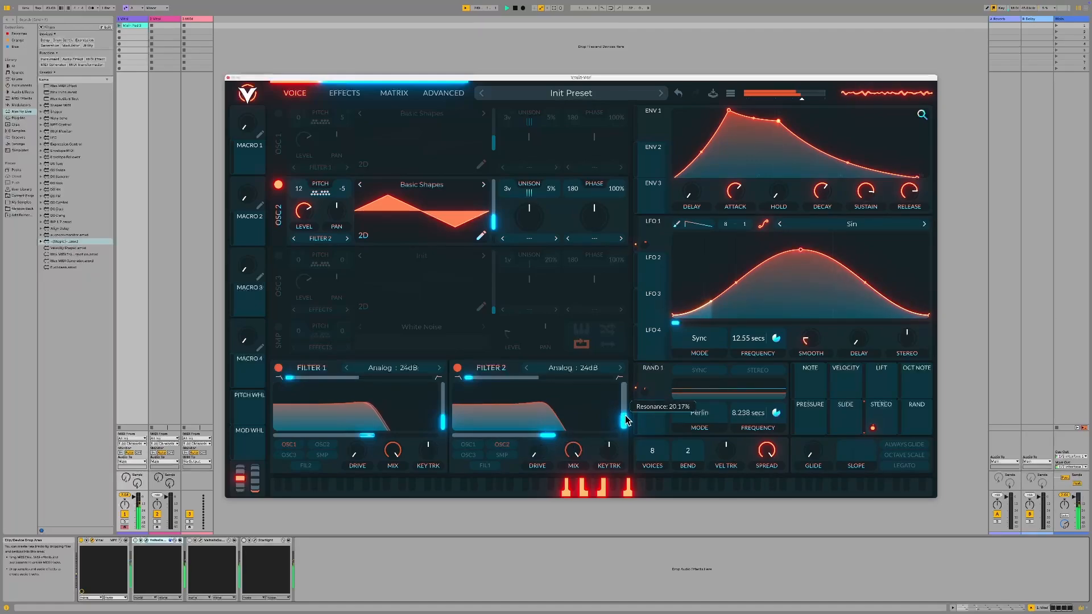
- Turn oscillator 1 back on and assign LFO 2 to Filter 2's cutoff with an amount of 11.61
{"action": "left_click", "coordinate": [277, 115]}
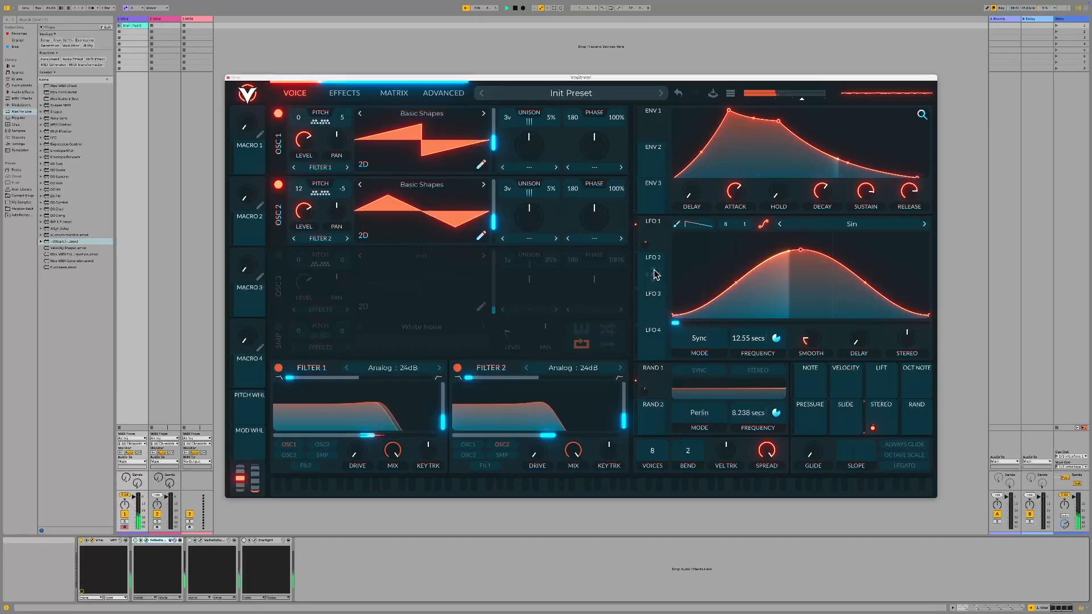
{"action": "left_click_drag", "start_coordinate": [654, 275], "coordinate": [536, 430]}
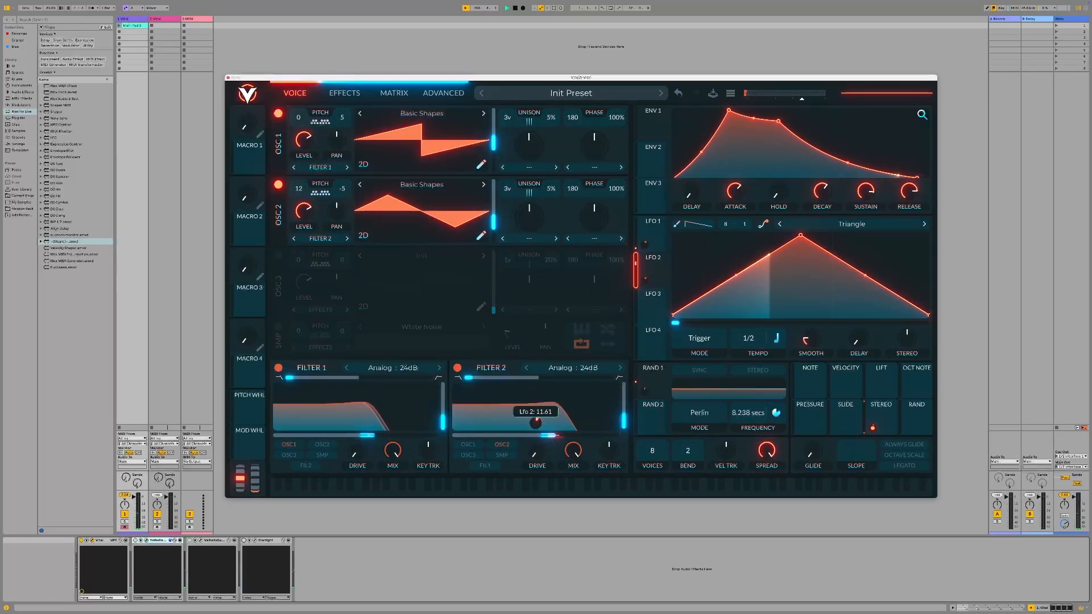
- Set LFO 2's shape to Sin with a slightly lowered peak, and fine-tune its modulation amount on Filter 2's cutoff
{"action": "left_click", "coordinate": [848, 228]}
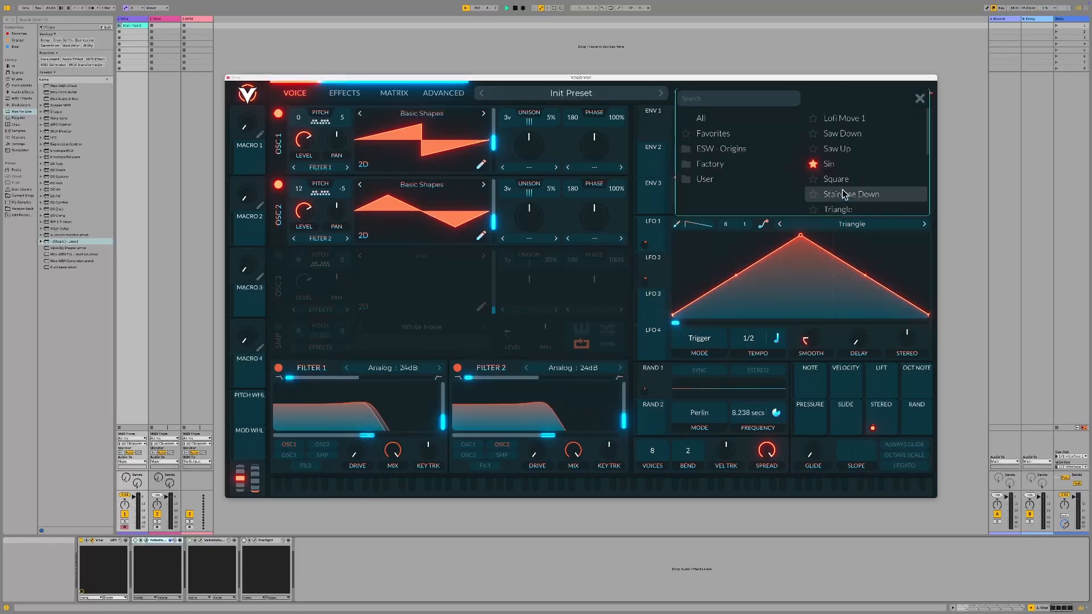
{"action": "left_click", "coordinate": [831, 163]}
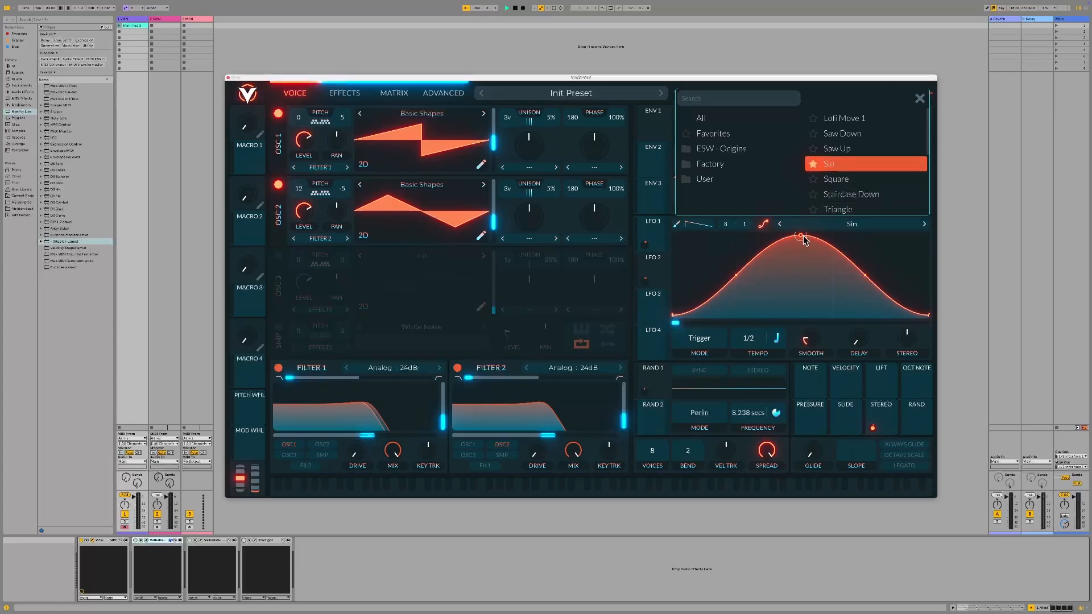
{"action": "left_click_drag", "start_coordinate": [804, 239], "coordinate": [804, 254]}
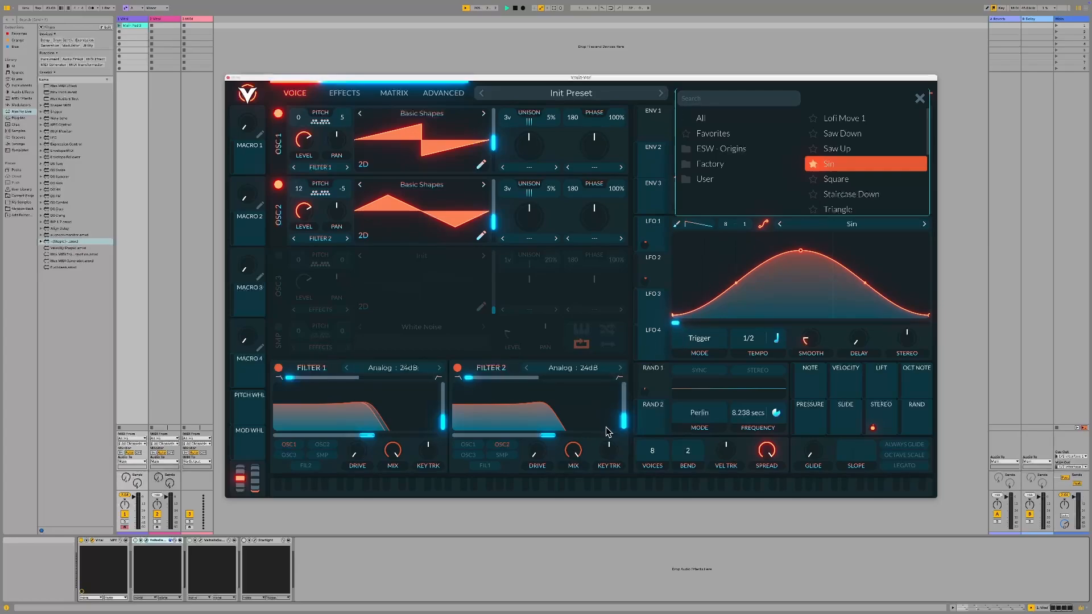
{"action": "mouse_move", "coordinate": [548, 436]}
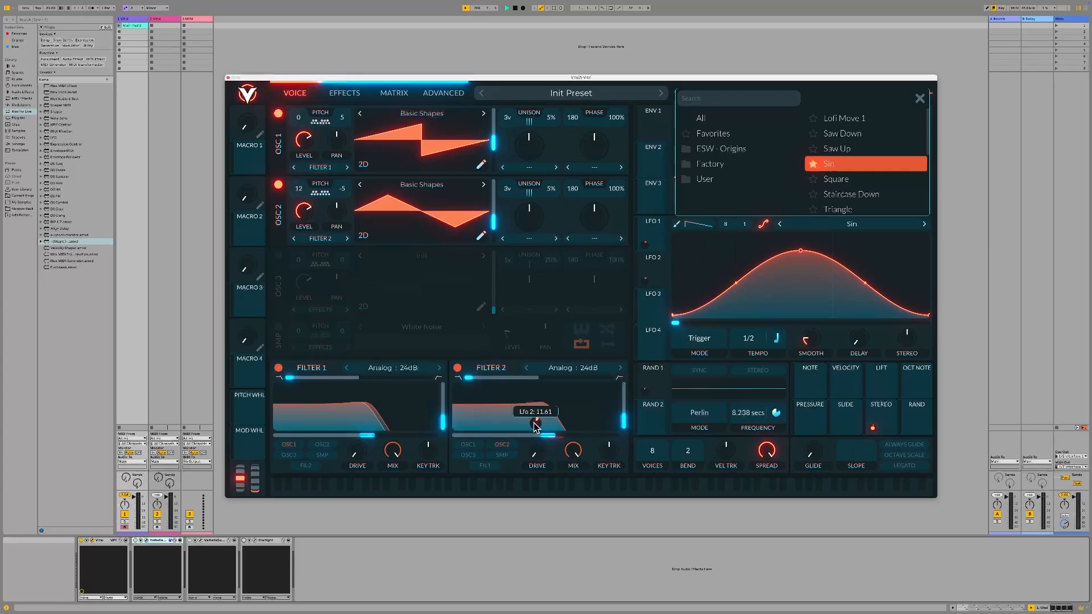
{"action": "left_click_drag", "start_coordinate": [536, 428], "coordinate": [536, 423]}
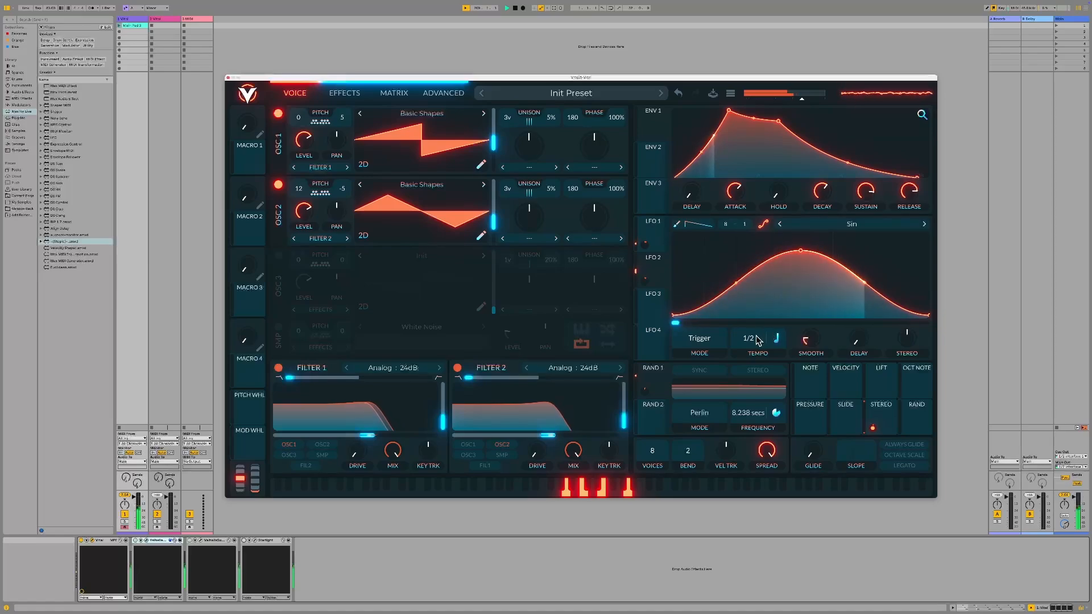
- Switch LFO 2's rate from tempo to seconds and slow it to 6.271 secs
{"action": "left_click", "coordinate": [777, 338]}
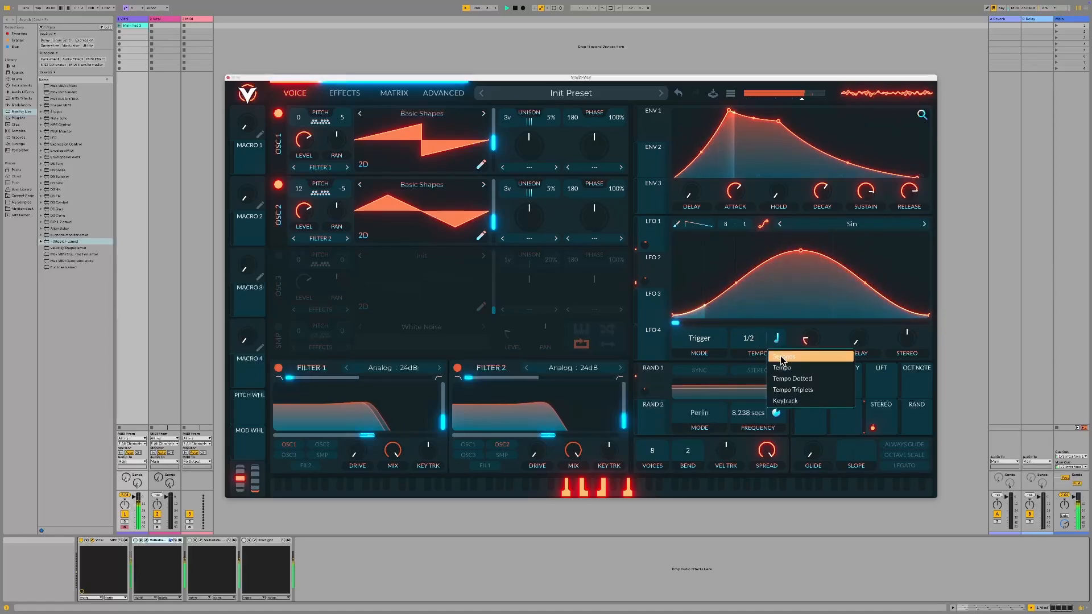
{"action": "left_click", "coordinate": [782, 357]}
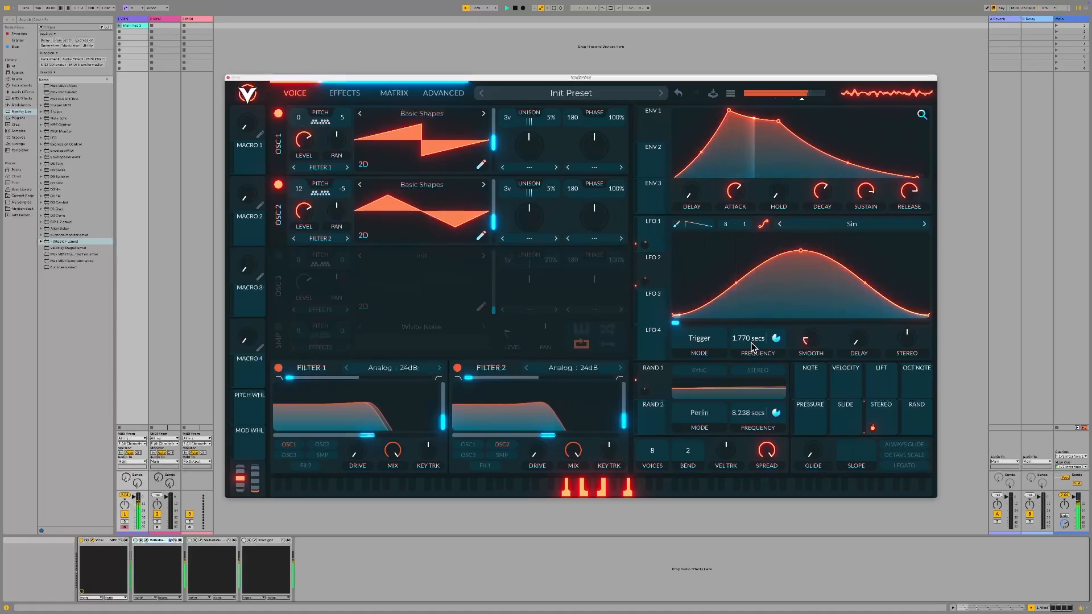
{"action": "scroll", "coordinate": [752, 347], "scroll_direction": "up", "scroll_amount": 5}
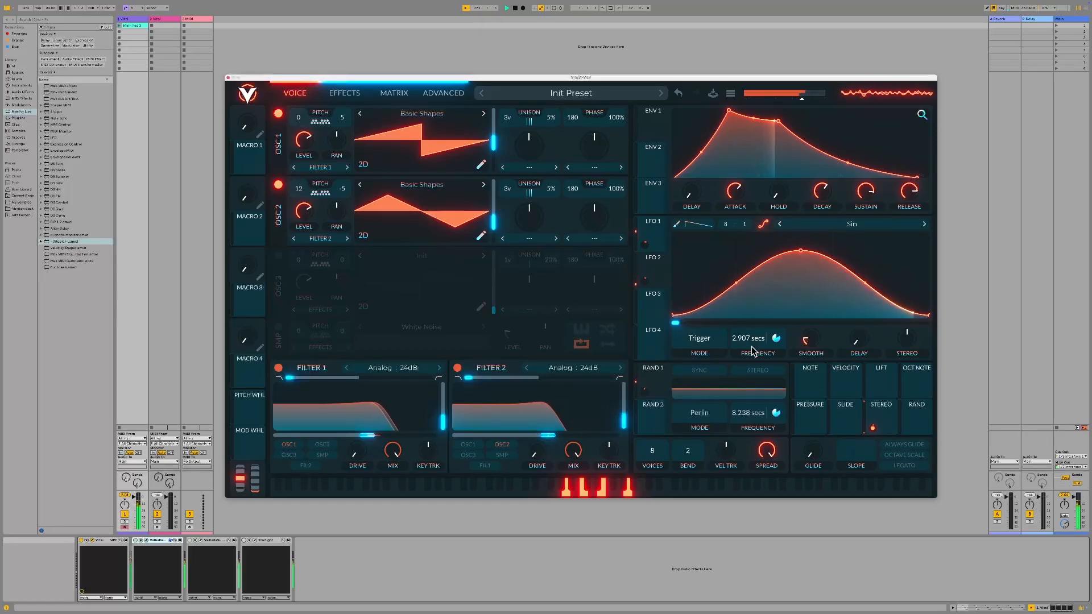
{"action": "scroll", "coordinate": [752, 351], "scroll_direction": "up", "scroll_amount": 3}
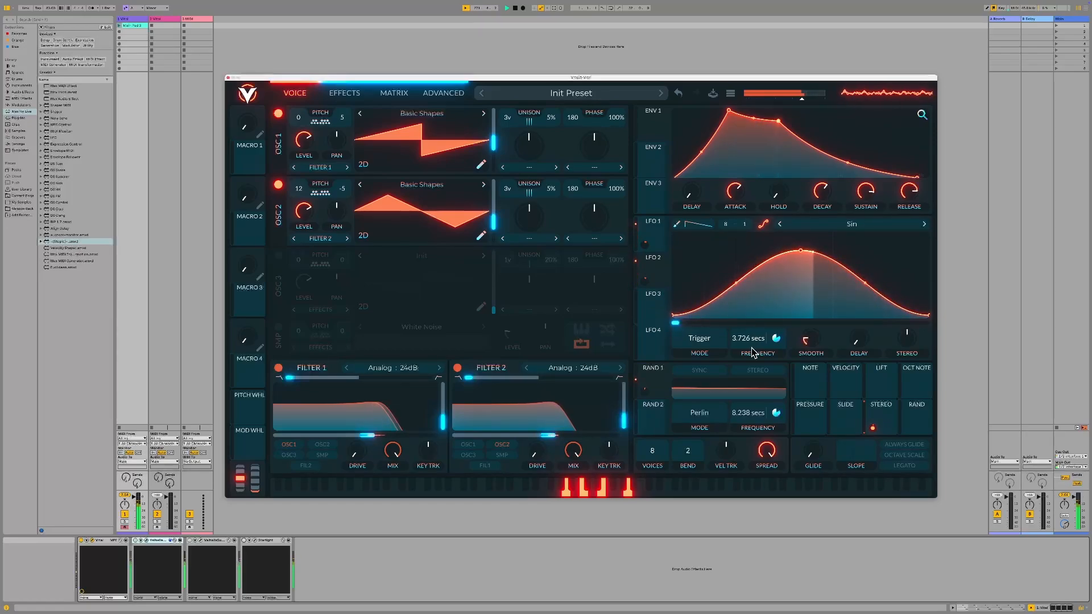
{"action": "scroll", "coordinate": [754, 352], "scroll_direction": "up", "scroll_amount": 6}
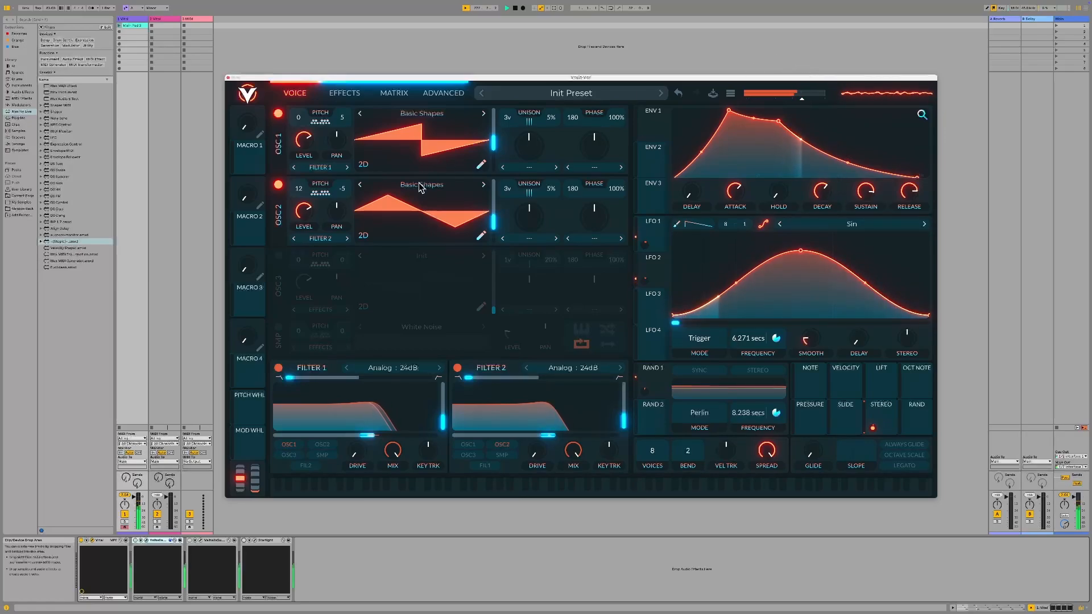
- Enable oscillator 3 with the Factory Basic Shapes wavetable, transposed down 12 semitones
{"action": "left_click", "coordinate": [279, 256]}
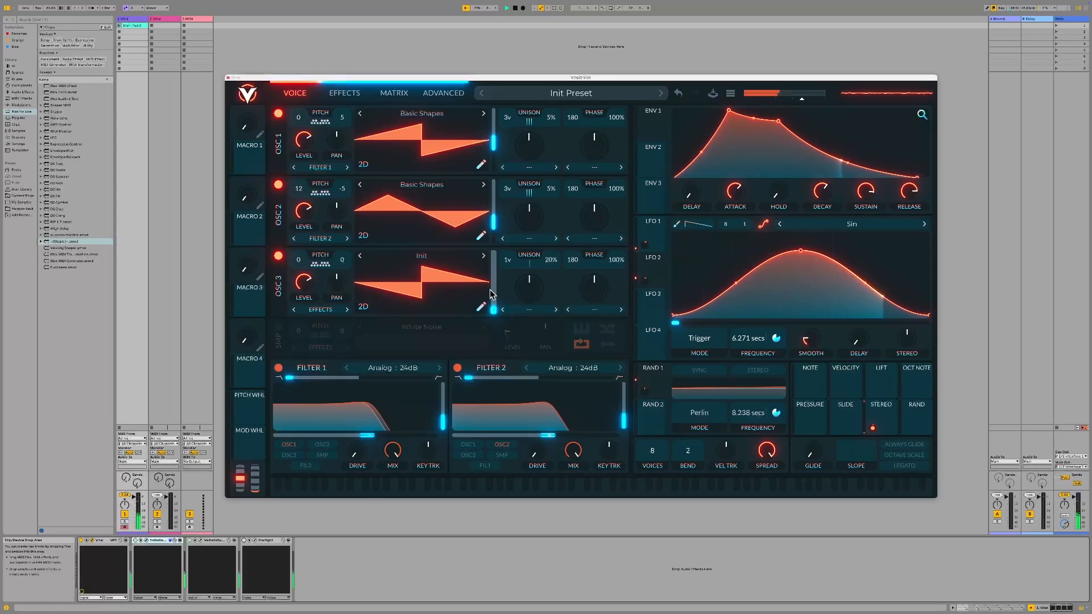
{"action": "left_click", "coordinate": [422, 257]}
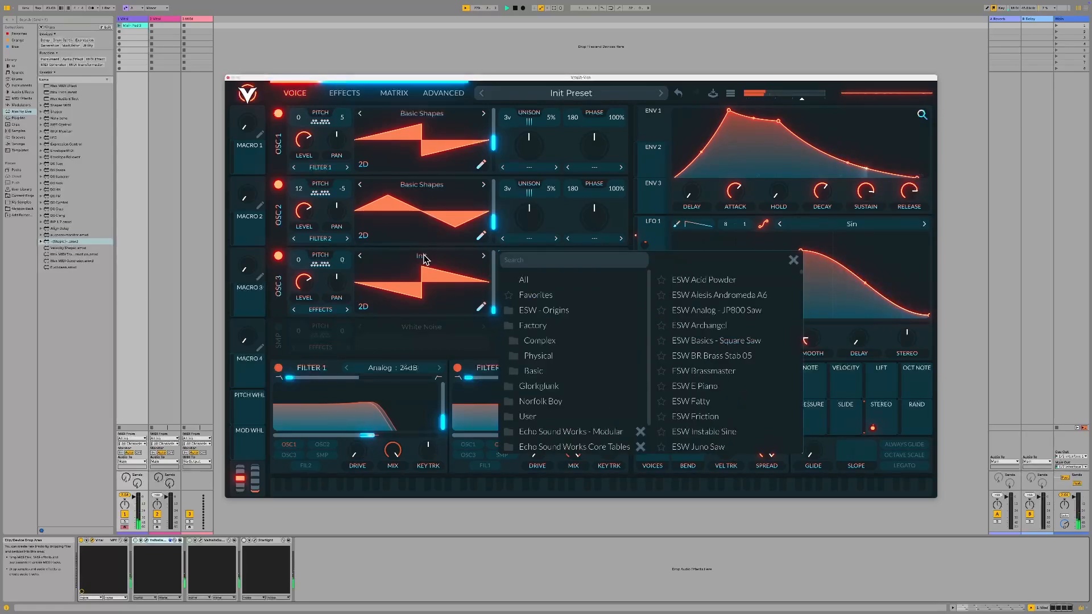
{"action": "left_click", "coordinate": [543, 325]}
{"action": "left_click", "coordinate": [751, 283]}
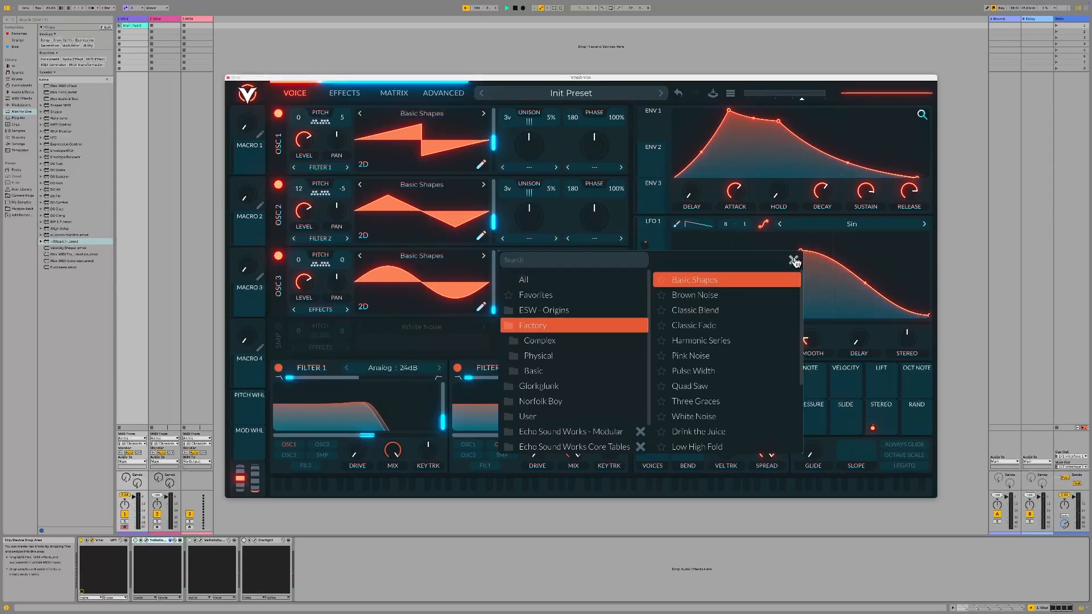
{"action": "left_click", "coordinate": [794, 260]}
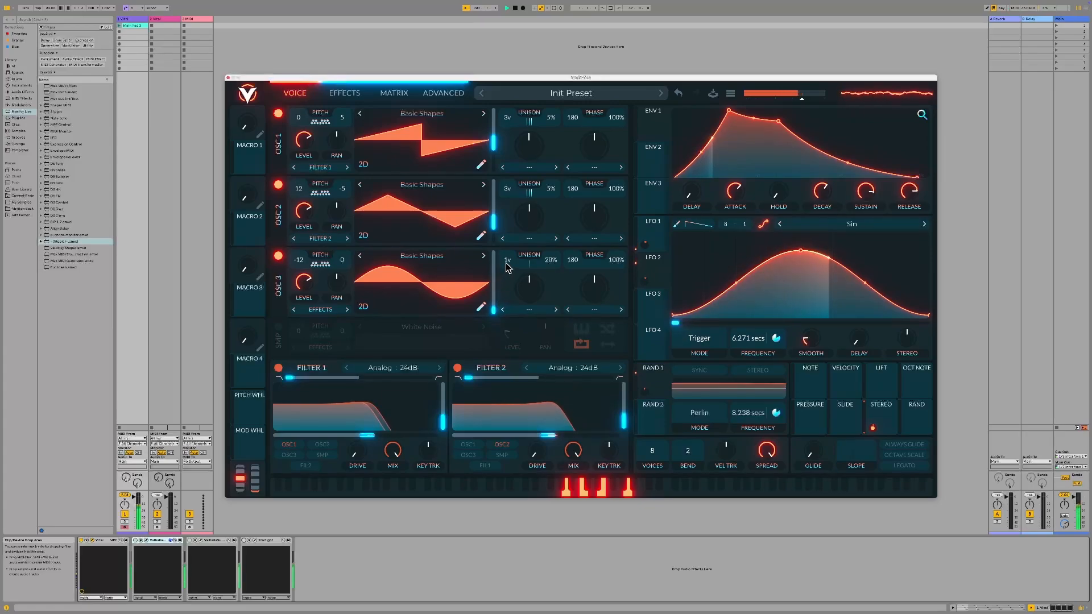
- Give oscillator 3 three unison voices with 5% detune at a slightly lower level, and route it to Filter 1+2
{"action": "left_click_drag", "start_coordinate": [507, 264], "coordinate": [553, 279]}
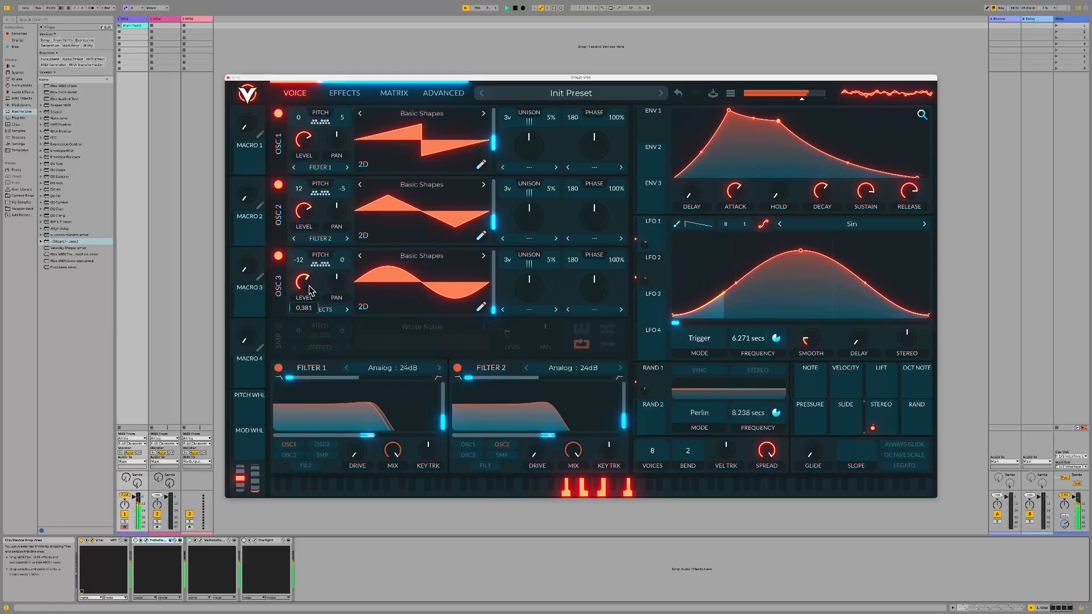
{"action": "scroll", "coordinate": [311, 292], "scroll_direction": "down", "scroll_amount": 2}
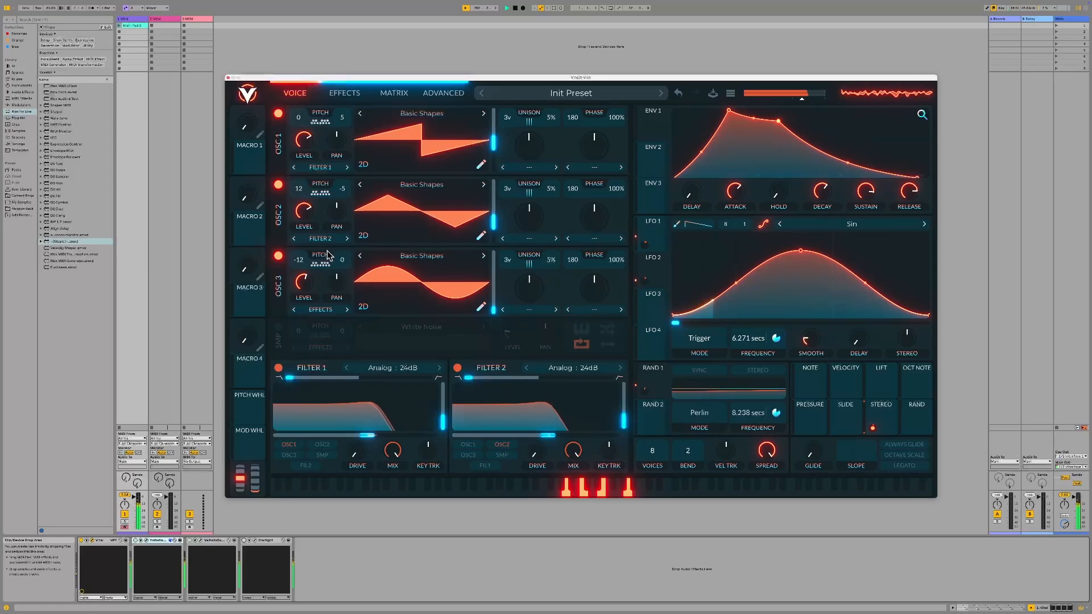
{"action": "left_click", "coordinate": [327, 314]}
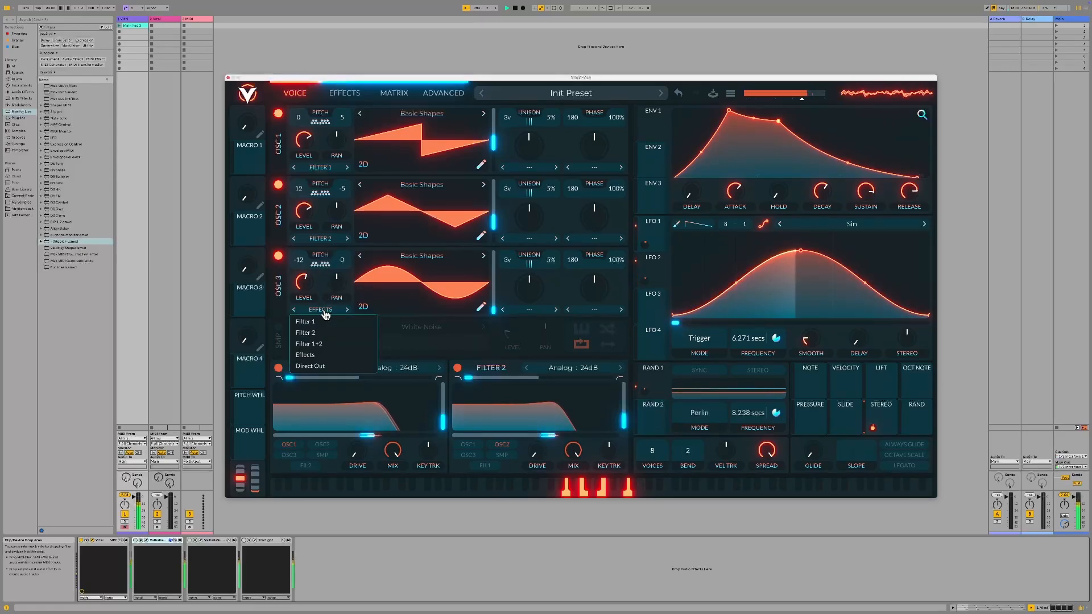
{"action": "left_click", "coordinate": [322, 344]}
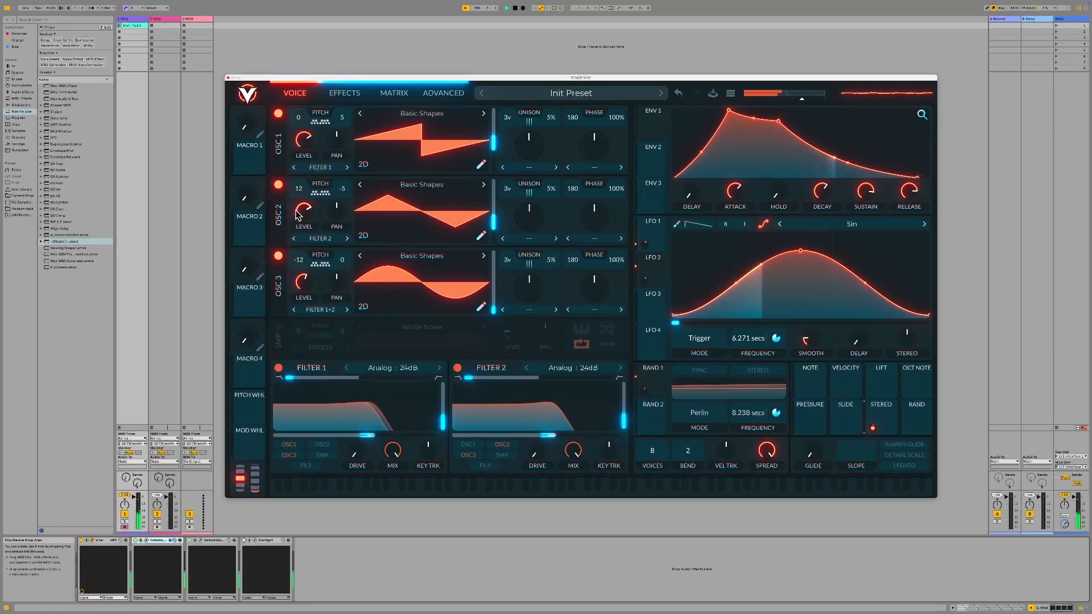
- Audition oscillator 2 transposed up 7 semitones and return its transposition to 12
{"action": "mouse_move", "coordinate": [304, 213]}
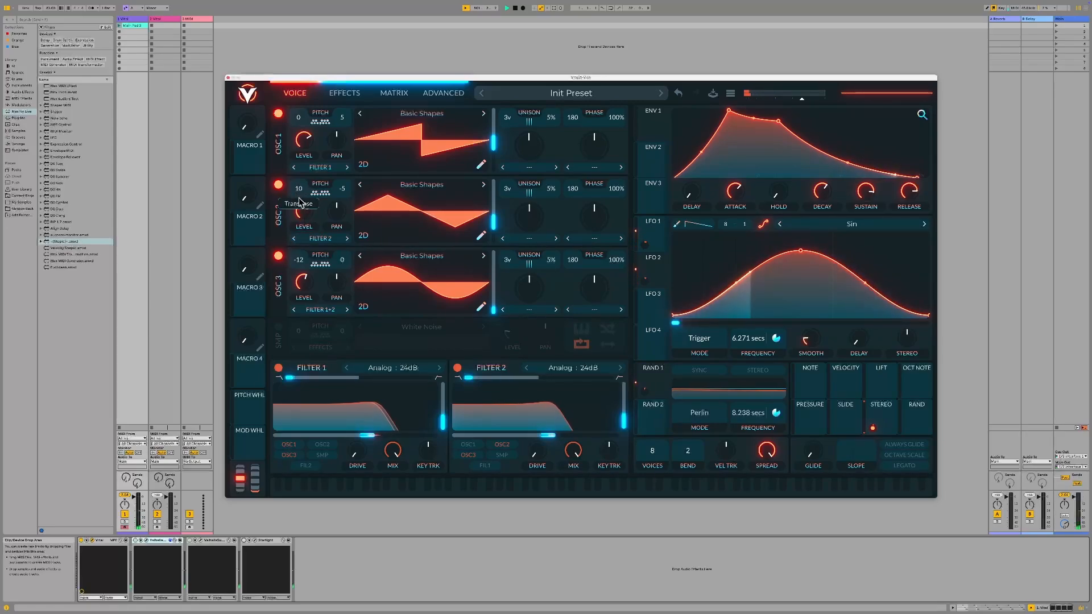
{"action": "left_click_drag", "start_coordinate": [300, 203], "coordinate": [301, 211]}
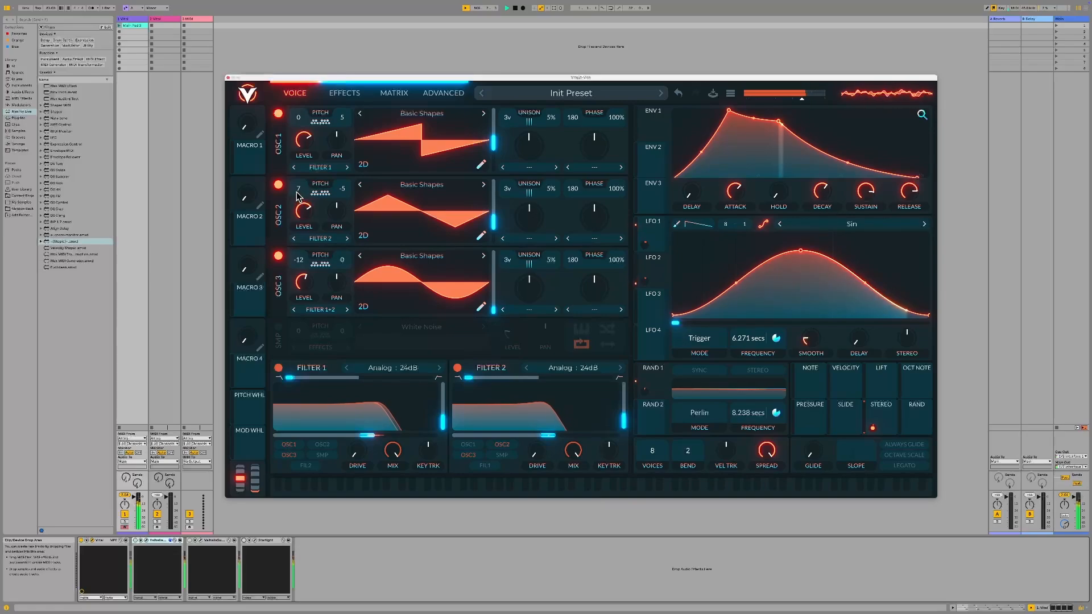
{"action": "left_click_drag", "start_coordinate": [299, 188], "coordinate": [300, 195]}
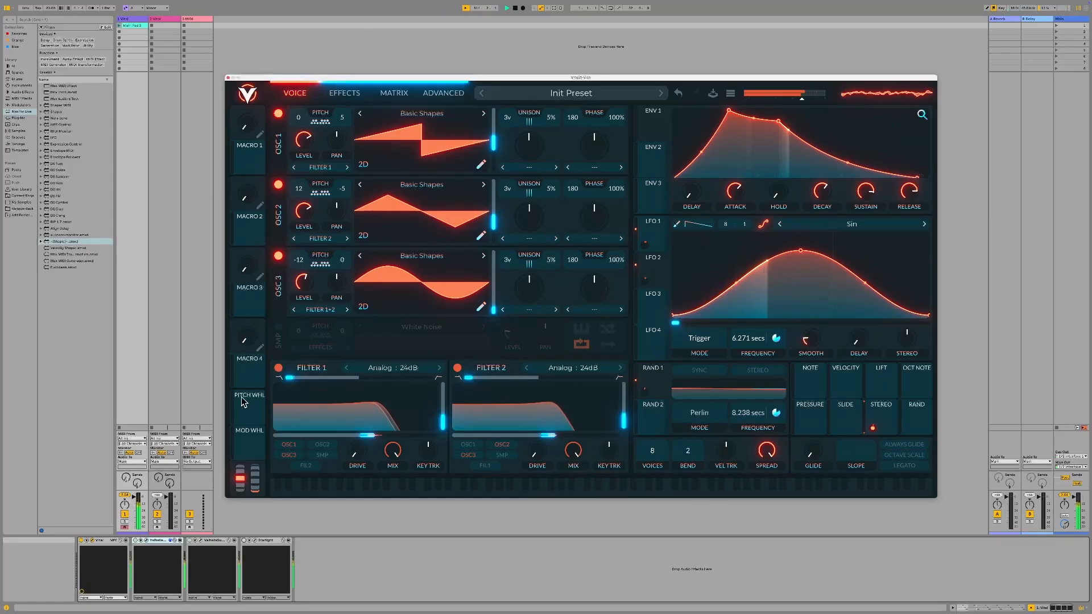
- Open the Reverb 2 and dotted-delay Valhalla Supermassive effects and arrange their windows beside the synth to review their settings
{"action": "mouse_move", "coordinate": [645, 275]}
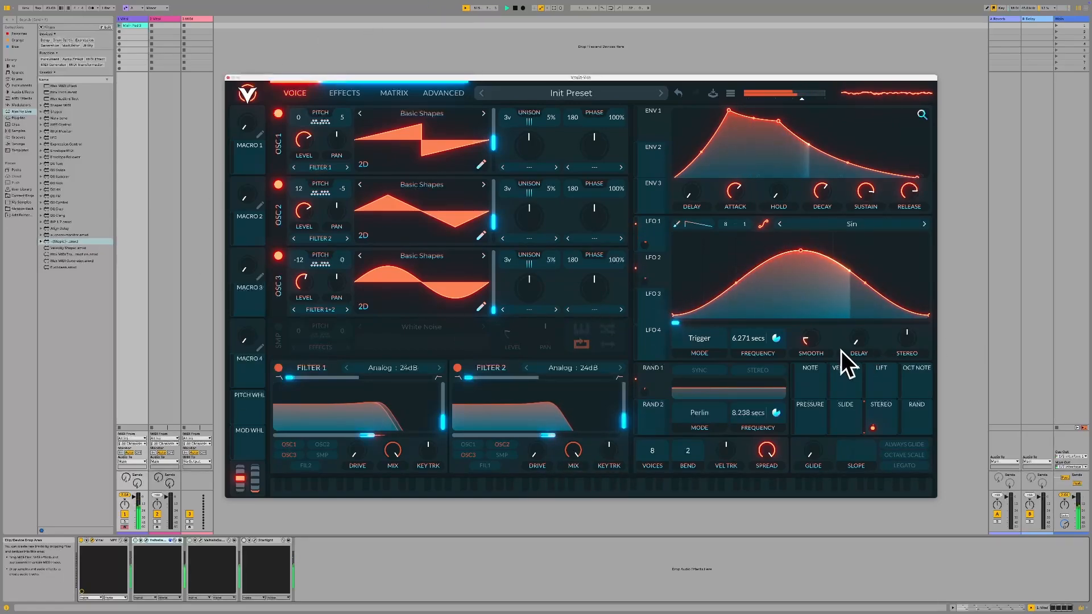
{"action": "left_click", "coordinate": [146, 543]}
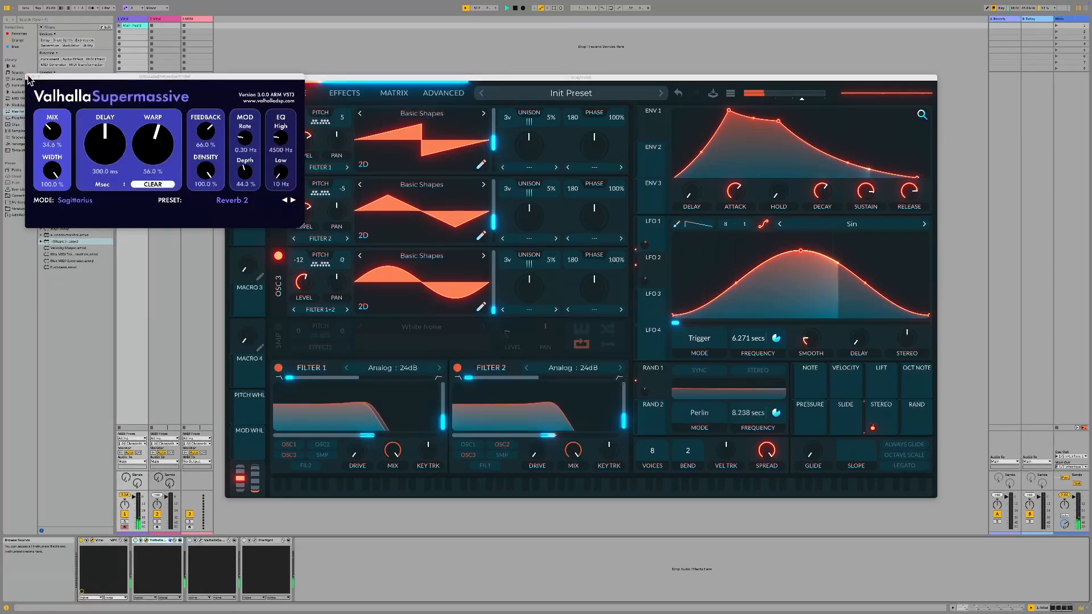
{"action": "left_click_drag", "start_coordinate": [108, 80], "coordinate": [236, 104]}
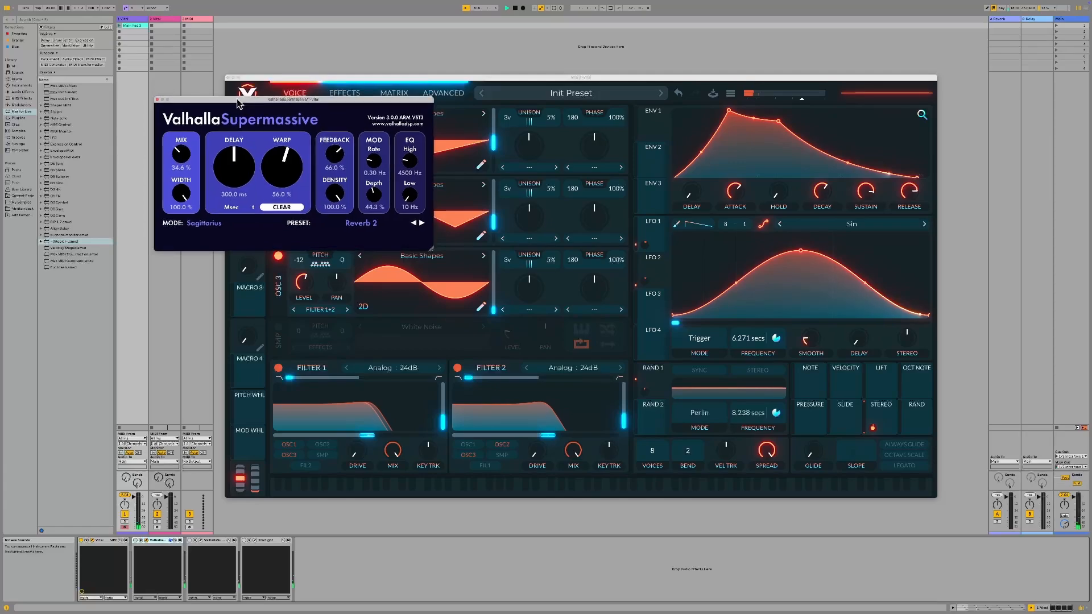
{"action": "left_click_drag", "start_coordinate": [419, 82], "coordinate": [537, 59]}
{"action": "left_click_drag", "start_coordinate": [315, 100], "coordinate": [219, 60]}
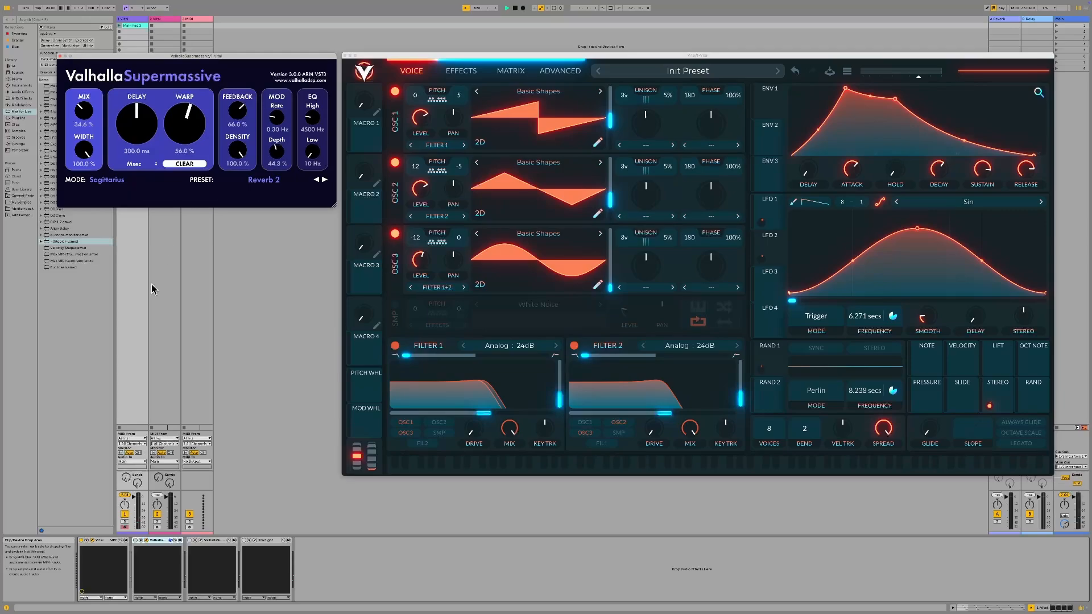
{"action": "left_click", "coordinate": [199, 540]}
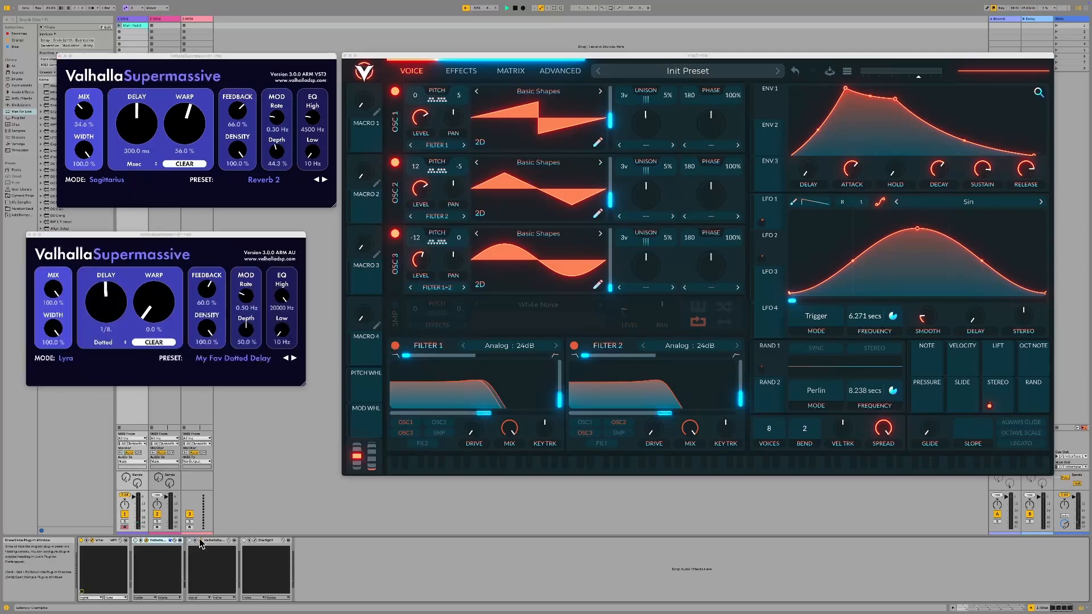
{"action": "left_click_drag", "start_coordinate": [126, 232], "coordinate": [152, 220]}
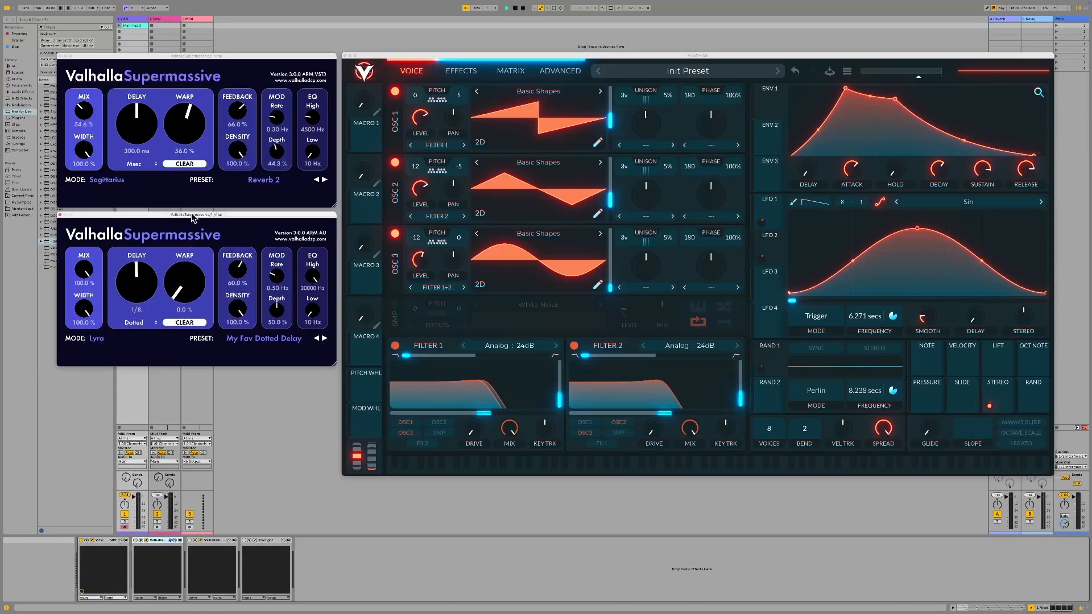
{"action": "left_click_drag", "start_coordinate": [193, 215], "coordinate": [193, 212]}
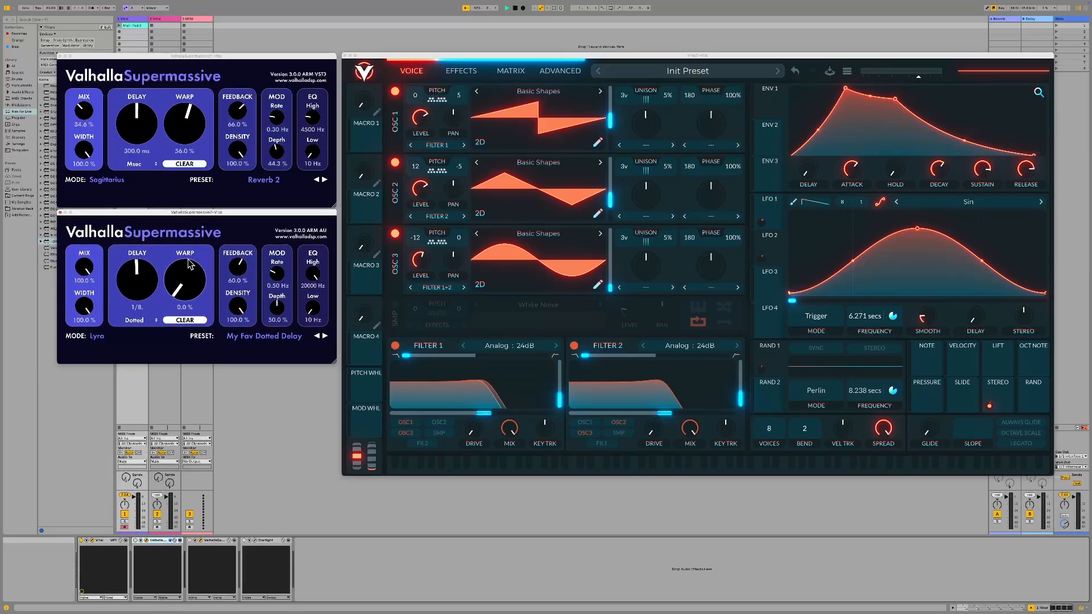
- Open the Starlight reverb to view its settings, and close all three effect windows
{"action": "left_click", "coordinate": [255, 543]}
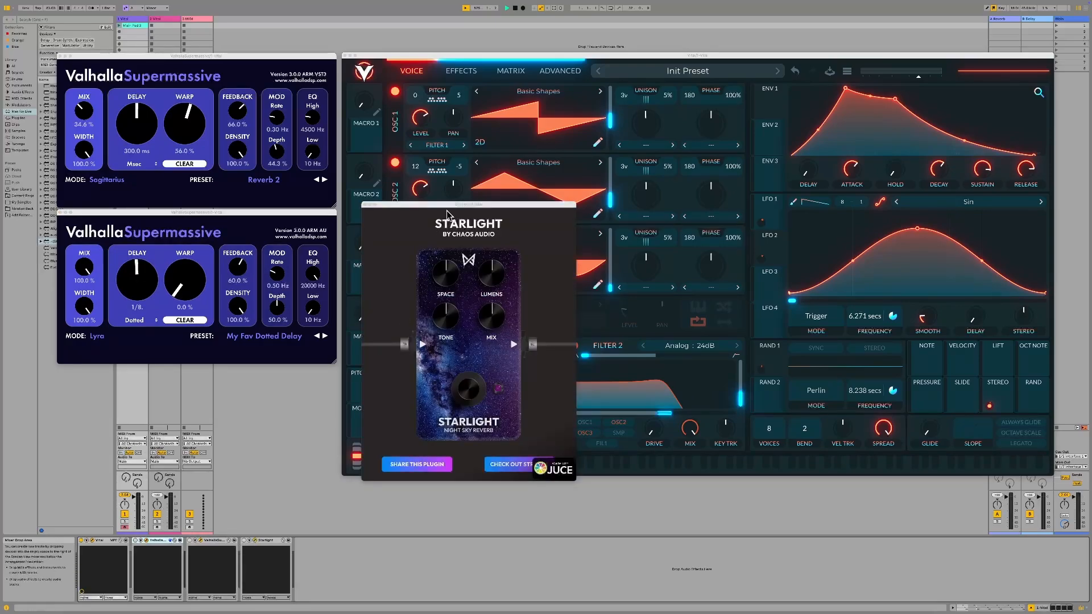
{"action": "left_click_drag", "start_coordinate": [453, 208], "coordinate": [445, 283]}
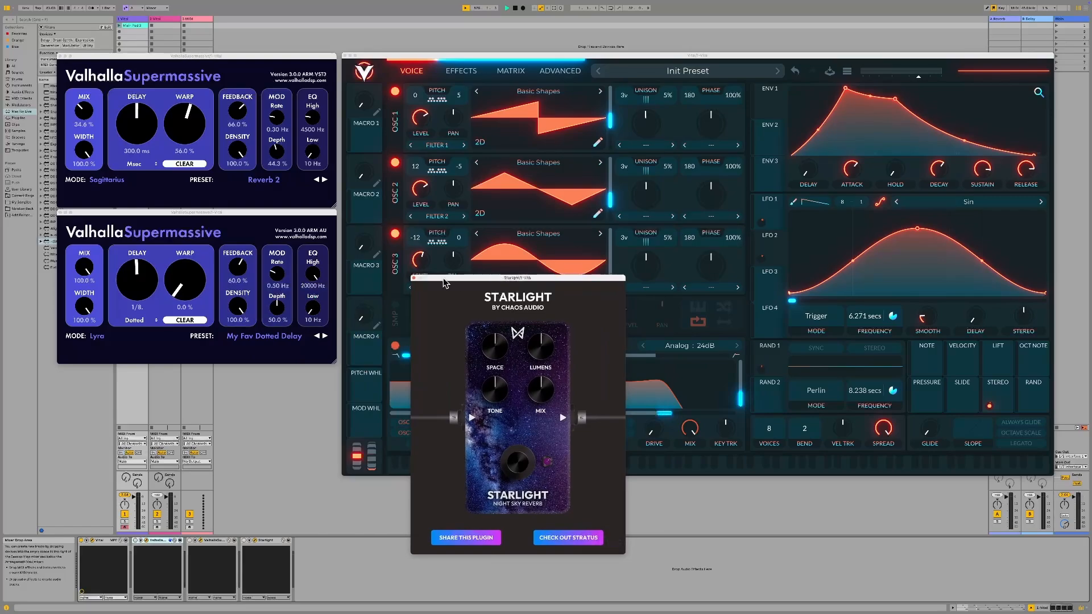
{"action": "left_click", "coordinate": [414, 278]}
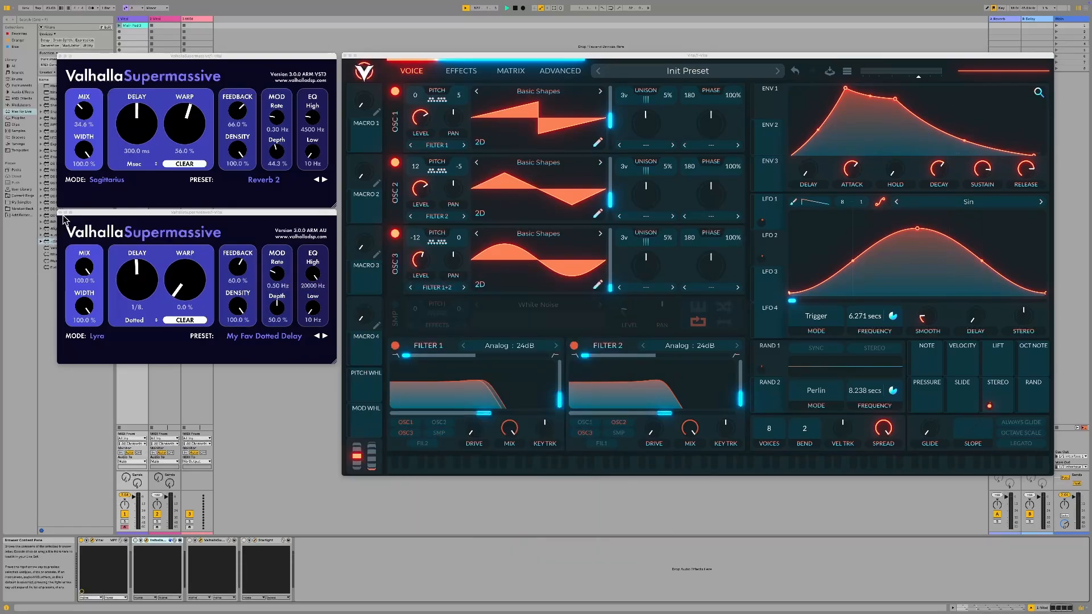
{"action": "left_click", "coordinate": [60, 213]}
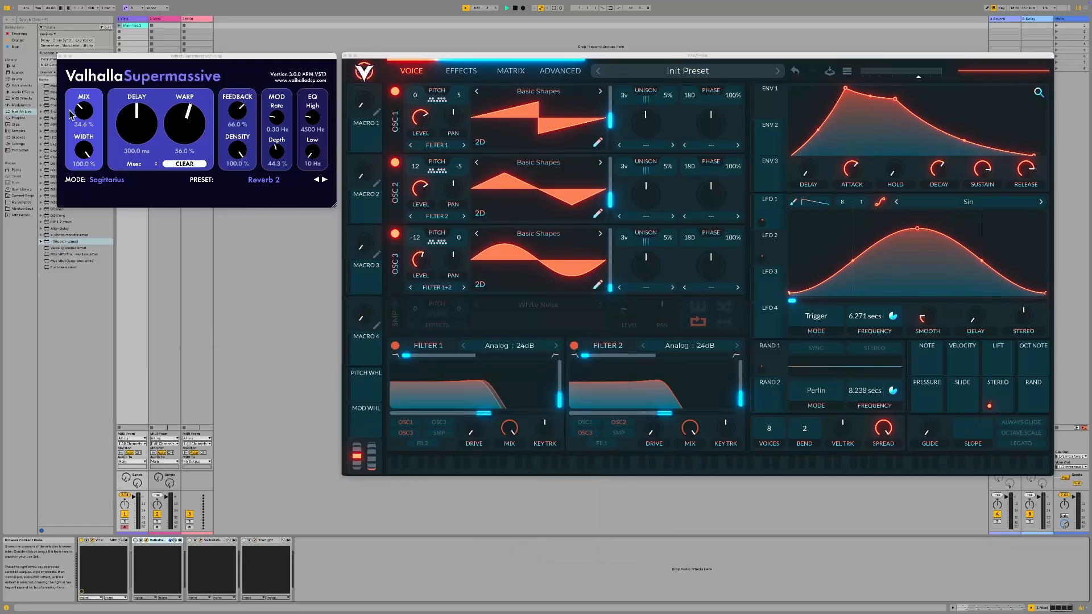
{"action": "left_click", "coordinate": [60, 56]}
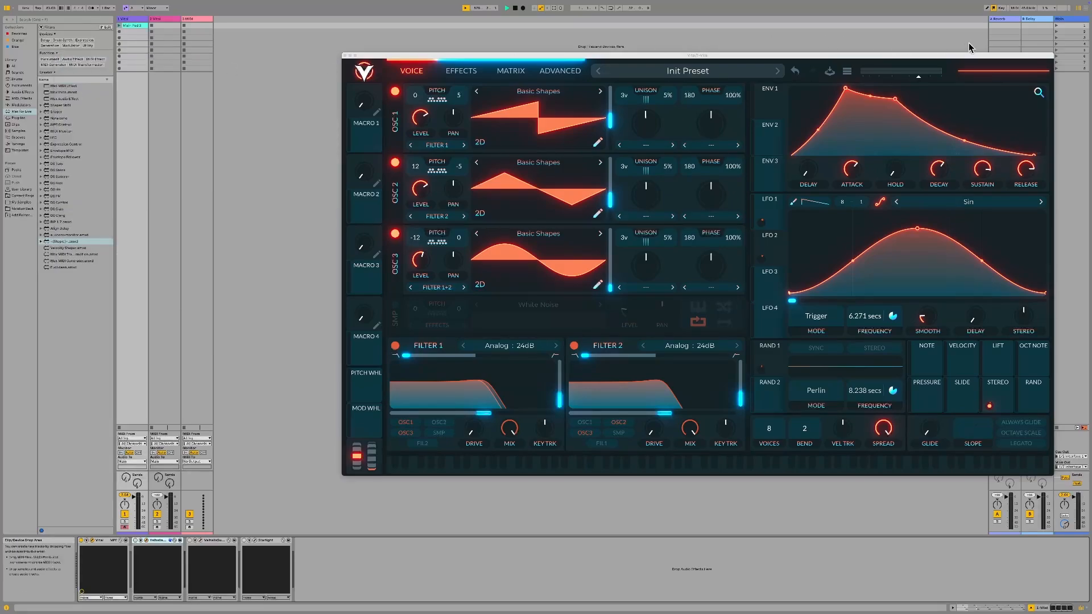
- Enable Vital's chorus effect, set its tempo to 8/1, and lower its mix to about 21%
{"action": "left_click_drag", "start_coordinate": [917, 59], "coordinate": [787, 80]}
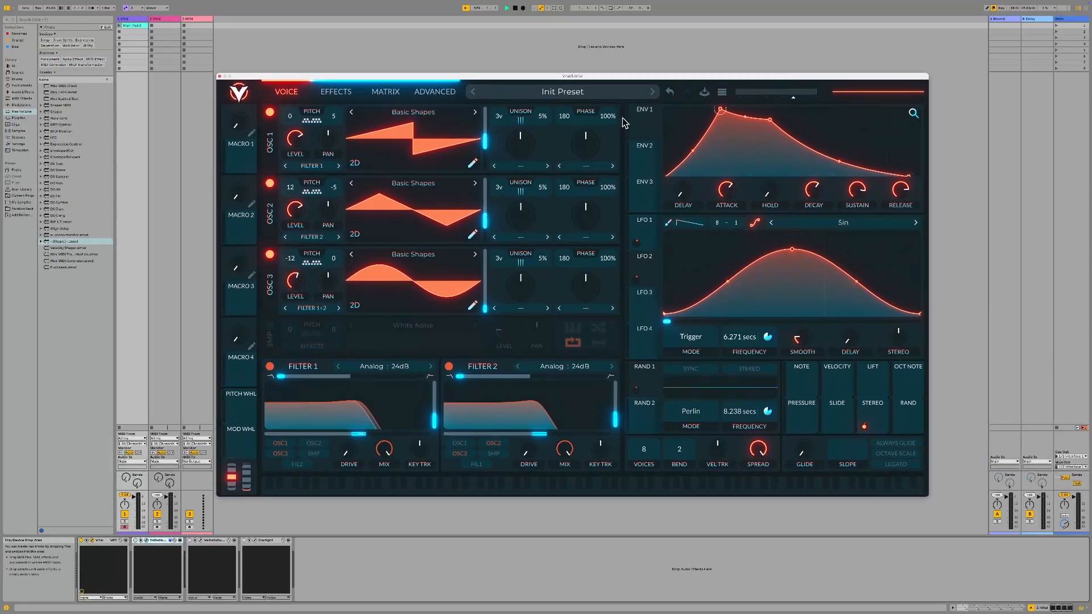
{"action": "left_click", "coordinate": [336, 94]}
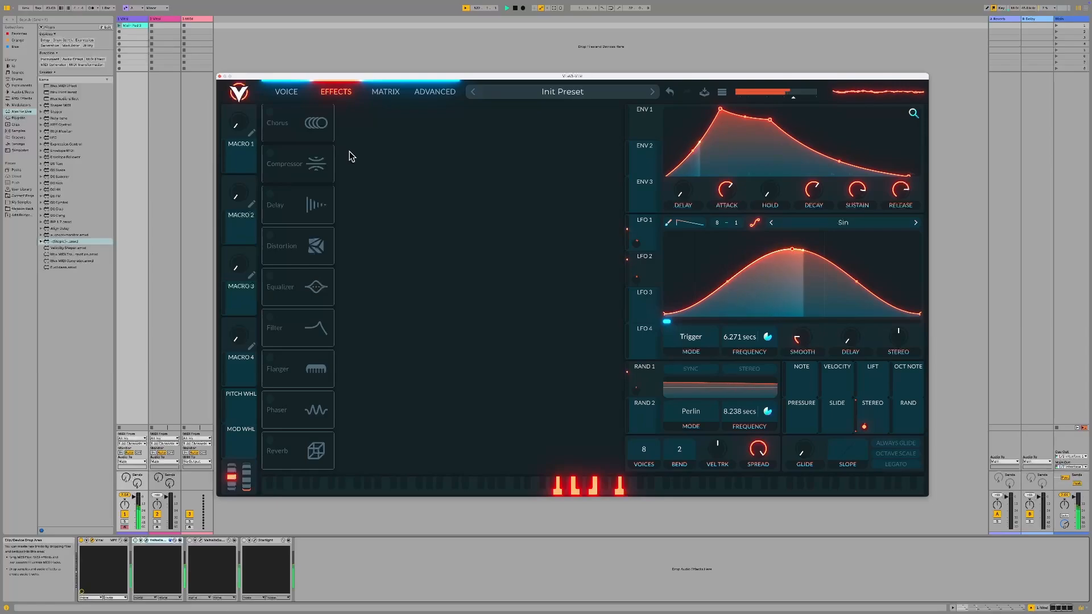
{"action": "left_click", "coordinate": [270, 113]}
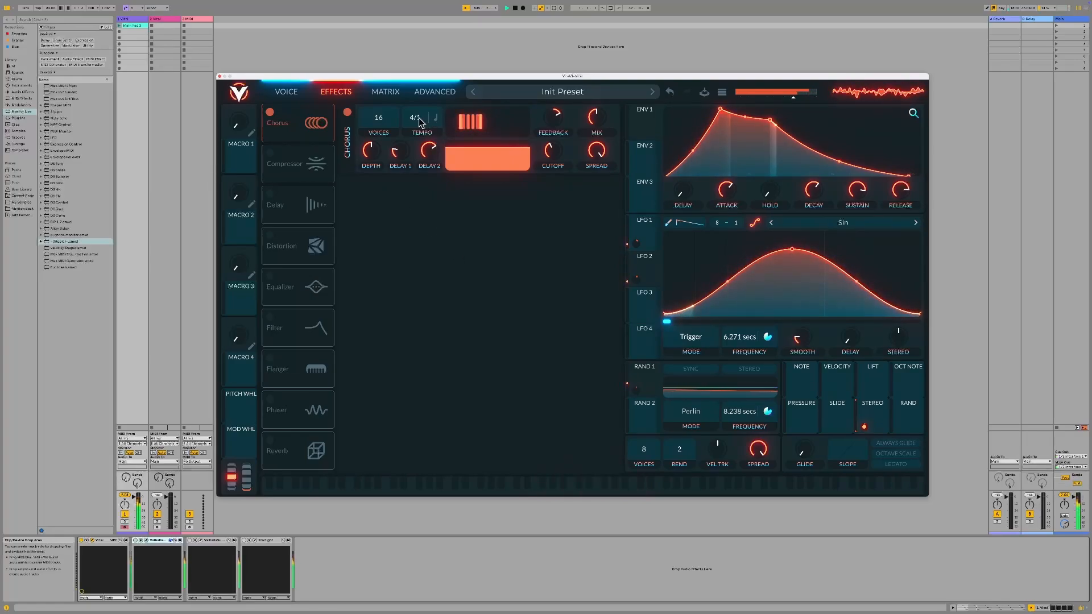
{"action": "left_click", "coordinate": [436, 118]}
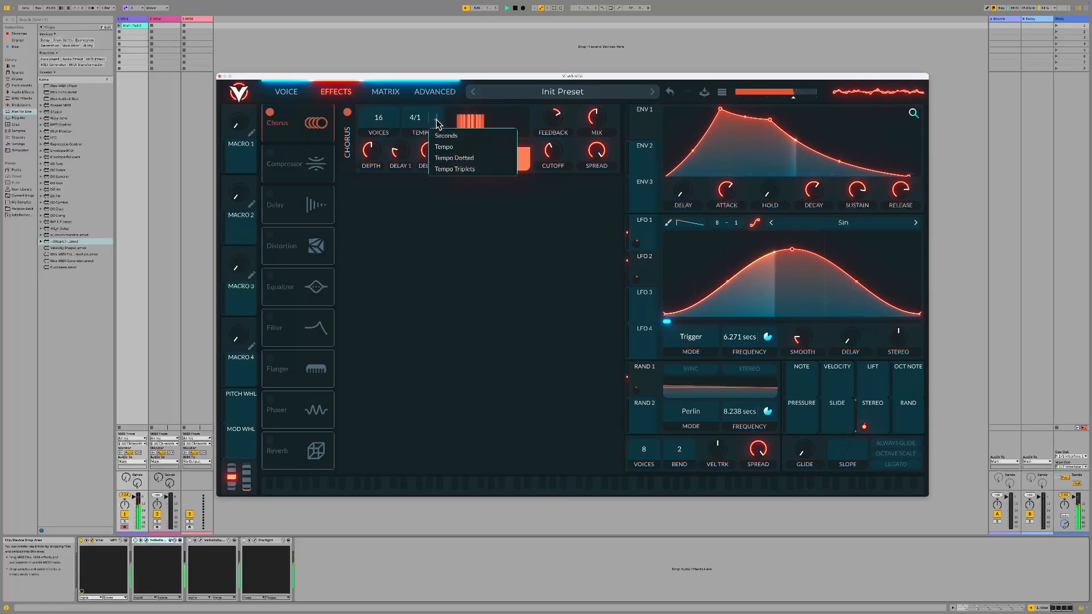
{"action": "left_click_drag", "start_coordinate": [421, 118], "coordinate": [421, 126]}
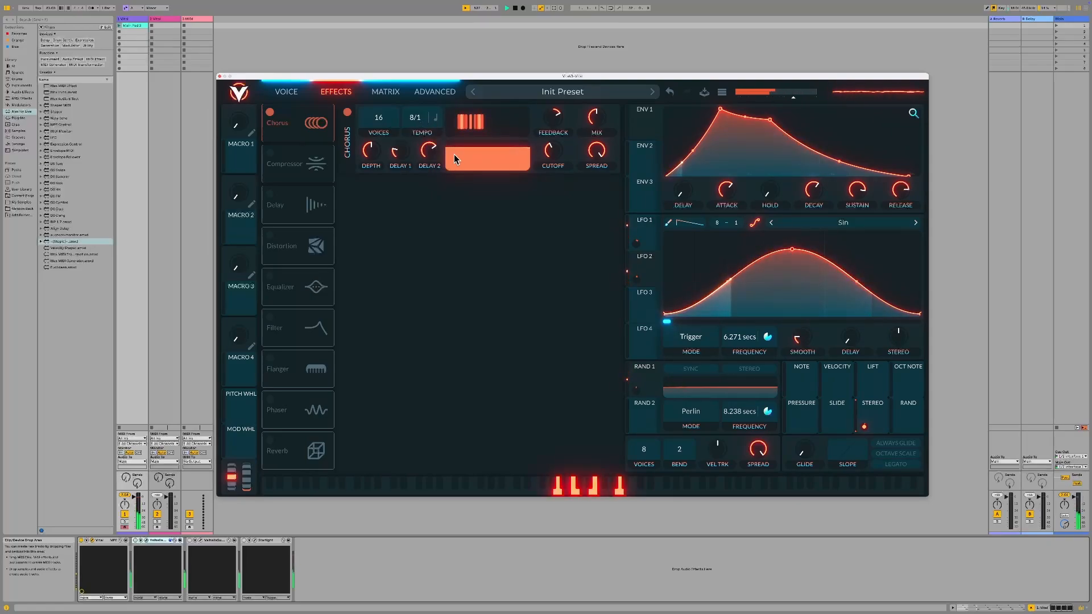
{"action": "left_click_drag", "start_coordinate": [598, 116], "coordinate": [599, 137]}
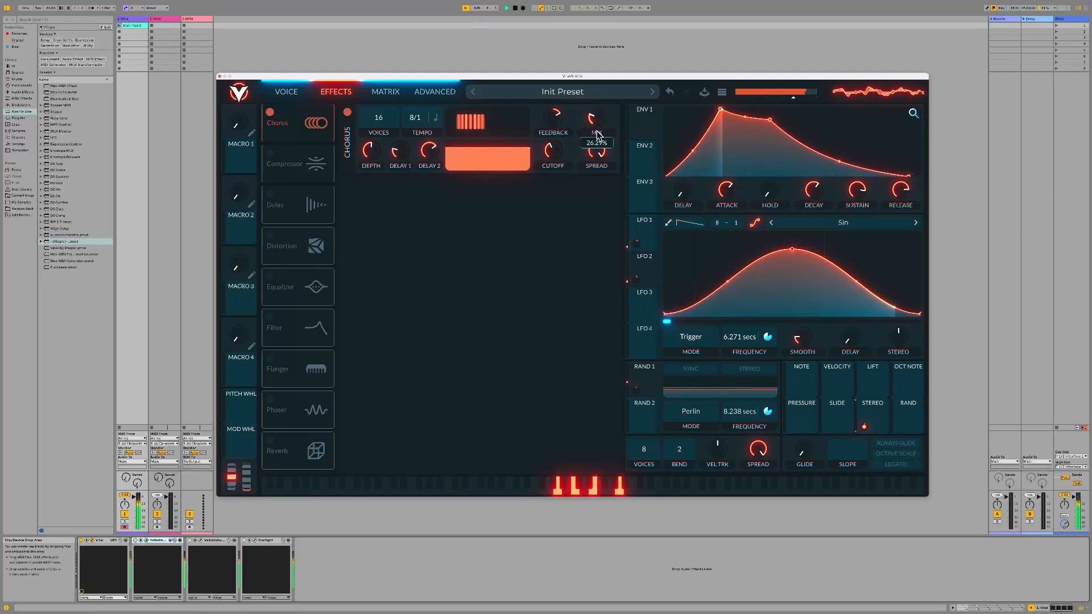
{"action": "left_click_drag", "start_coordinate": [596, 131], "coordinate": [597, 134]}
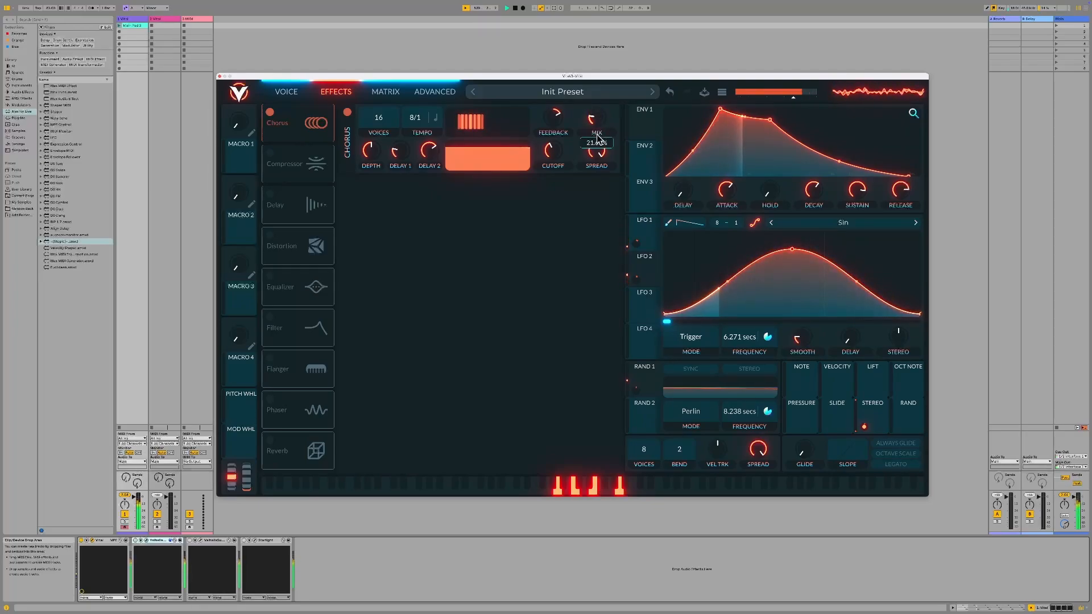
- Enable the delay effect in Stereo mode, with Tempo Dotted timing for both delay times
{"action": "left_click", "coordinate": [270, 194]}
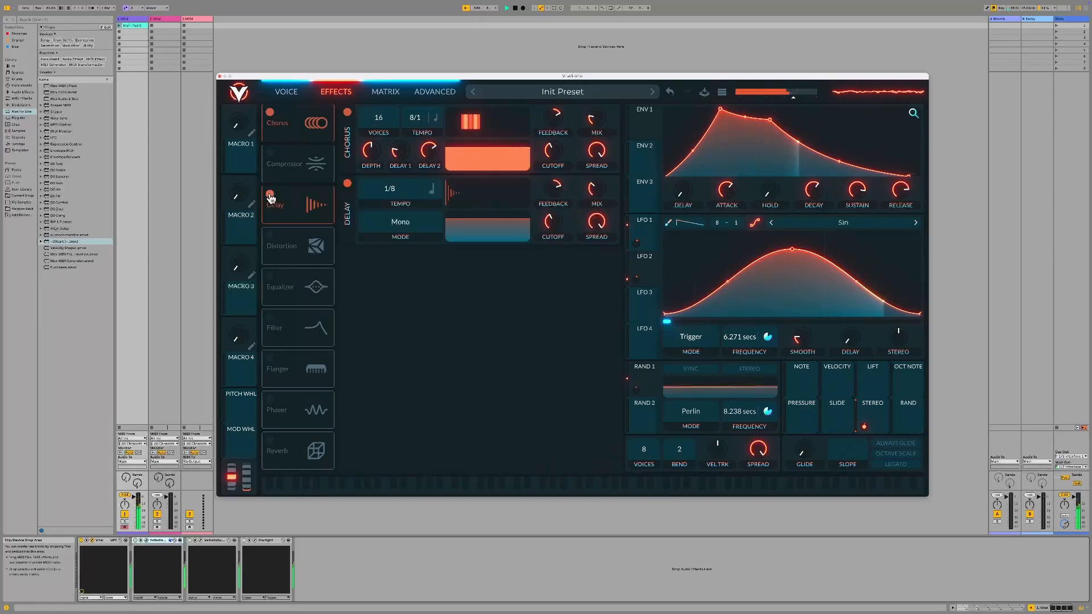
{"action": "left_click", "coordinate": [432, 191]}
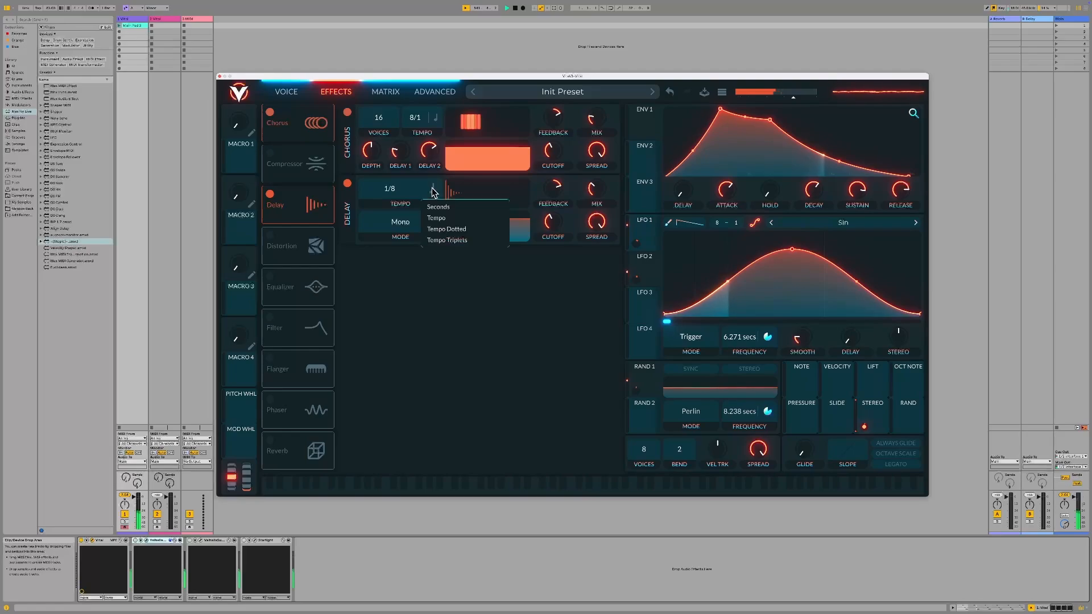
{"action": "left_click", "coordinate": [439, 229]}
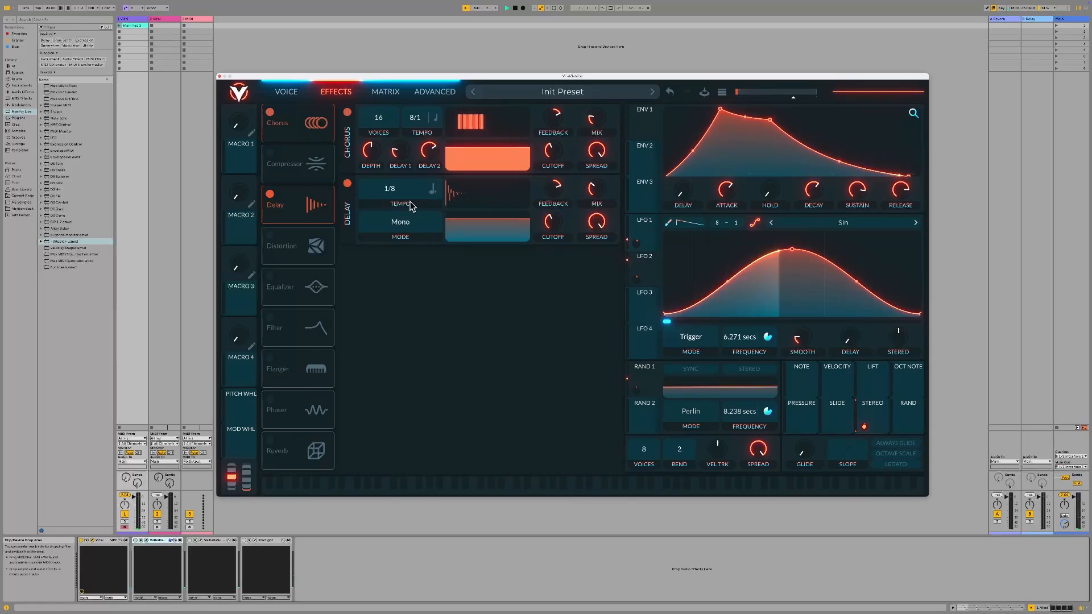
{"action": "left_click", "coordinate": [411, 223]}
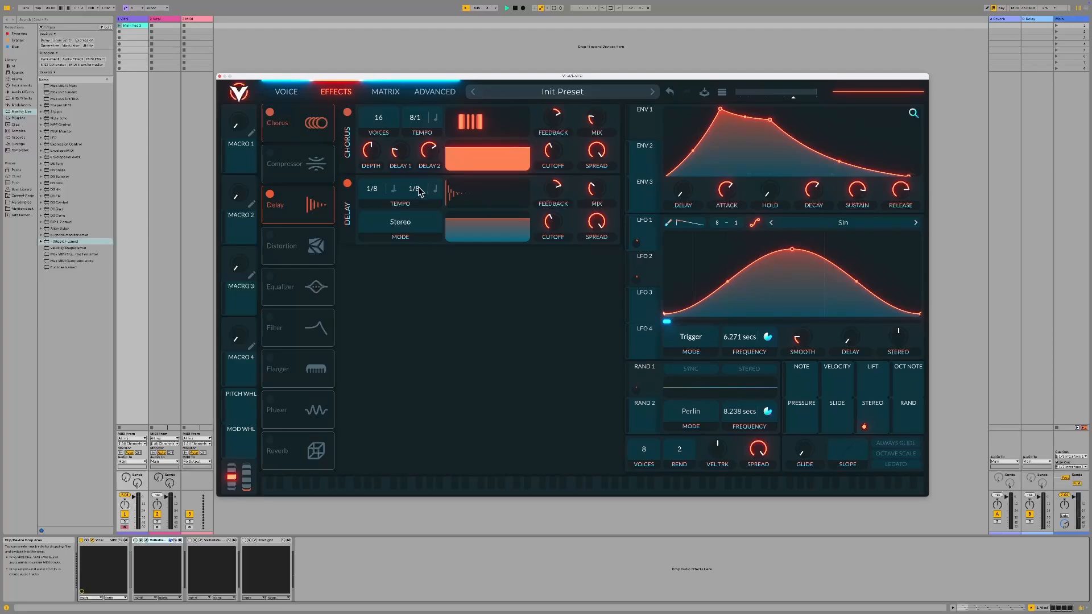
{"action": "left_click", "coordinate": [436, 194]}
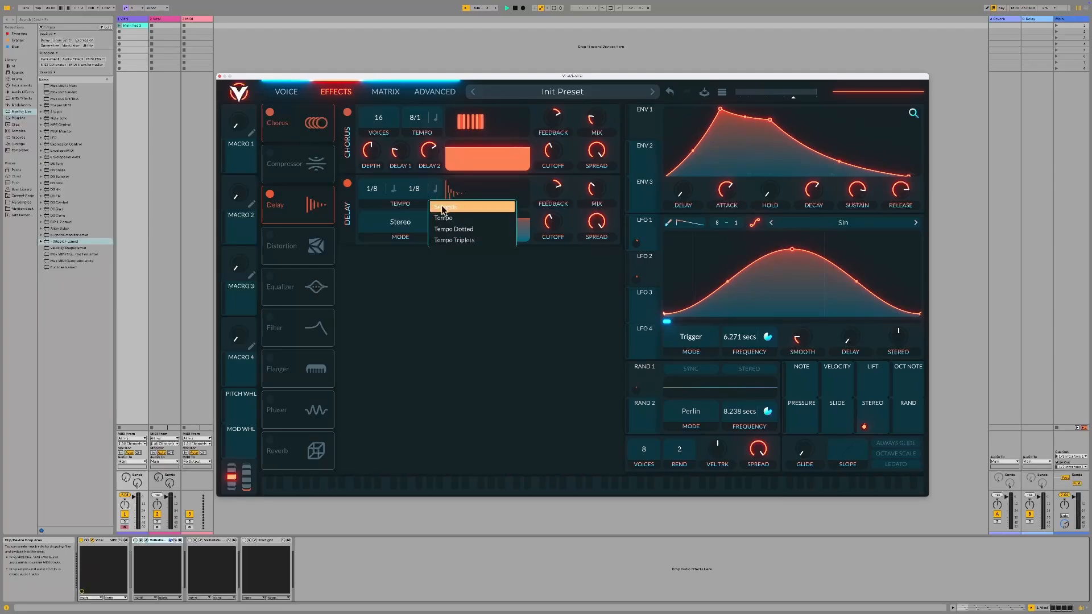
{"action": "left_click", "coordinate": [454, 228]}
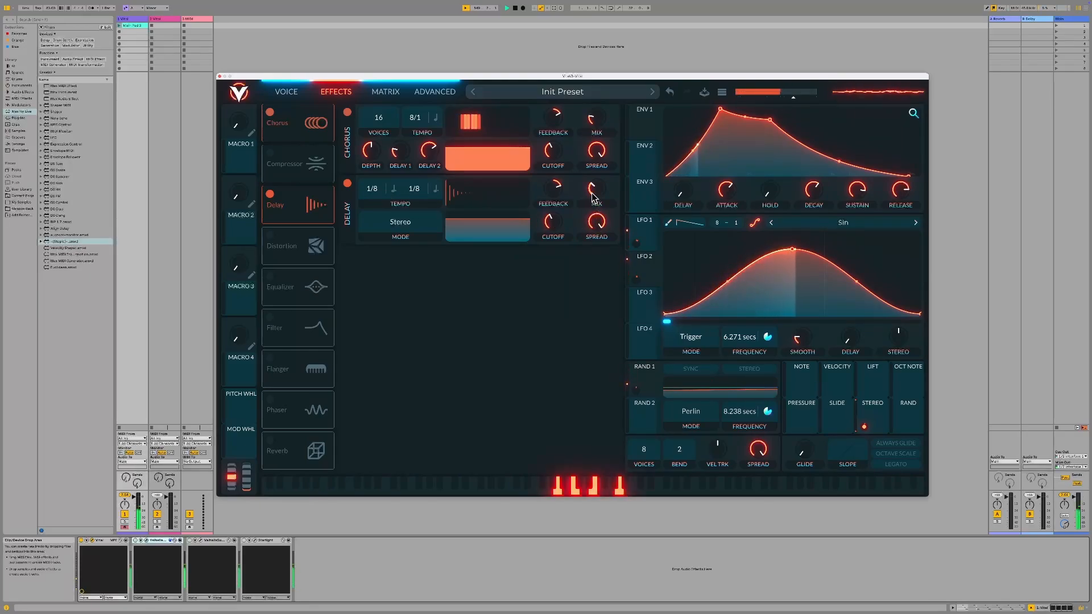
- Set the delay's second tempo to 1/4
{"action": "right_click", "coordinate": [415, 192]}
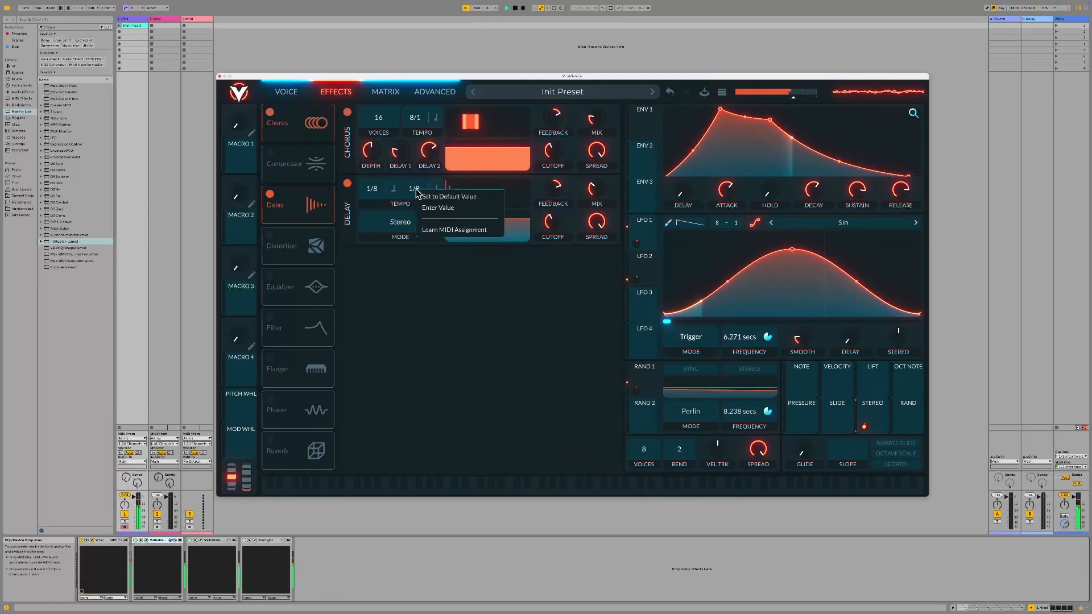
{"action": "left_click", "coordinate": [412, 193]}
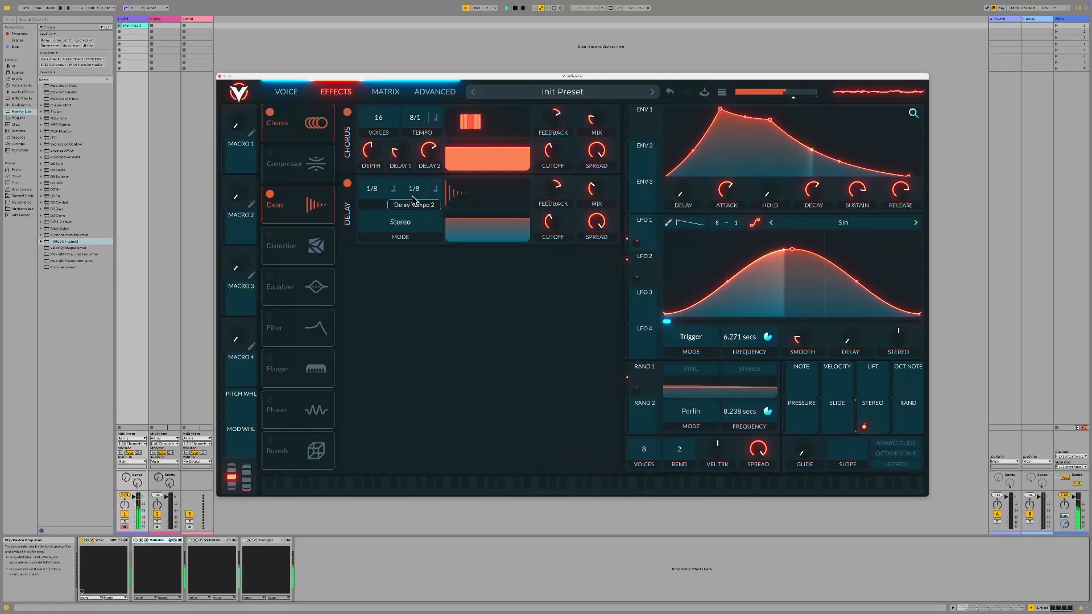
{"action": "left_click_drag", "start_coordinate": [414, 199], "coordinate": [415, 204]}
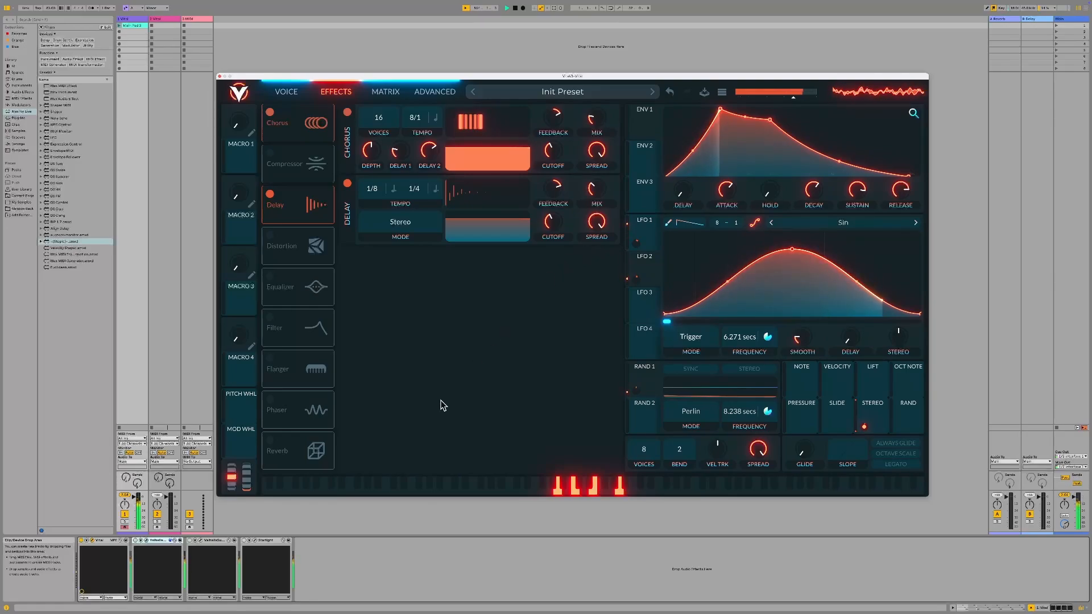
- Enable the reverb with its low-shelf gain fully cut and its mix at about 35%, and turn on the Multiband compressor
{"action": "left_click", "coordinate": [269, 439]}
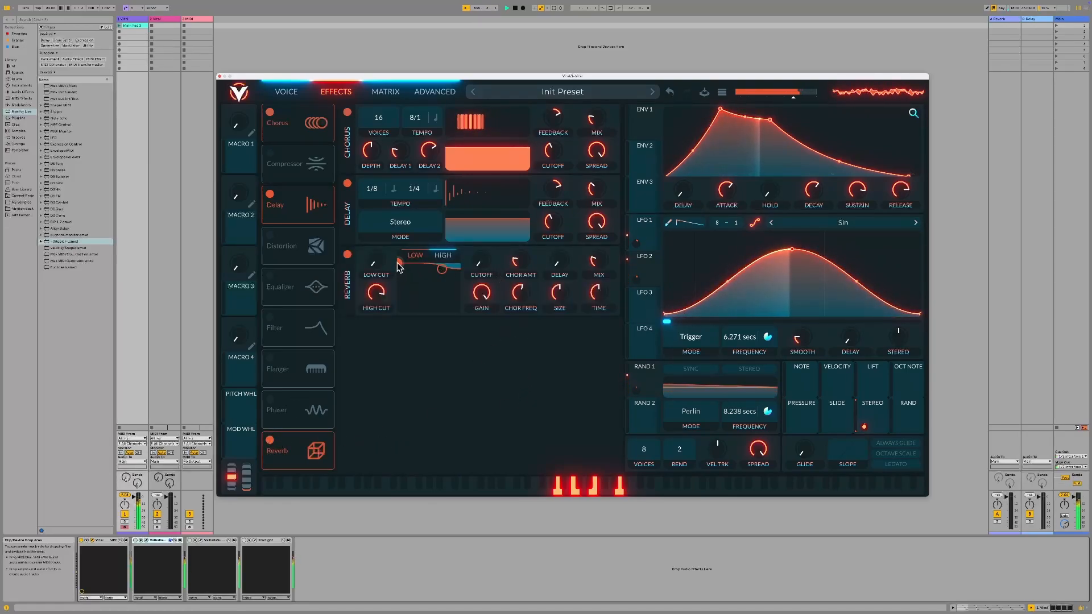
{"action": "left_click_drag", "start_coordinate": [398, 263], "coordinate": [400, 298]}
{"action": "mouse_move", "coordinate": [604, 264]}
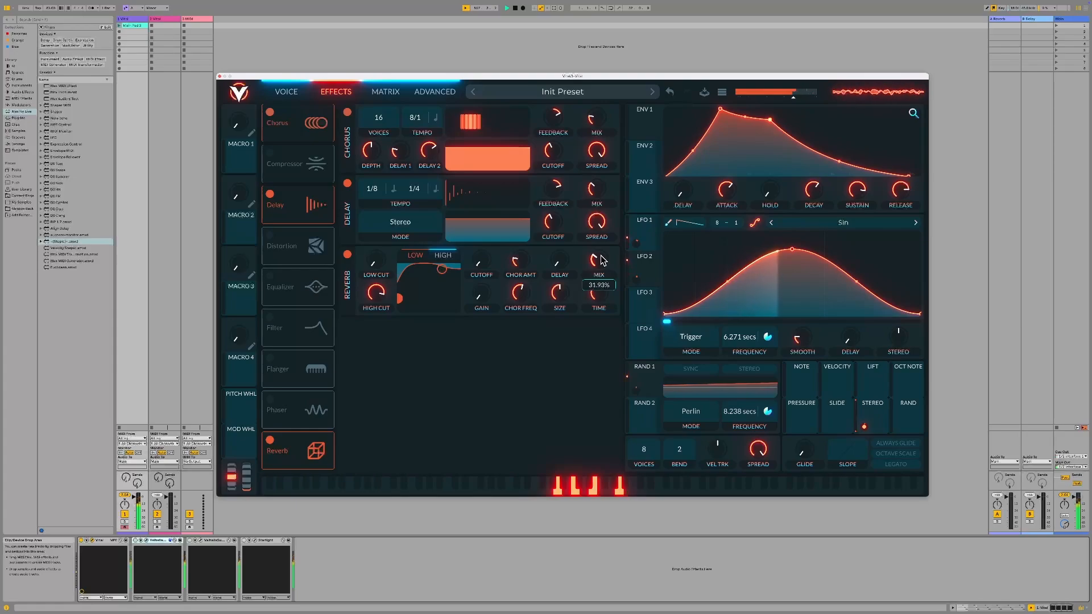
{"action": "left_click_drag", "start_coordinate": [604, 264], "coordinate": [602, 232]}
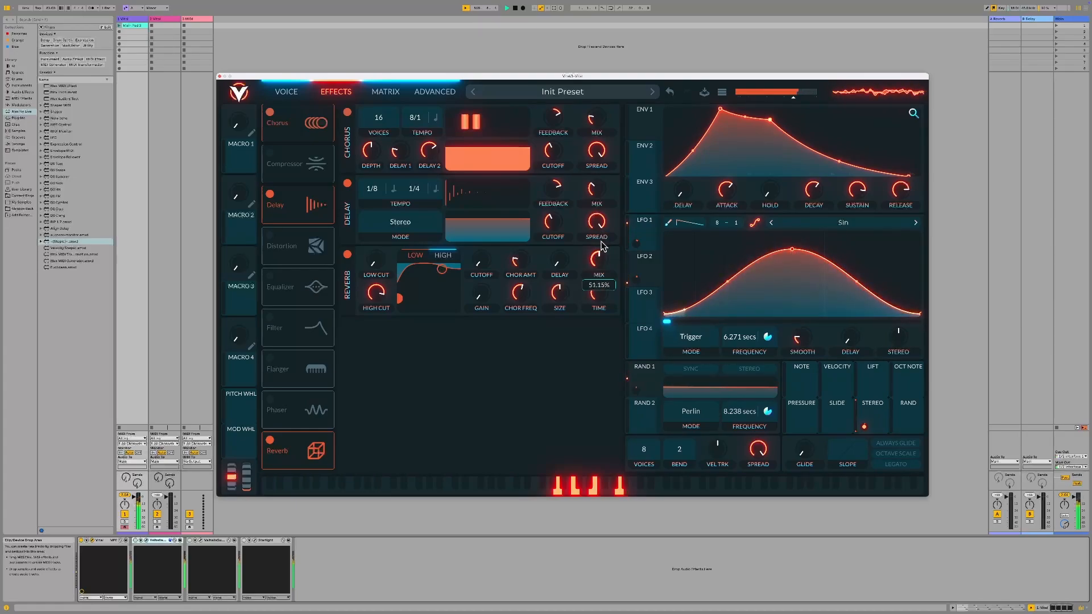
{"action": "left_click_drag", "start_coordinate": [602, 254], "coordinate": [585, 270]}
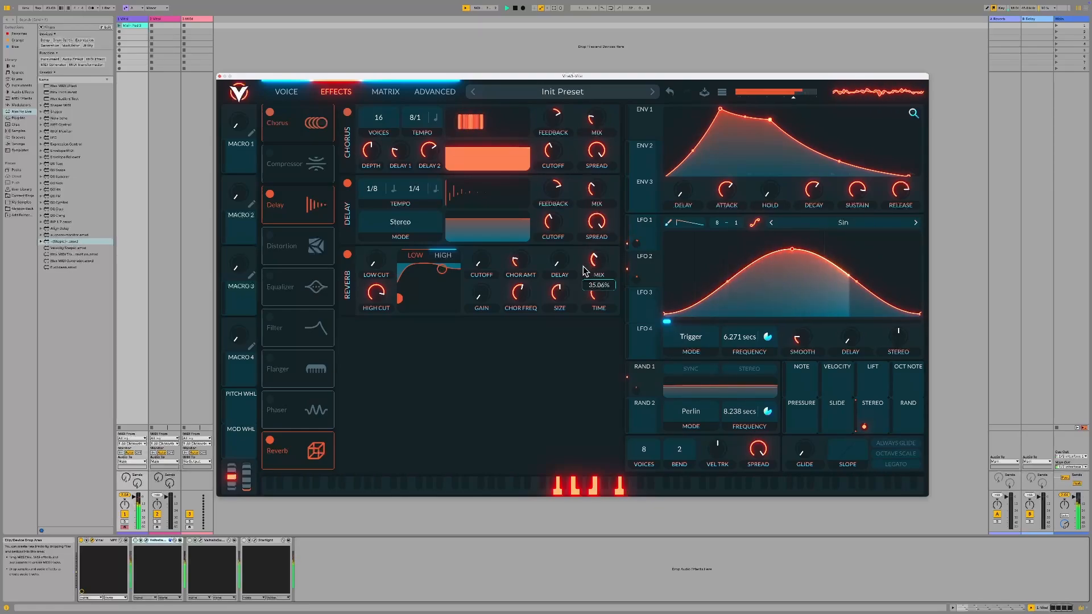
{"action": "left_click", "coordinate": [270, 155]}
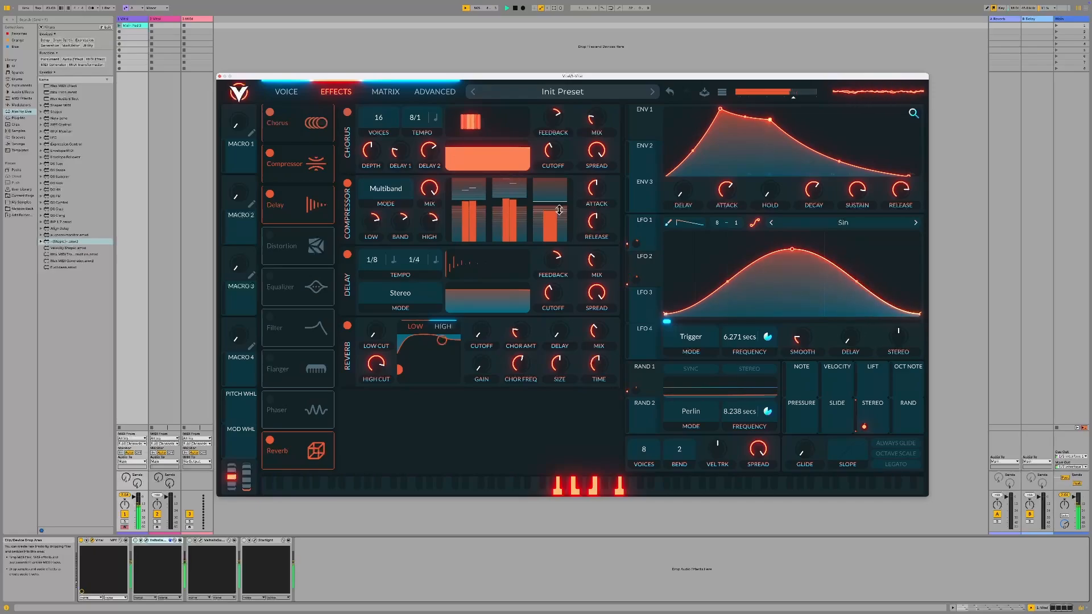
- Close the synth window, activate the effect devices following the synth in the track's chain, and reopen the synth
{"action": "left_click", "coordinate": [220, 76]}
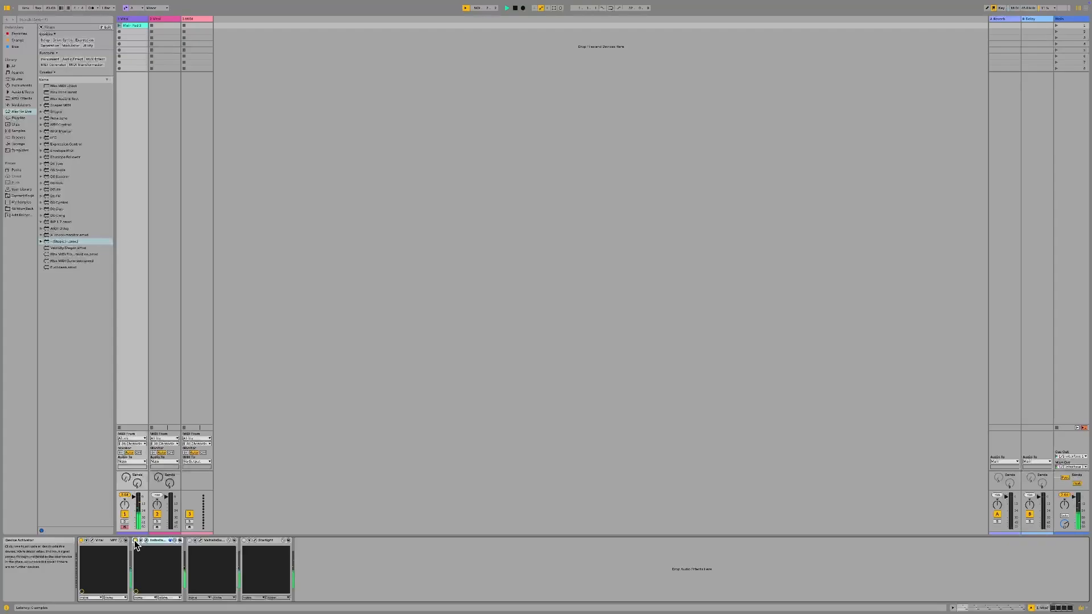
{"action": "left_click", "coordinate": [189, 541]}
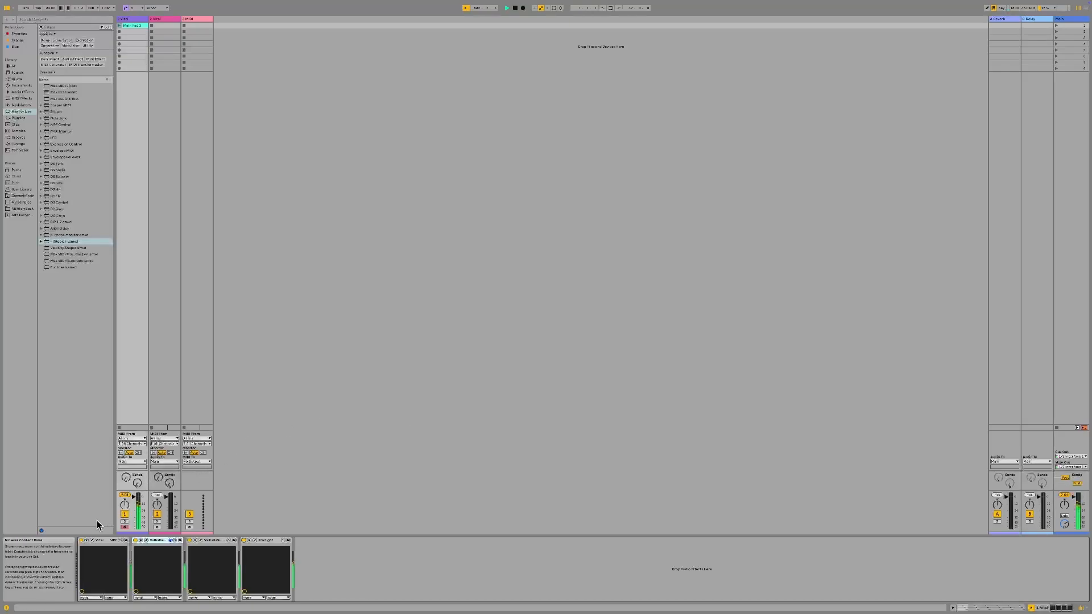
{"action": "left_click", "coordinate": [92, 541]}
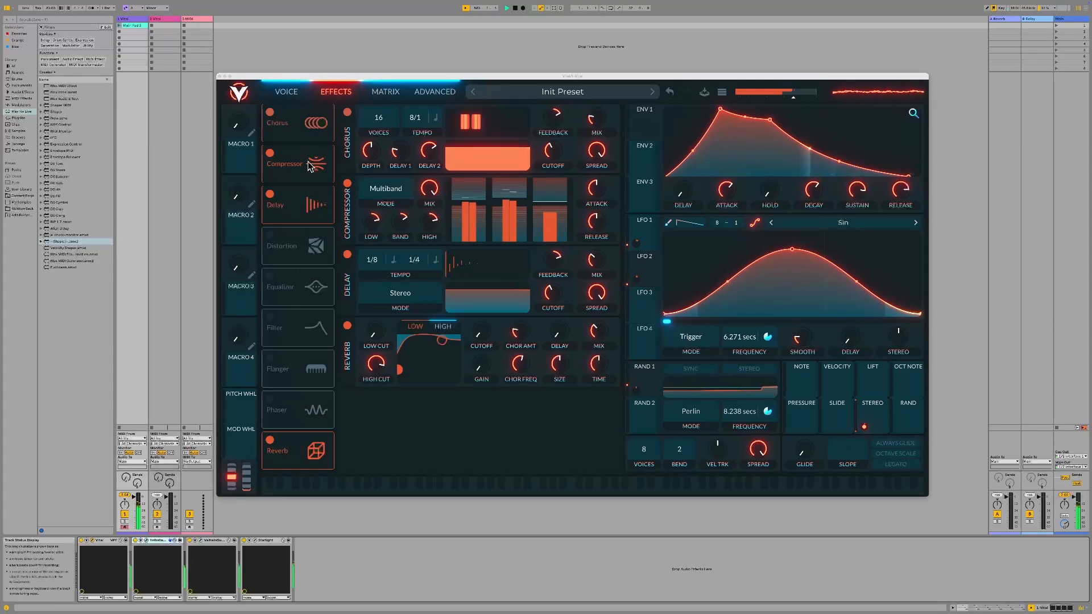
- Turn on the White Noise sampler beneath the oscillators and lower its level so the noise stays subtle
{"action": "left_click", "coordinate": [286, 92]}
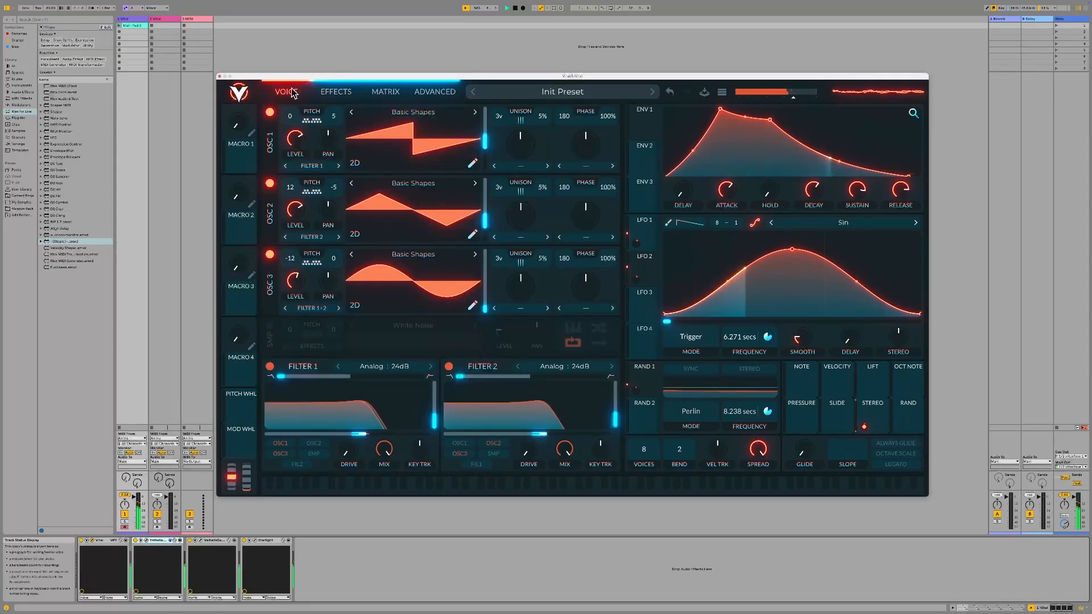
{"action": "left_click", "coordinate": [271, 326]}
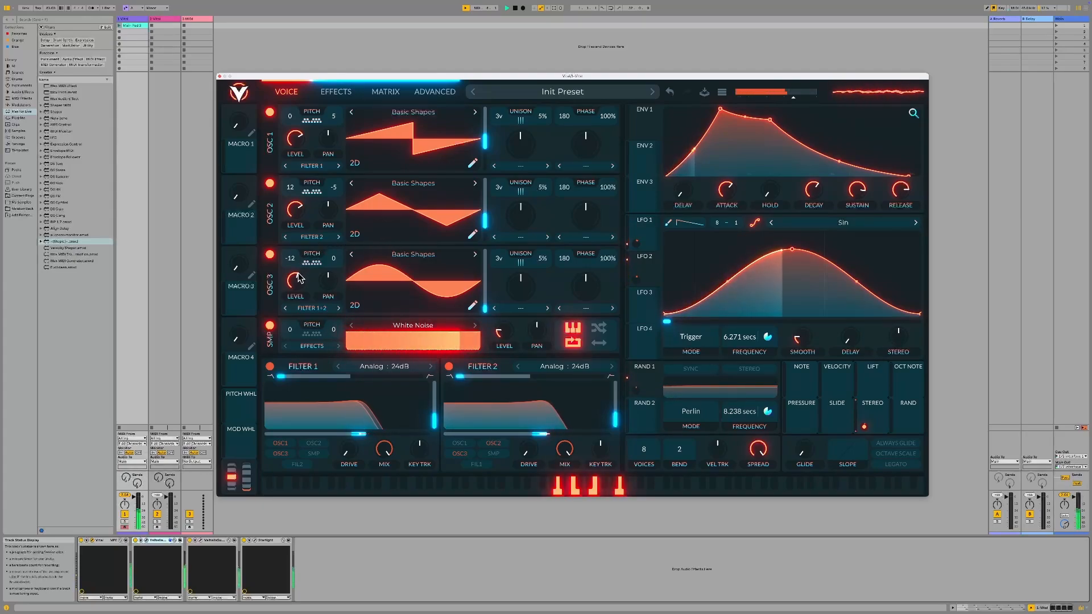
{"action": "mouse_move", "coordinate": [292, 280]}
{"action": "left_mouse_down"}
{"action": "mouse_move", "coordinate": [302, 330]}
{"action": "mouse_move", "coordinate": [296, 282]}
{"action": "left_mouse_up"}
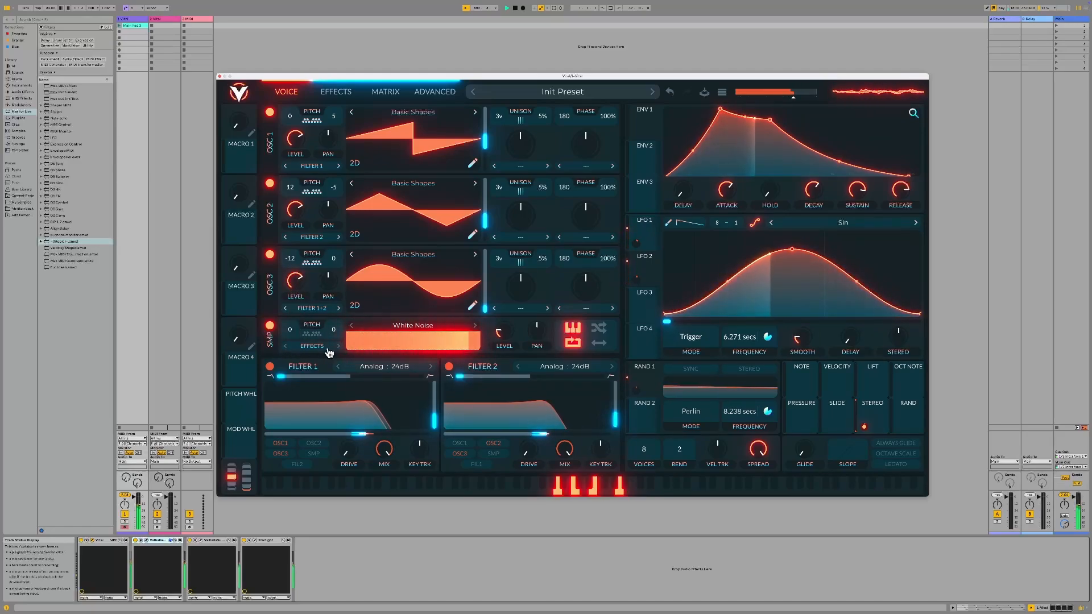
{"action": "left_click_drag", "start_coordinate": [510, 336], "coordinate": [503, 345]}
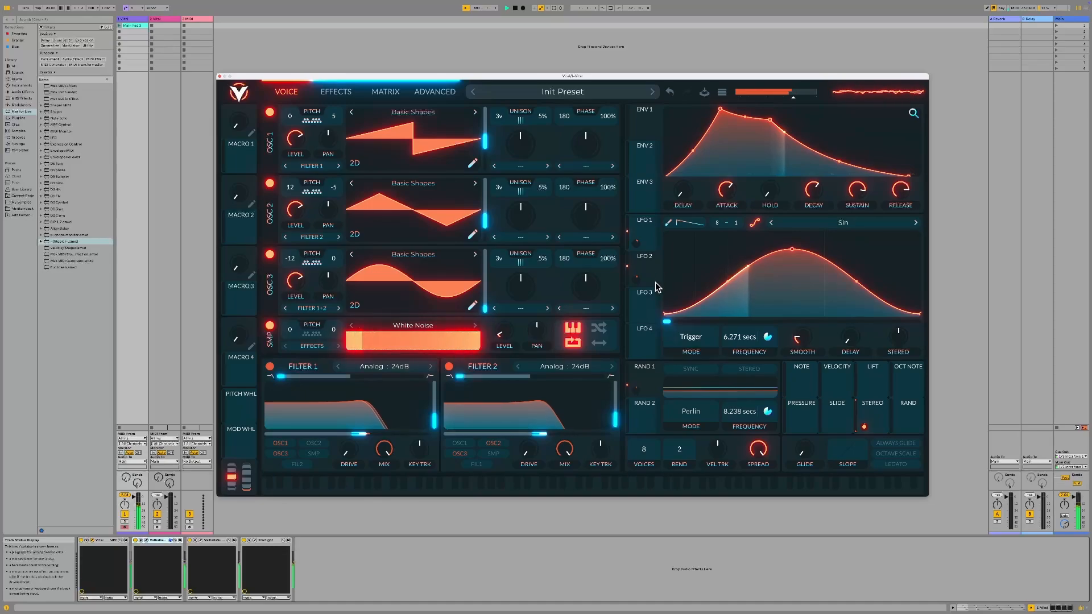
- Set LFO 3's shape to Sin, comparing it with Triangle, and assign LFO 3 to modulate oscillator 1's pan
{"action": "left_click", "coordinate": [637, 308]}
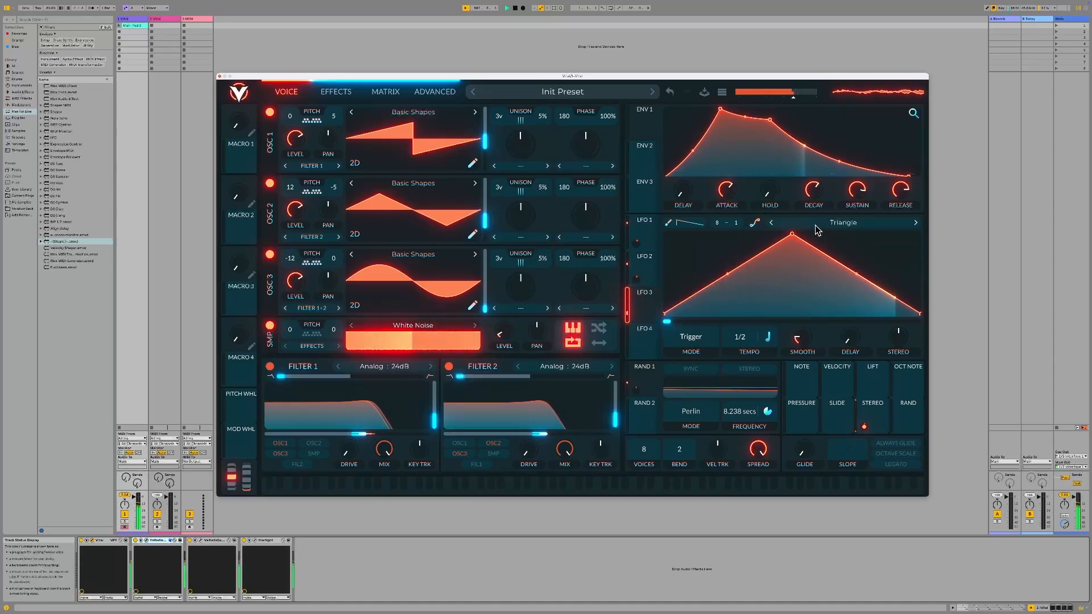
{"action": "left_click", "coordinate": [841, 223]}
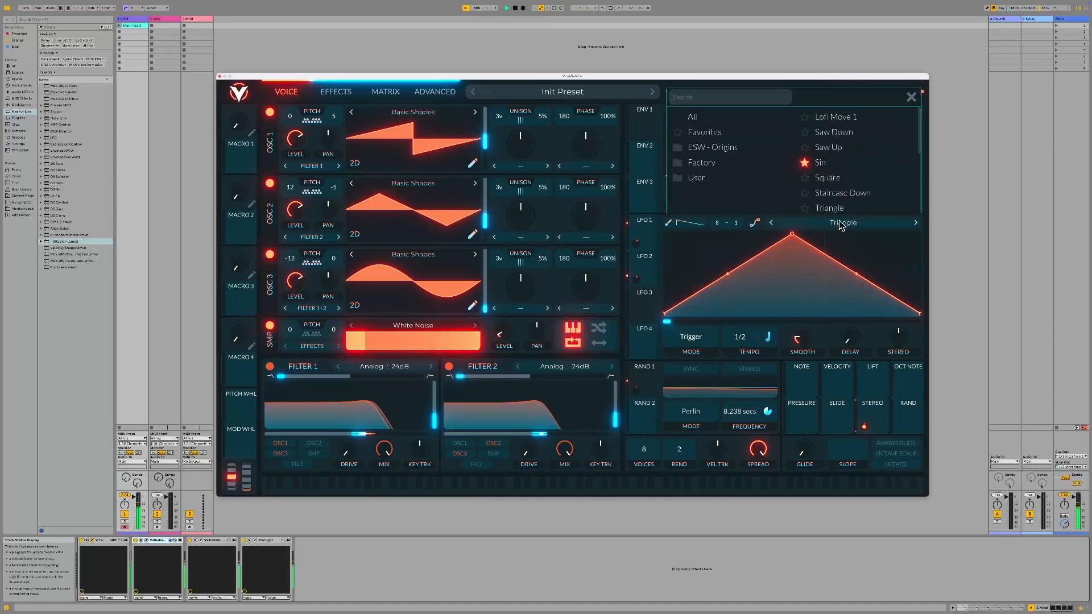
{"action": "left_click", "coordinate": [830, 163]}
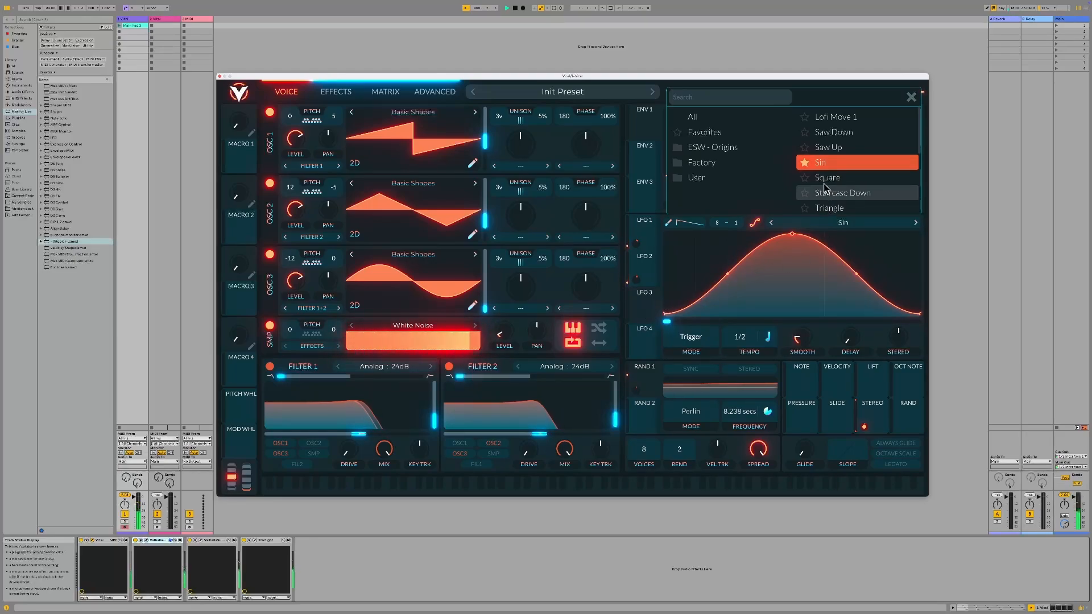
{"action": "left_click", "coordinate": [834, 206]}
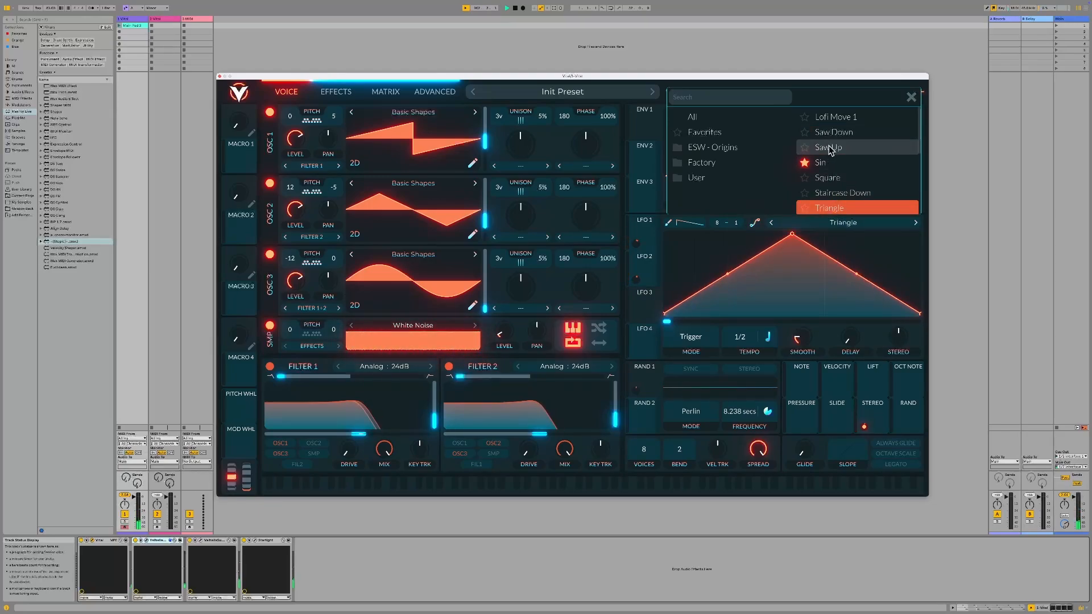
{"action": "left_click", "coordinate": [837, 226]}
{"action": "left_click", "coordinate": [833, 226]}
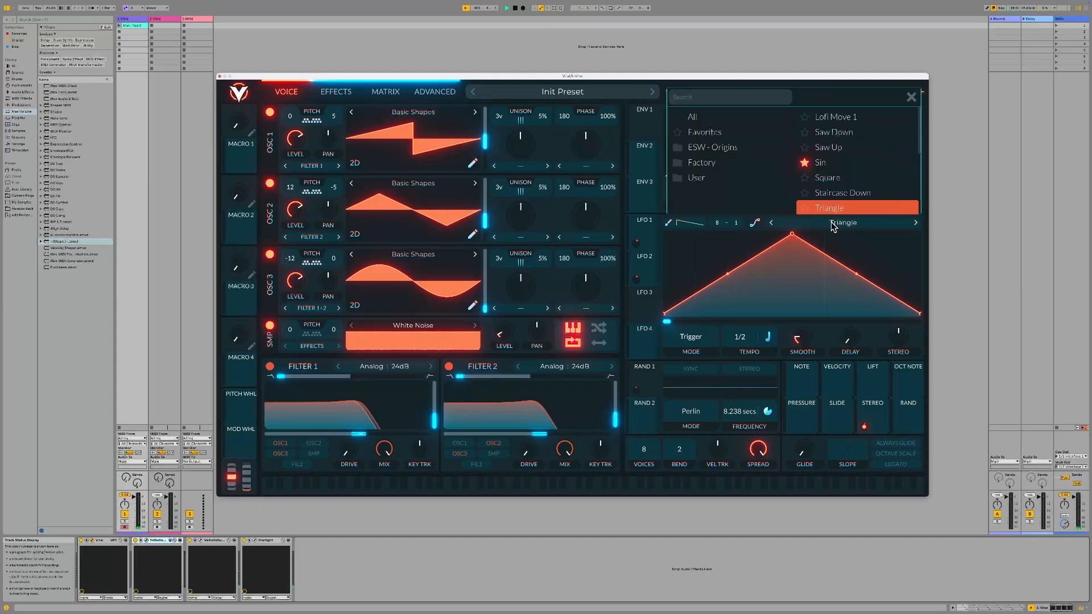
{"action": "left_click", "coordinate": [826, 162]}
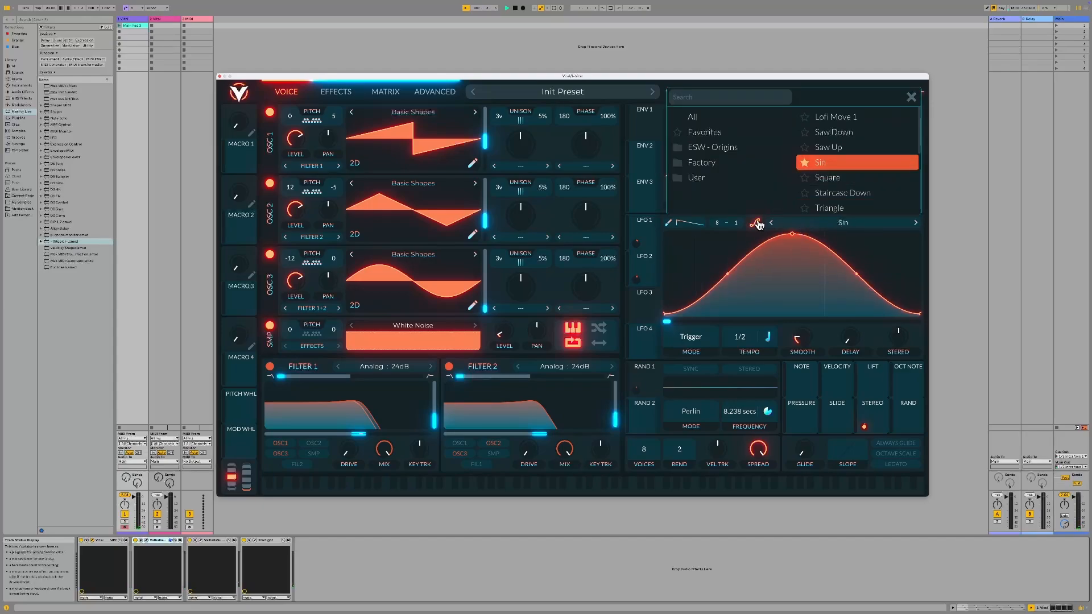
{"action": "left_click", "coordinate": [647, 314]}
{"action": "left_click_drag", "start_coordinate": [604, 289], "coordinate": [331, 144]}
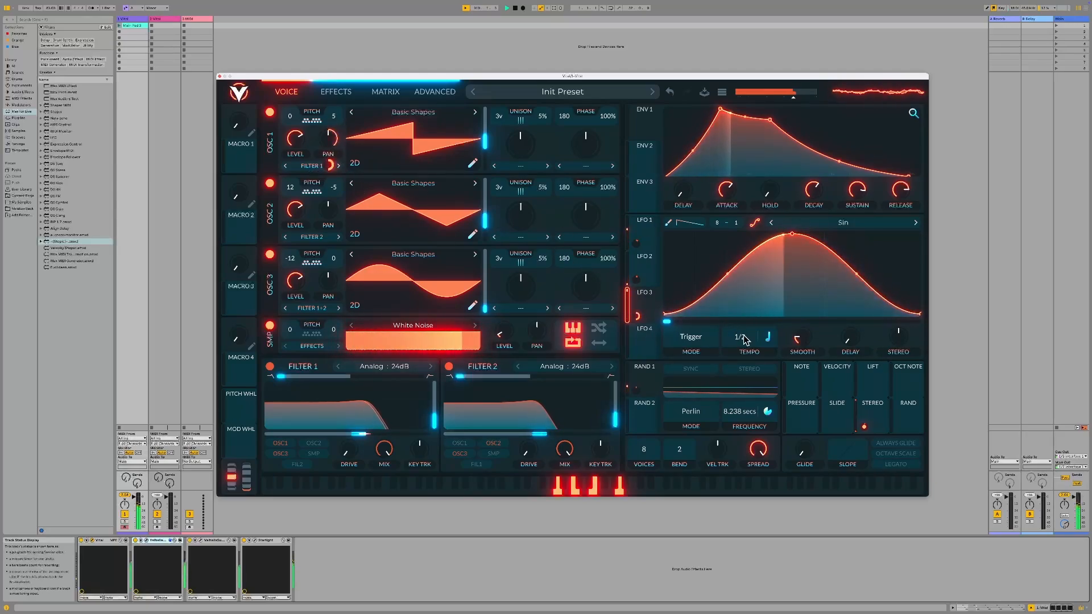
- Switch LFO 3's rate from tempo sync to seconds, set it to 9.326 secs, and set its X grid to 9
{"action": "left_click", "coordinate": [768, 338]}
{"action": "left_click", "coordinate": [773, 355]}
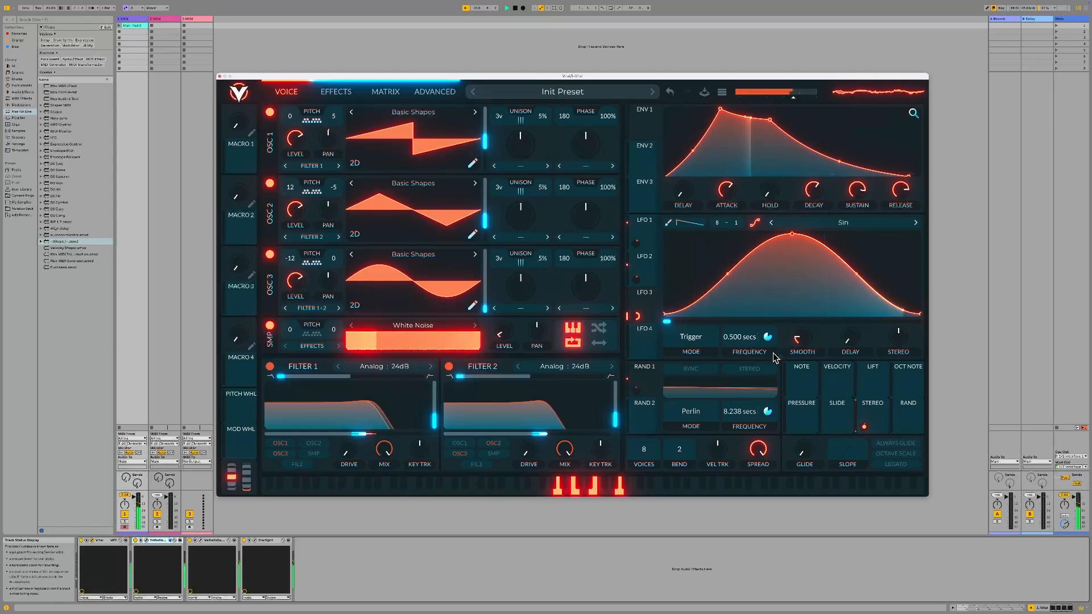
{"action": "left_click_drag", "start_coordinate": [735, 342], "coordinate": [740, 362]}
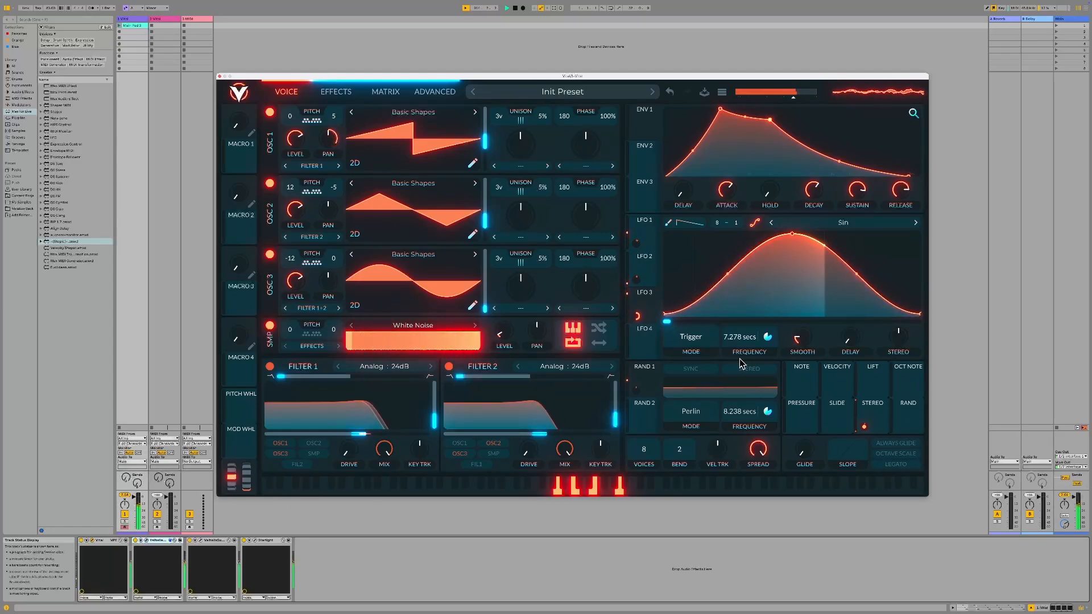
{"action": "left_click_drag", "start_coordinate": [739, 358], "coordinate": [740, 362]}
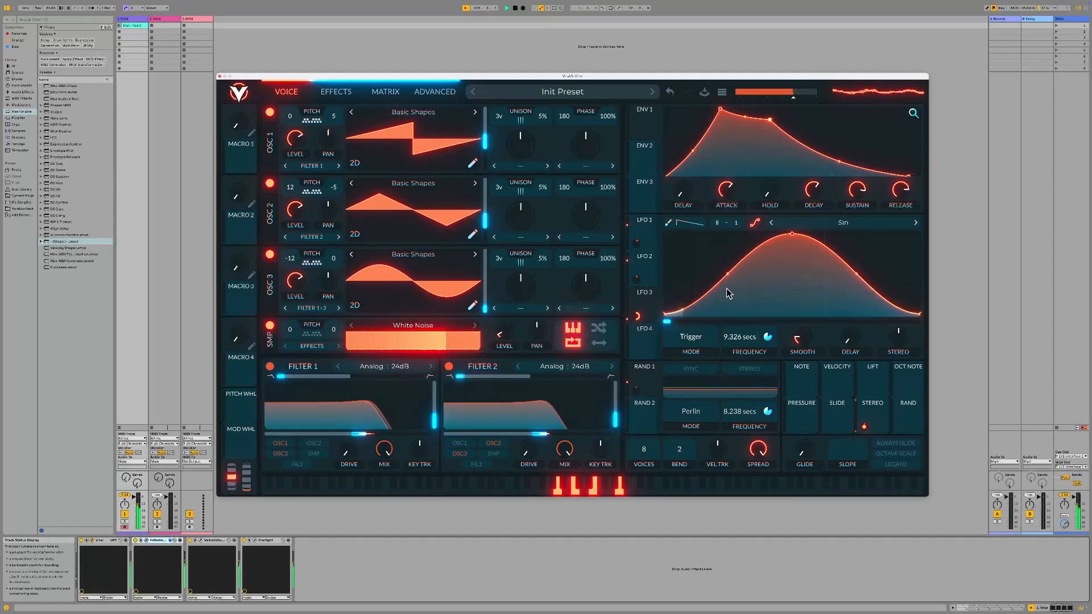
{"action": "scroll", "coordinate": [727, 289], "scroll_direction": "up", "scroll_amount": 1}
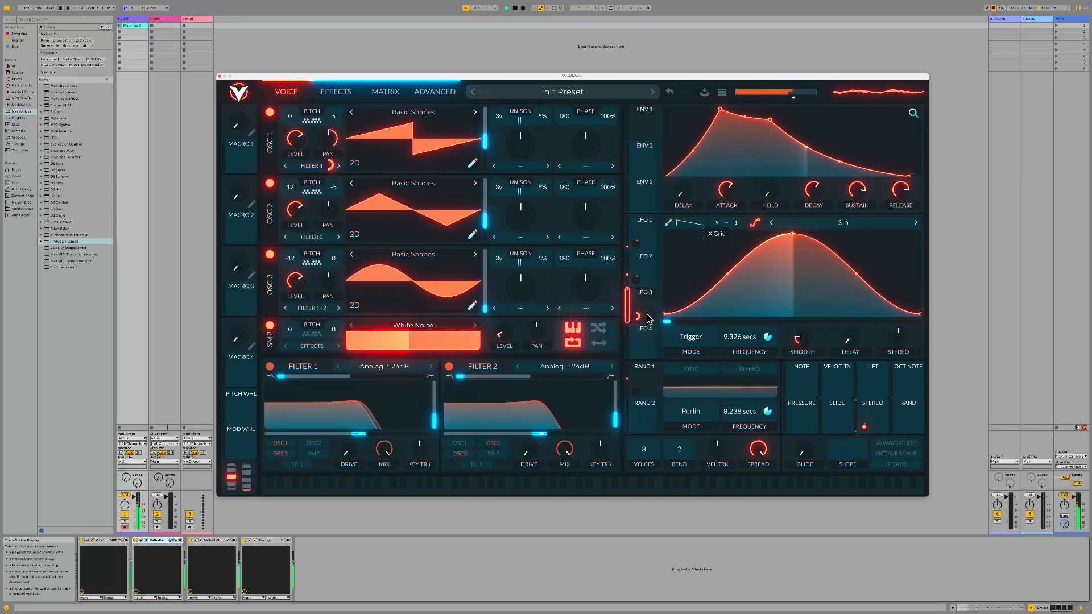
- Assign LFO 3 to modulate oscillator 2's pan and shift that oscillator's pan well to the left
{"action": "left_click_drag", "start_coordinate": [637, 315], "coordinate": [328, 216]}
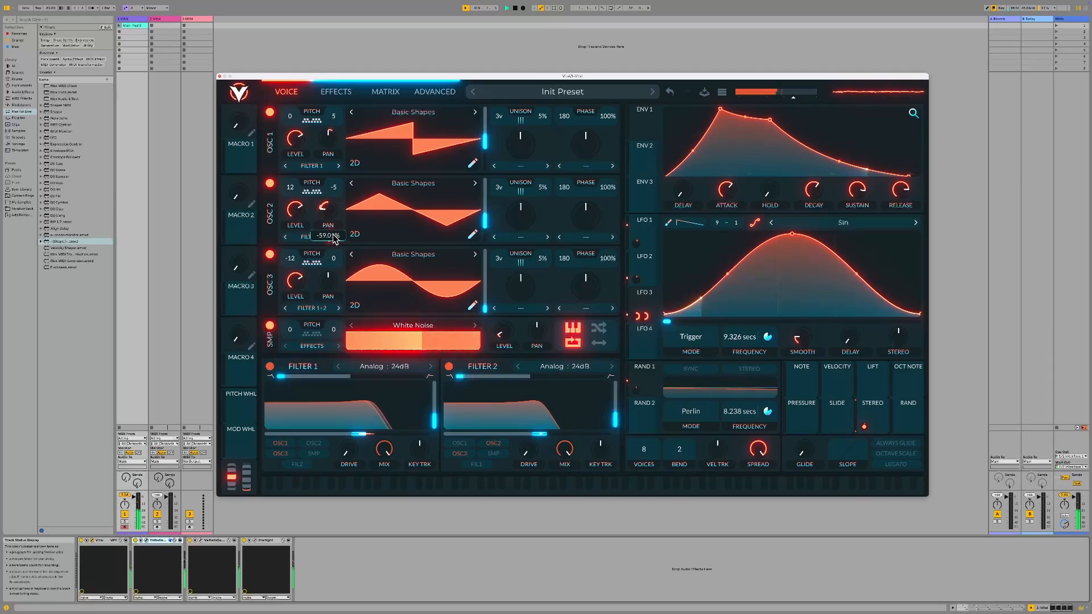
{"action": "left_click_drag", "start_coordinate": [333, 235], "coordinate": [334, 236]}
{"action": "left_click_drag", "start_coordinate": [334, 239], "coordinate": [346, 266]}
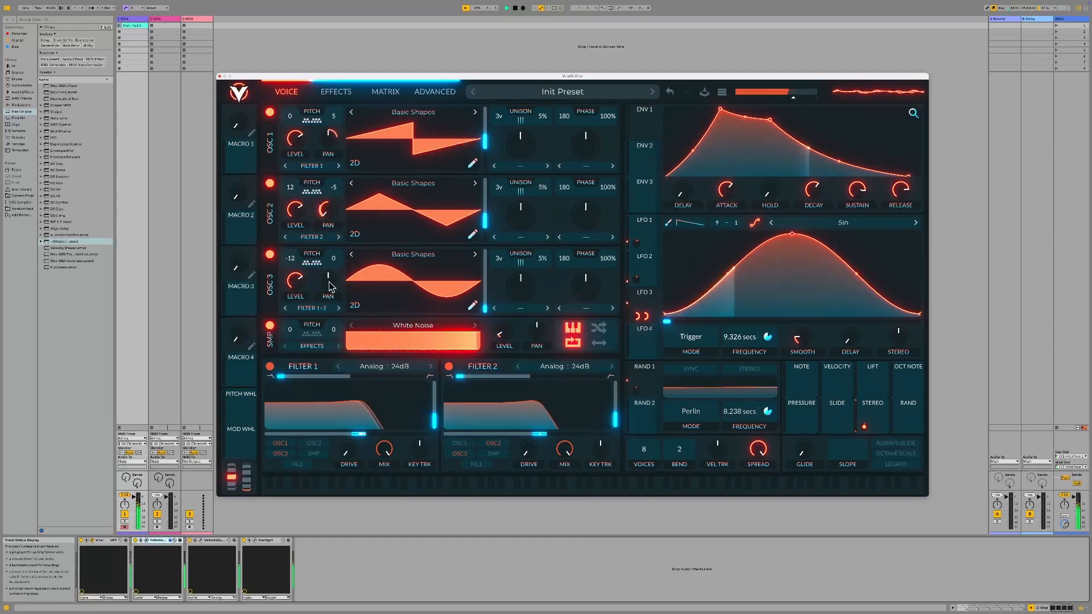
- Assign LFO 3 to modulate oscillator 3's pan and open the options for that modulation
{"action": "left_click_drag", "start_coordinate": [628, 302], "coordinate": [328, 287]}
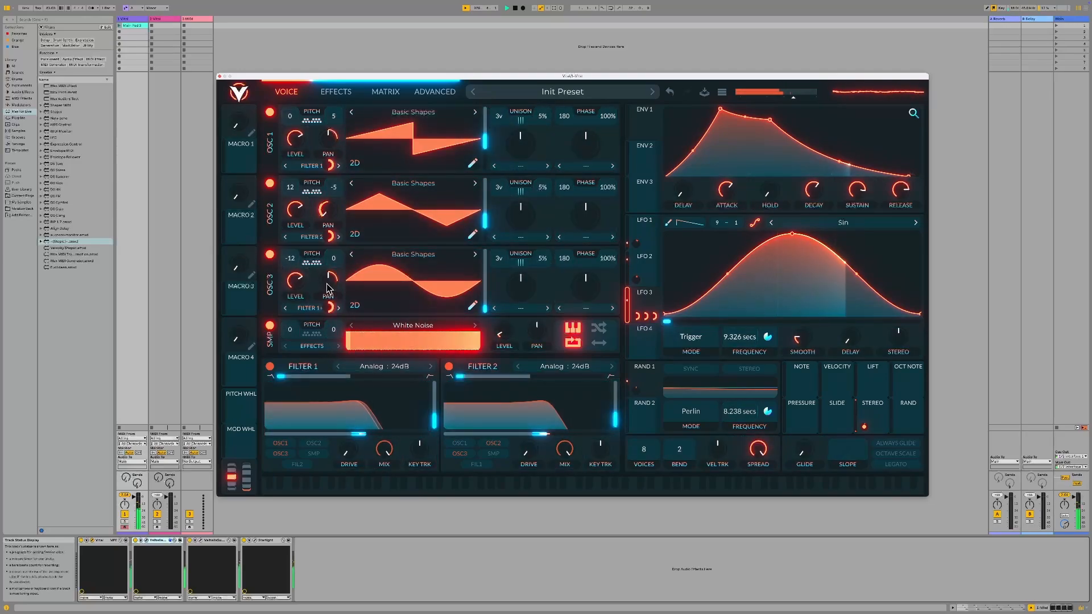
{"action": "right_click", "coordinate": [328, 287]}
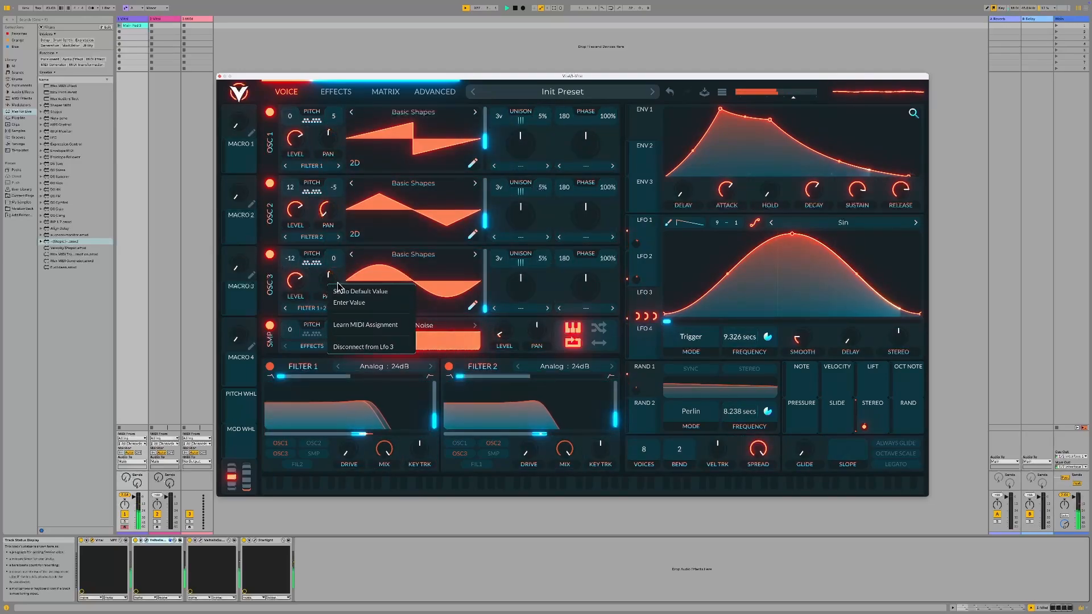
{"action": "left_click", "coordinate": [326, 277]}
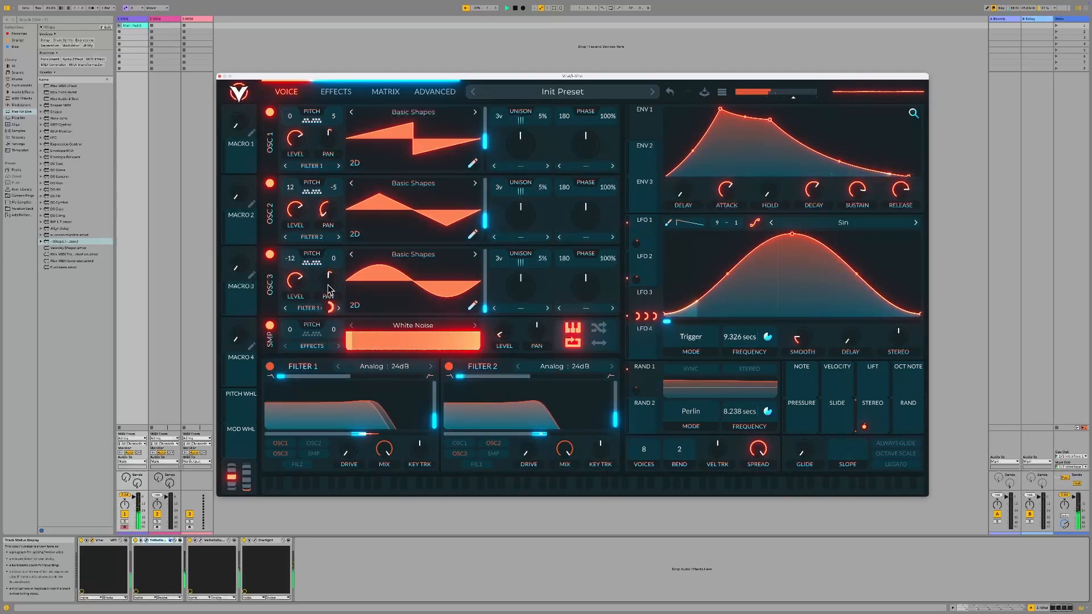
{"action": "right_click", "coordinate": [330, 308]}
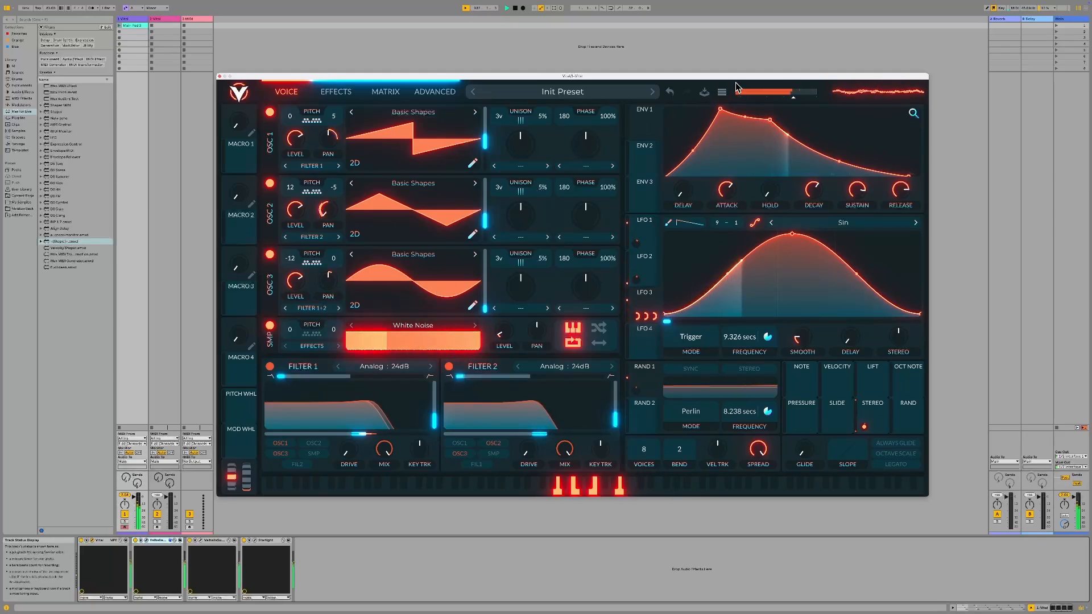
- Save the patch as a preset named Demo Pad with the style Pad
{"action": "left_click", "coordinate": [705, 94]}
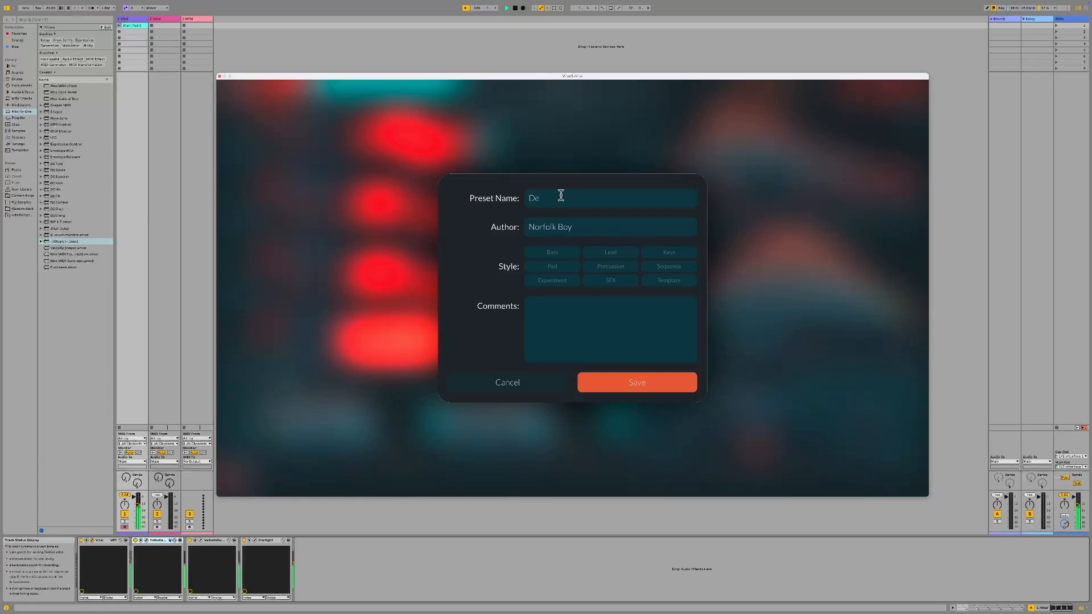
{"action": "type", "text": "Demo"}
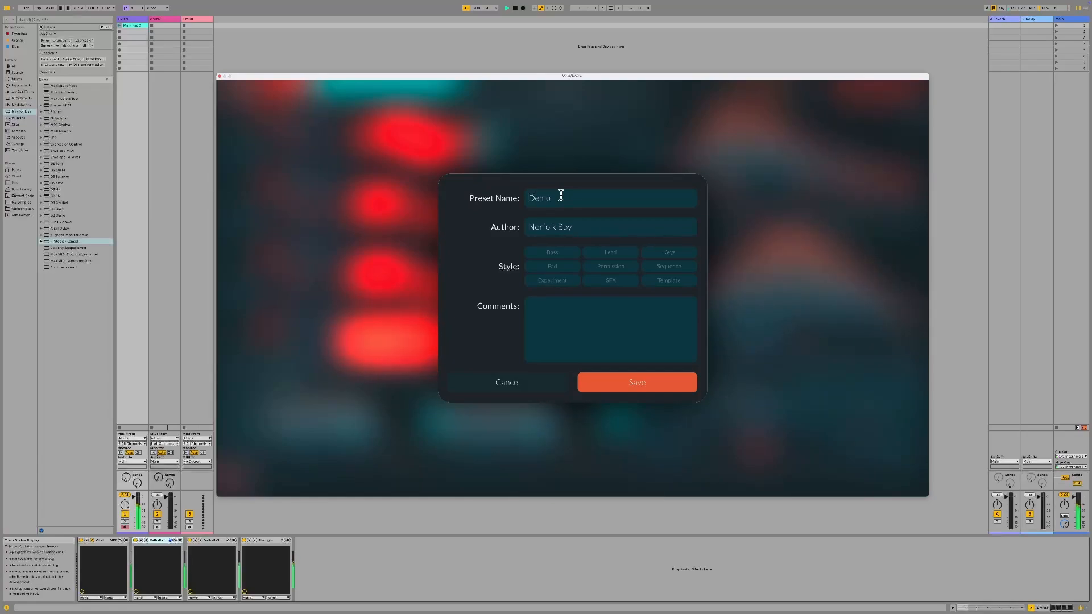
{"action": "type", "text": " P"}
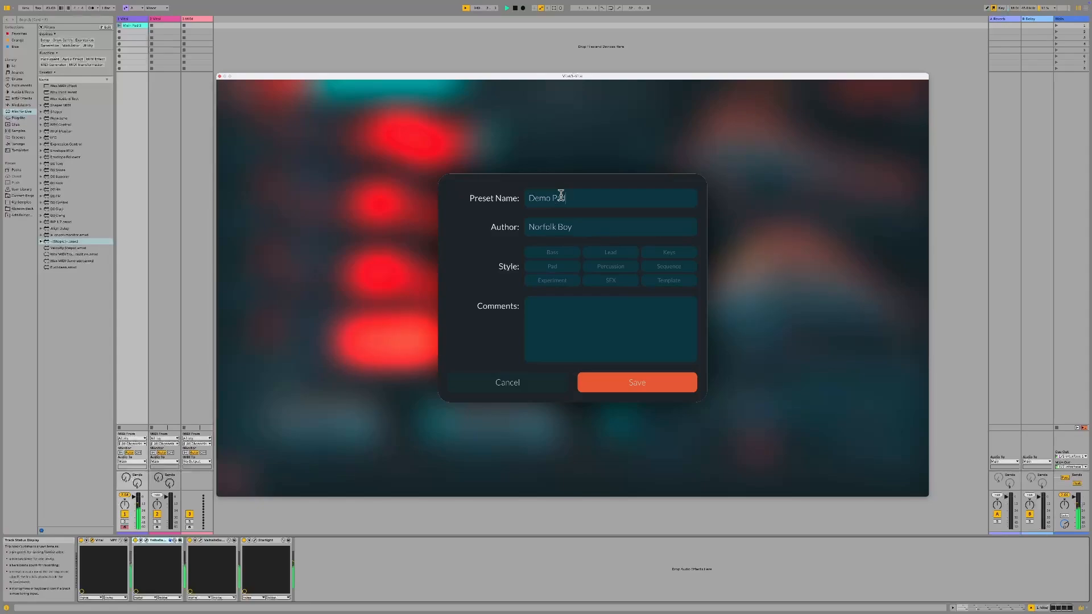
{"action": "type", "text": "ad"}
{"action": "left_click", "coordinate": [541, 268]}
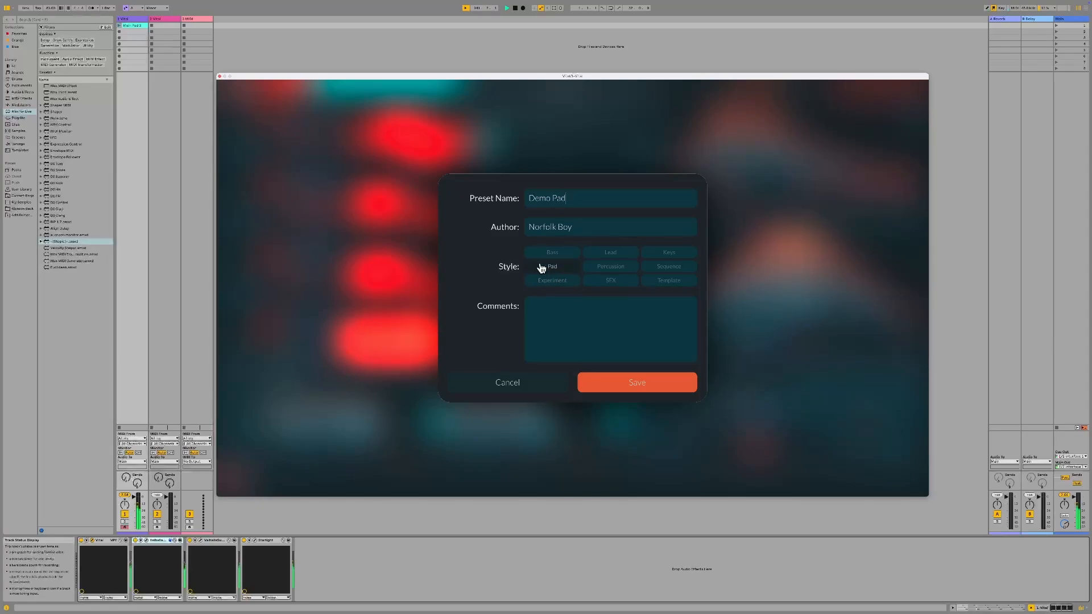
{"action": "left_click", "coordinate": [637, 383]}
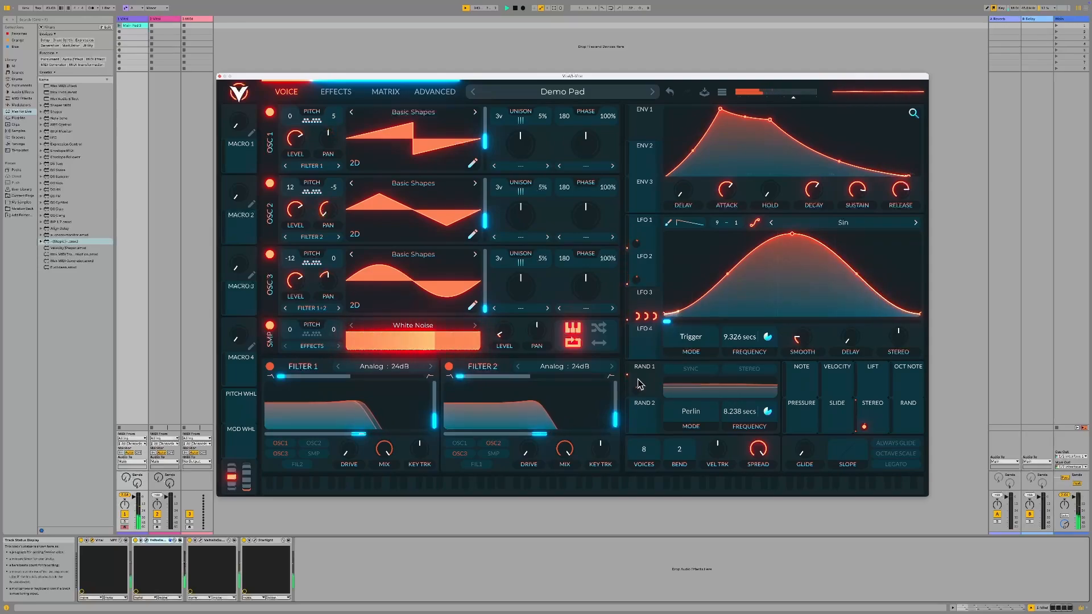
- Look through the Echo Sound Works - Modular wavetables available for oscillator 1, leaving its wavetable unchanged
{"action": "left_click", "coordinate": [405, 113]}
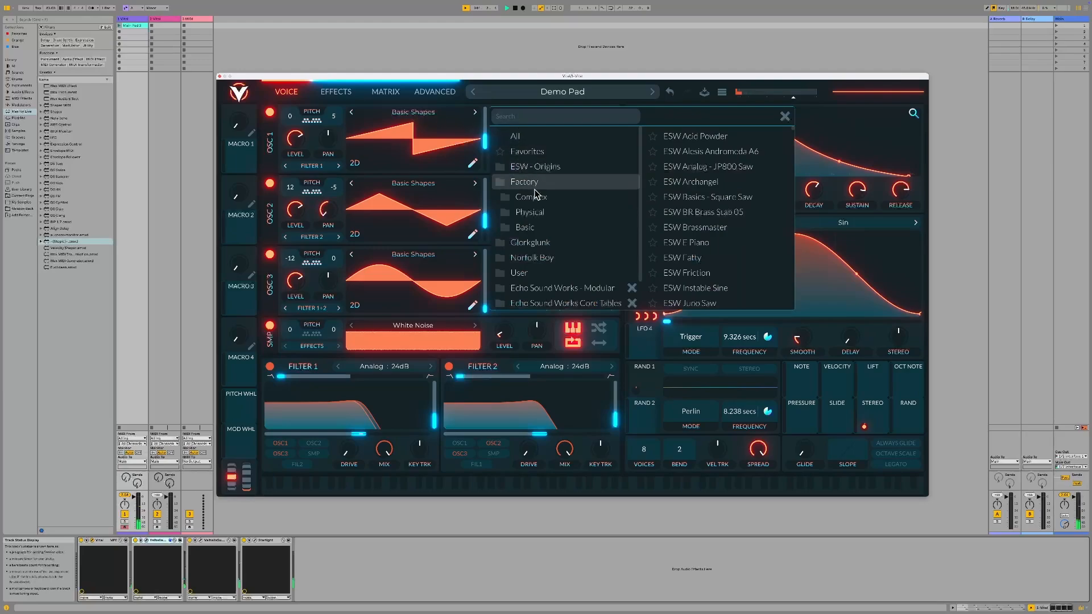
{"action": "left_click", "coordinate": [548, 292]}
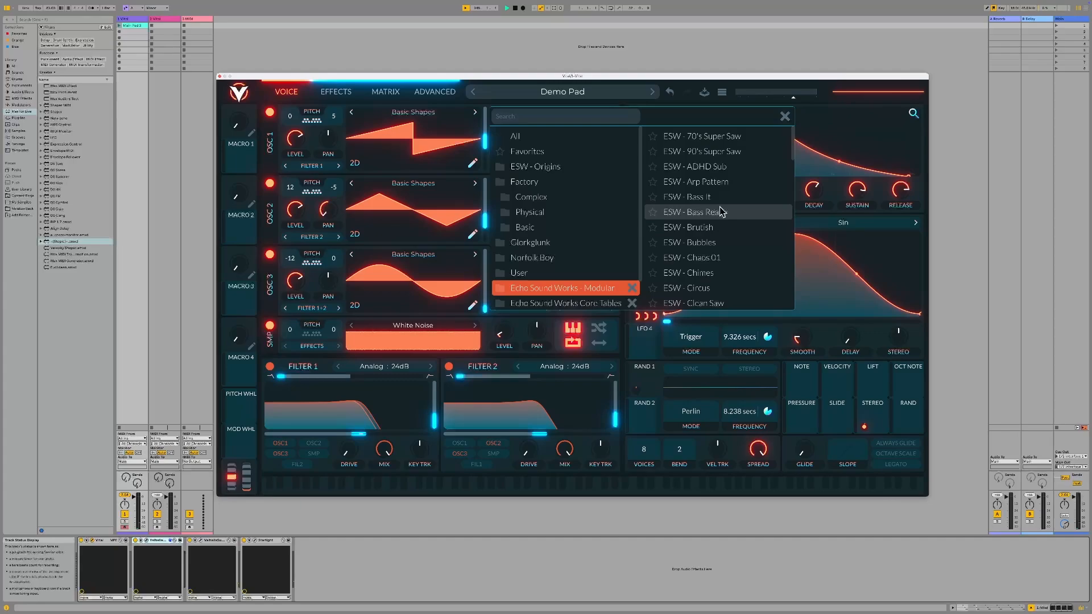
{"action": "left_click", "coordinate": [785, 117]}
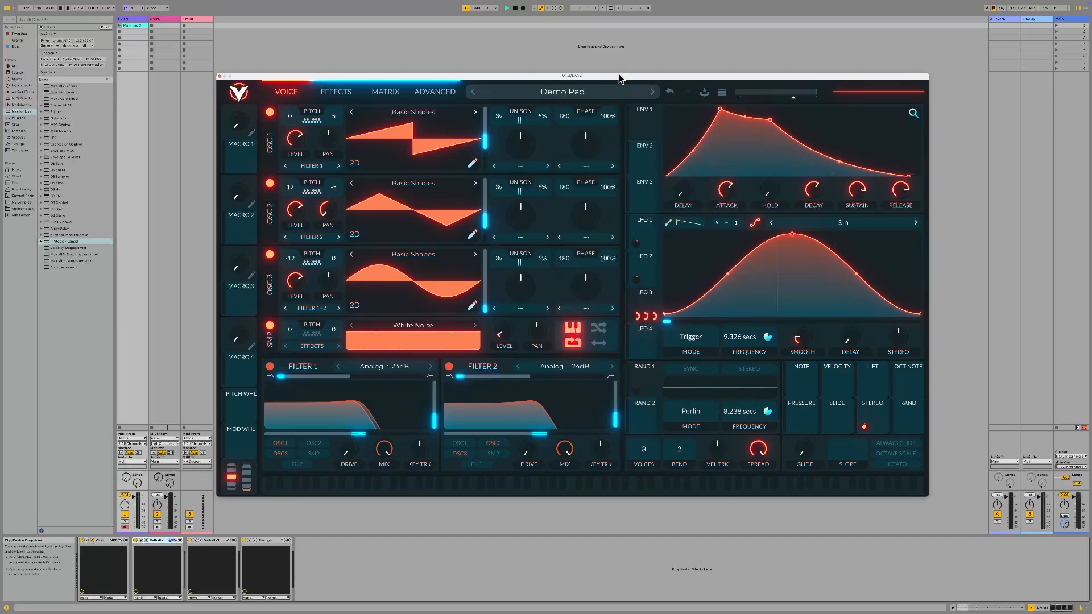
- Reposition the synth window and launch the first track's clip to audition the Drifting in Space preset
{"action": "left_click_drag", "start_coordinate": [620, 78], "coordinate": [594, 79]}
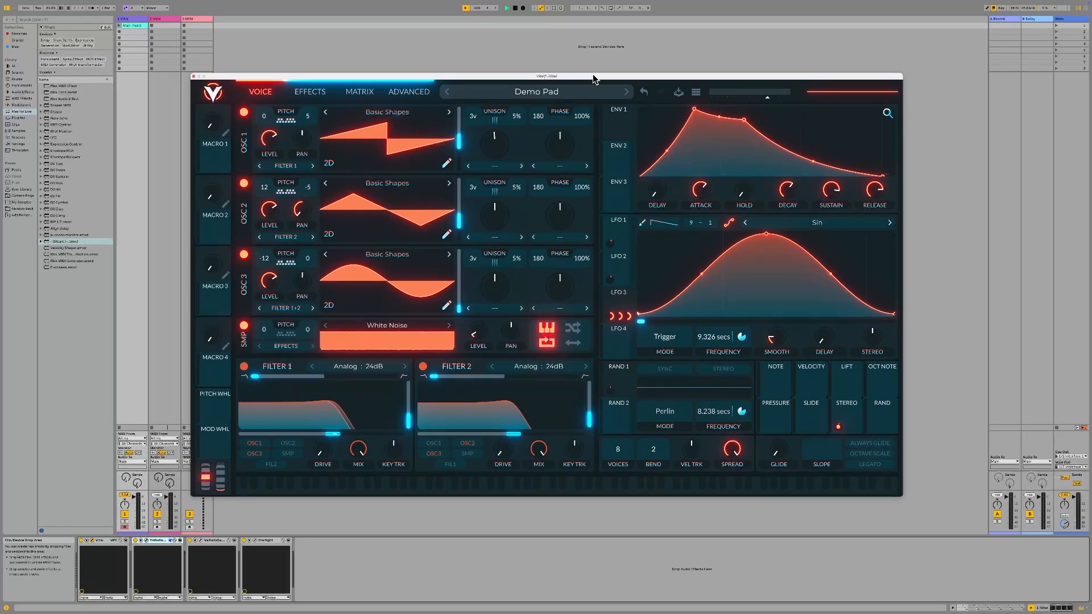
{"action": "left_click", "coordinate": [135, 21]}
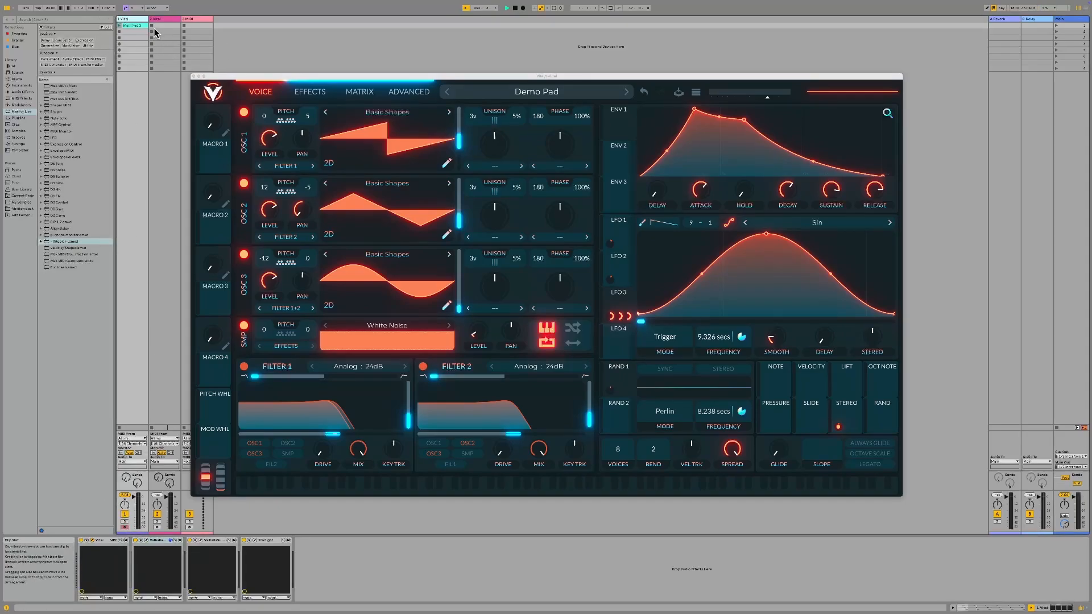
{"action": "double_click", "coordinate": [136, 18]}
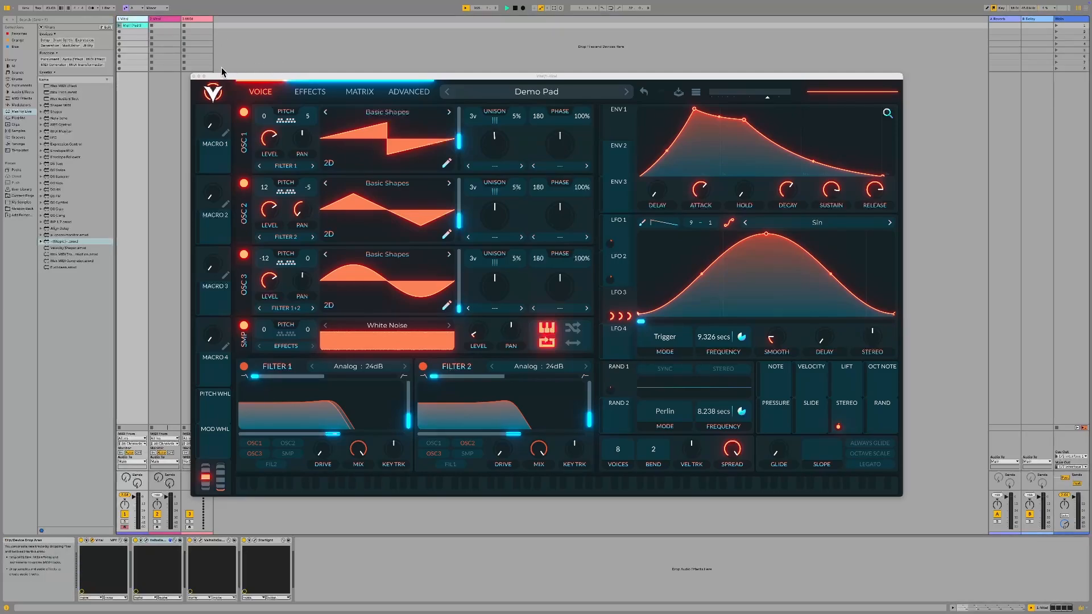
{"action": "left_click_drag", "start_coordinate": [541, 79], "coordinate": [572, 79]}
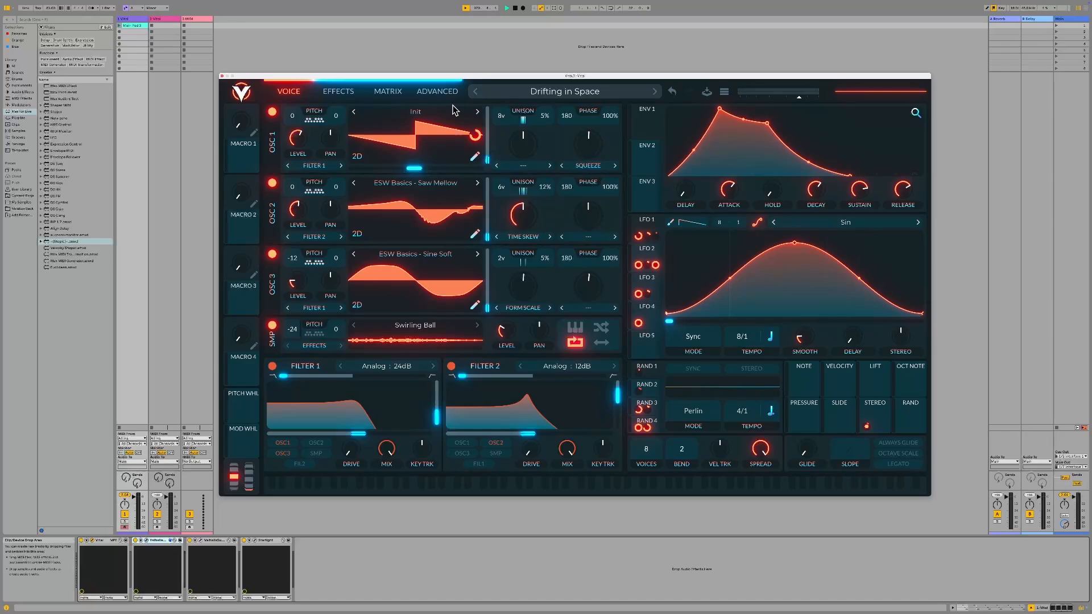
{"action": "left_click", "coordinate": [120, 26]}
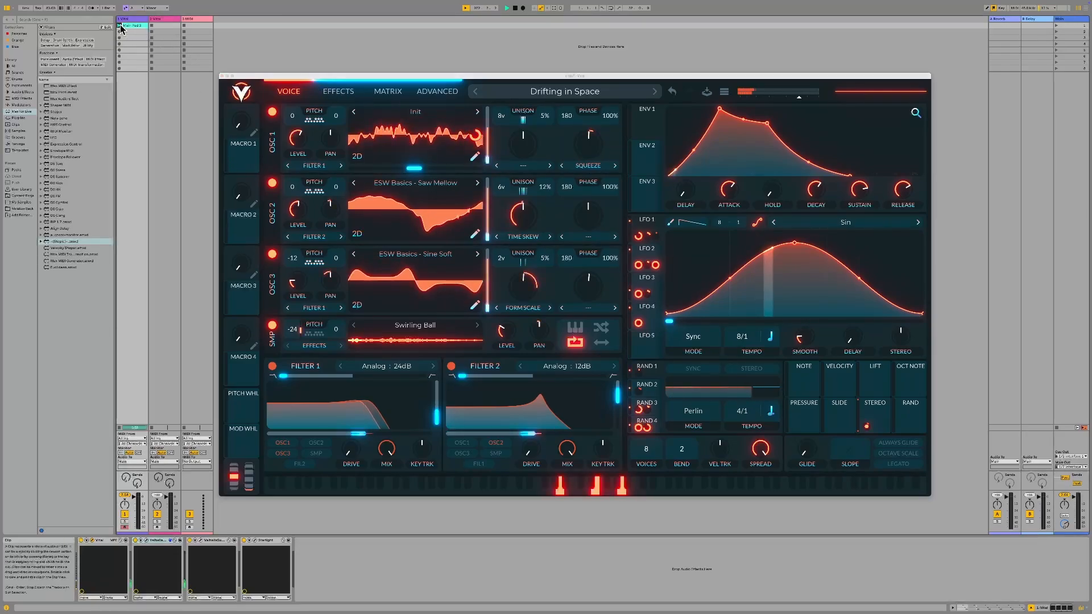